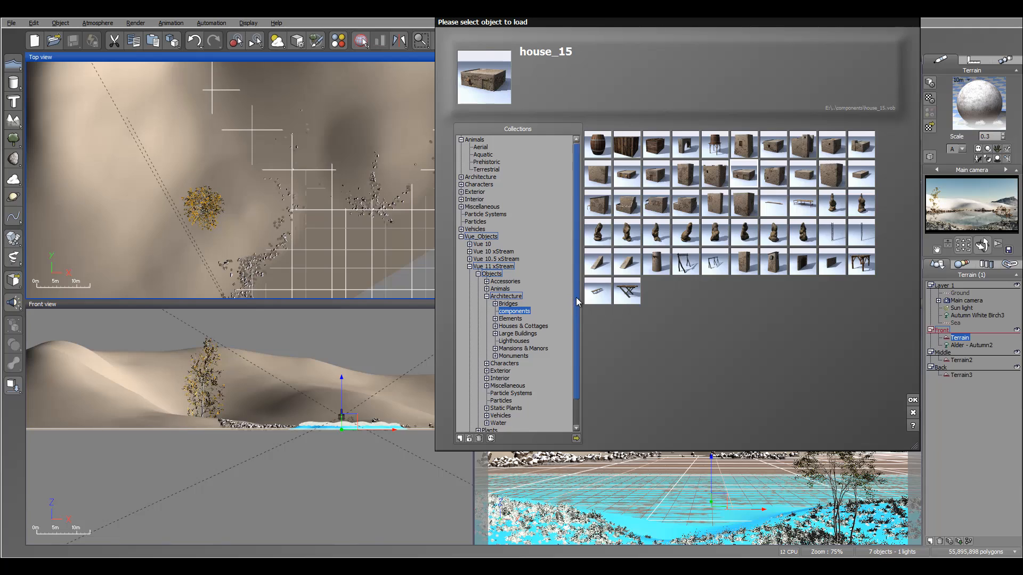
# - Load the Russian FisherSet object from the Vue 10.5 xStream Architecture collection into the scene
pyautogui.moveTo(577, 297); pyautogui.dragTo(575, 346)
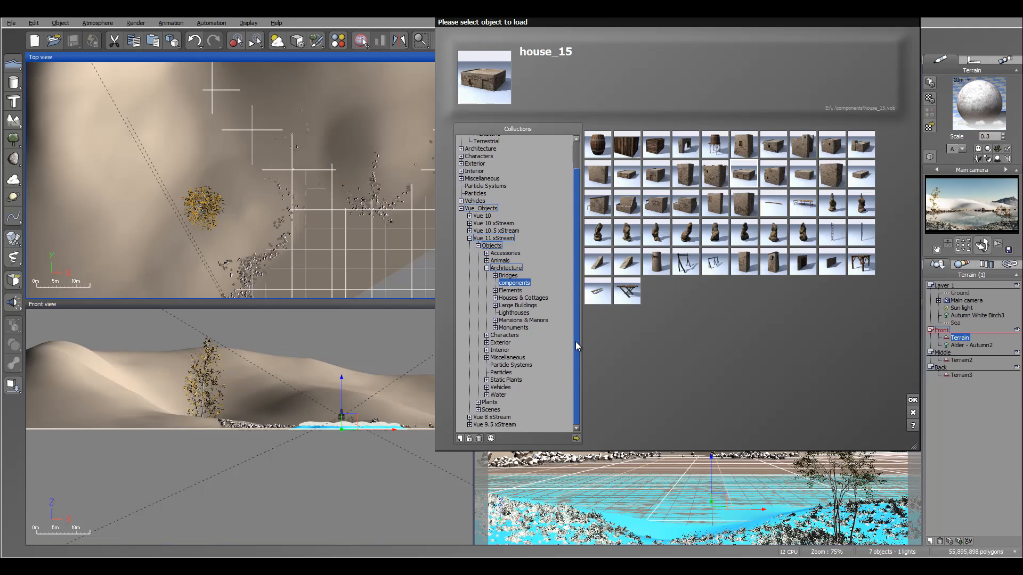
pyautogui.click(498, 224)
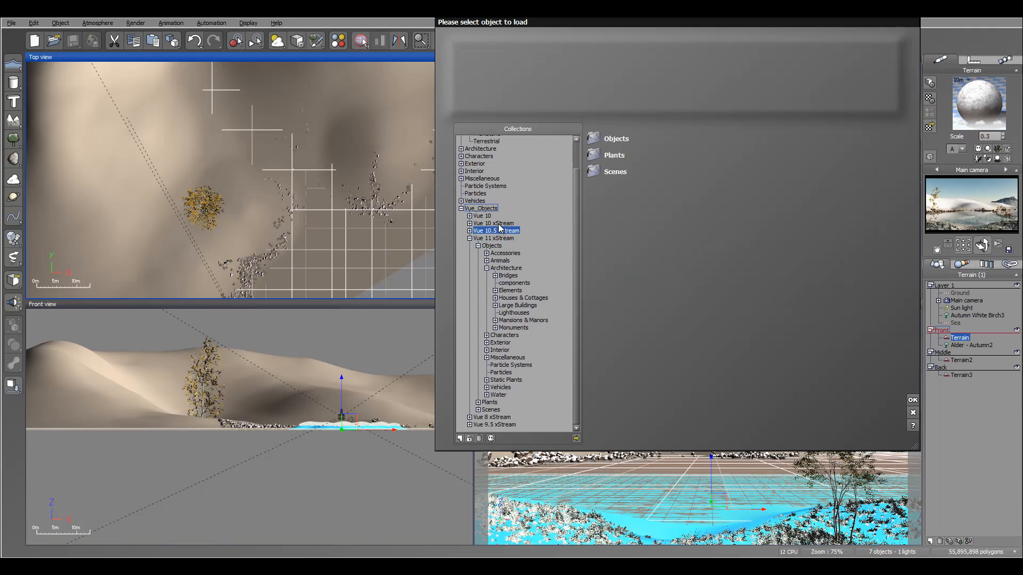
pyautogui.doubleClick(474, 218)
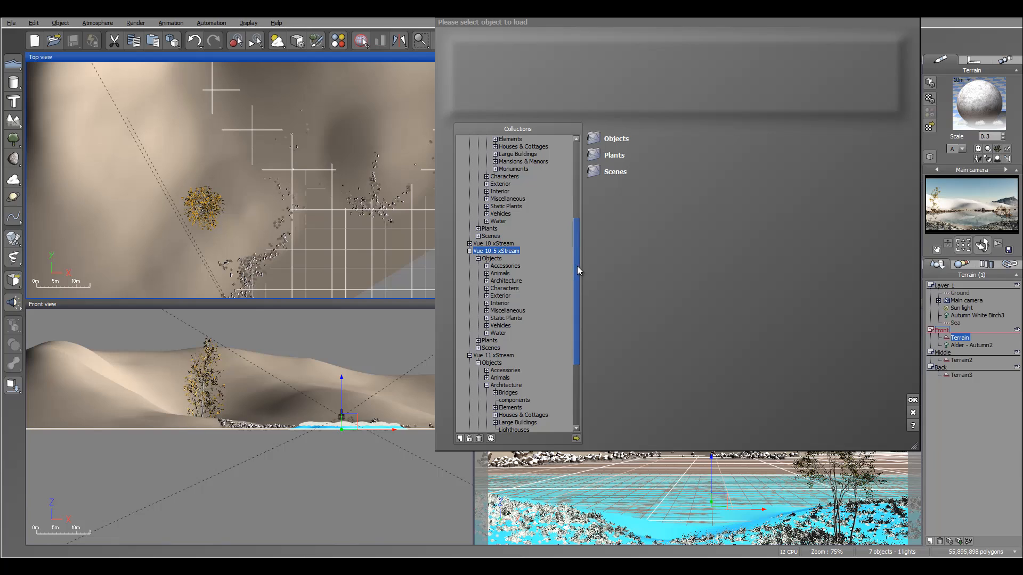
pyautogui.moveTo(577, 267); pyautogui.dragTo(577, 305)
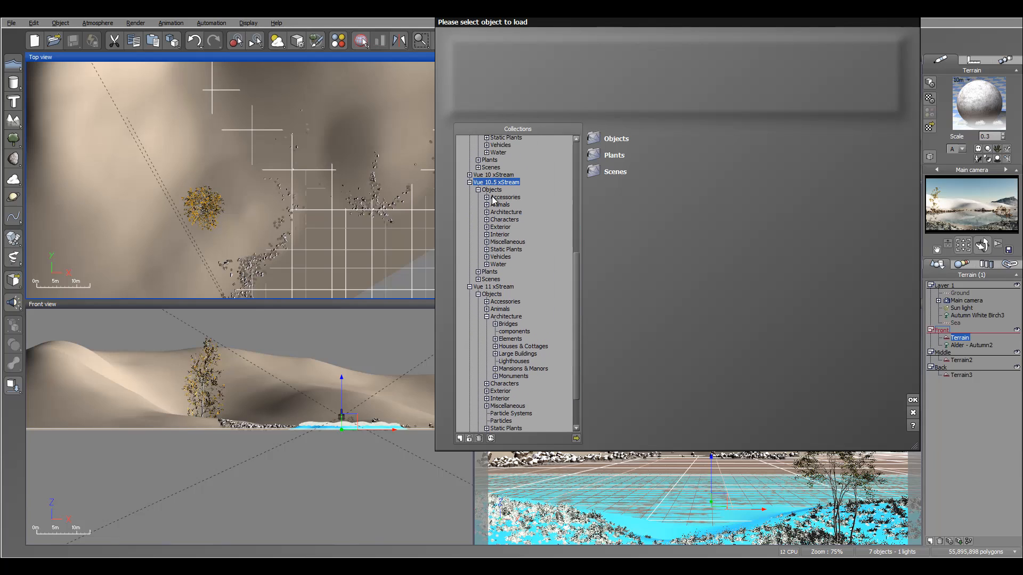
pyautogui.click(507, 213)
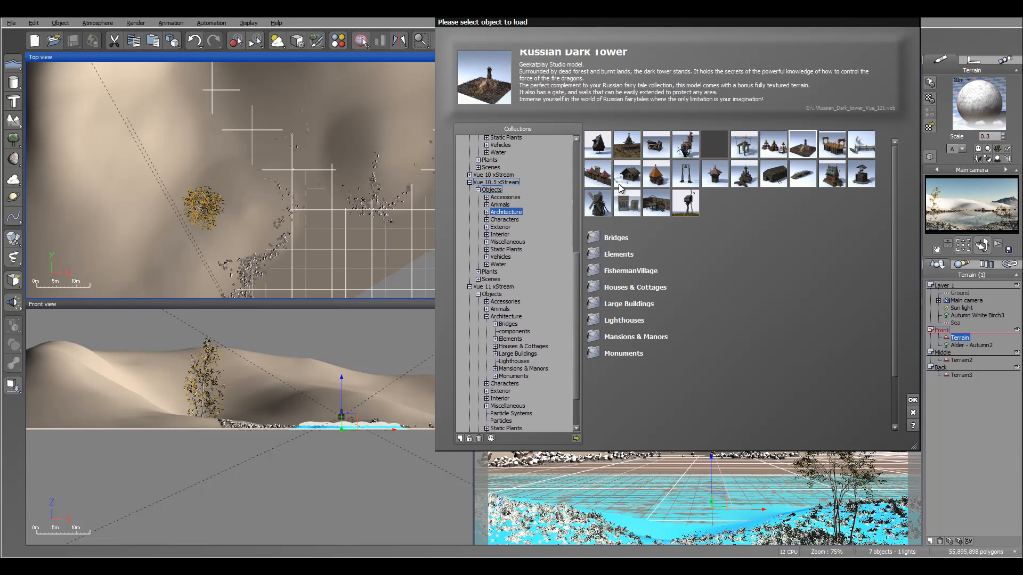
pyautogui.click(861, 145)
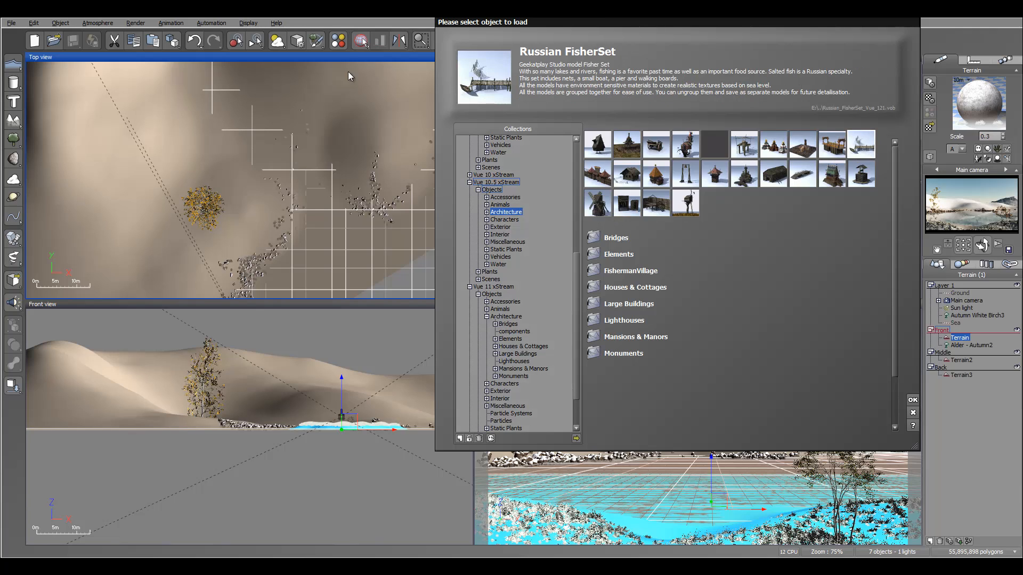
pyautogui.click(912, 401)
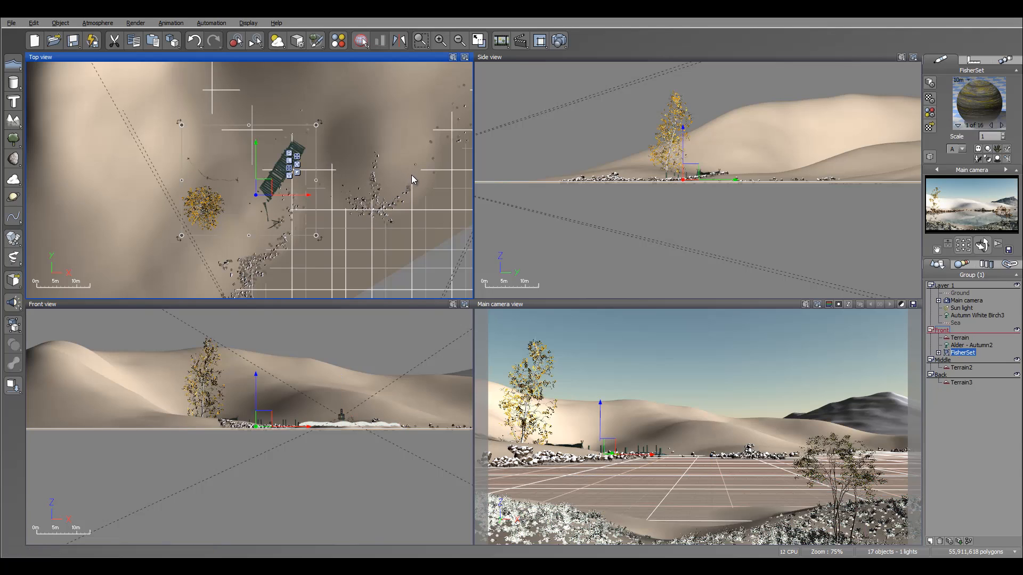
# - Move the FisherSet group into the Middle layer, and reposition and rotate it beside the rocky far shoreline
pyautogui.moveTo(290, 177); pyautogui.dragTo(367, 184)
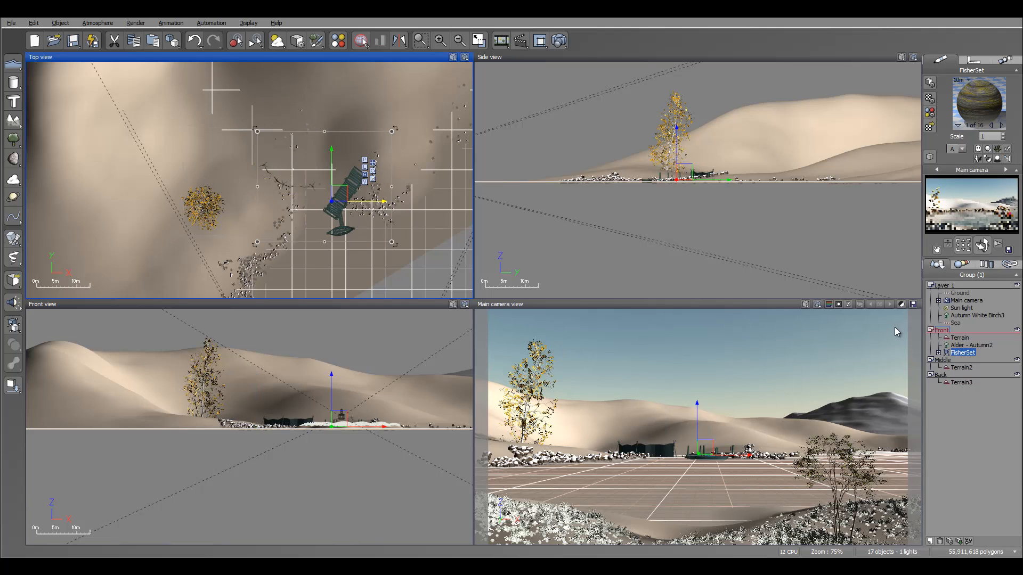
pyautogui.moveTo(958, 353); pyautogui.dragTo(938, 367)
pyautogui.moveTo(325, 192)
pyautogui.mouseDown()
pyautogui.moveTo(354, 217)
pyautogui.moveTo(336, 209)
pyautogui.mouseUp()
pyautogui.moveTo(429, 208); pyautogui.dragTo(401, 160, button='right')
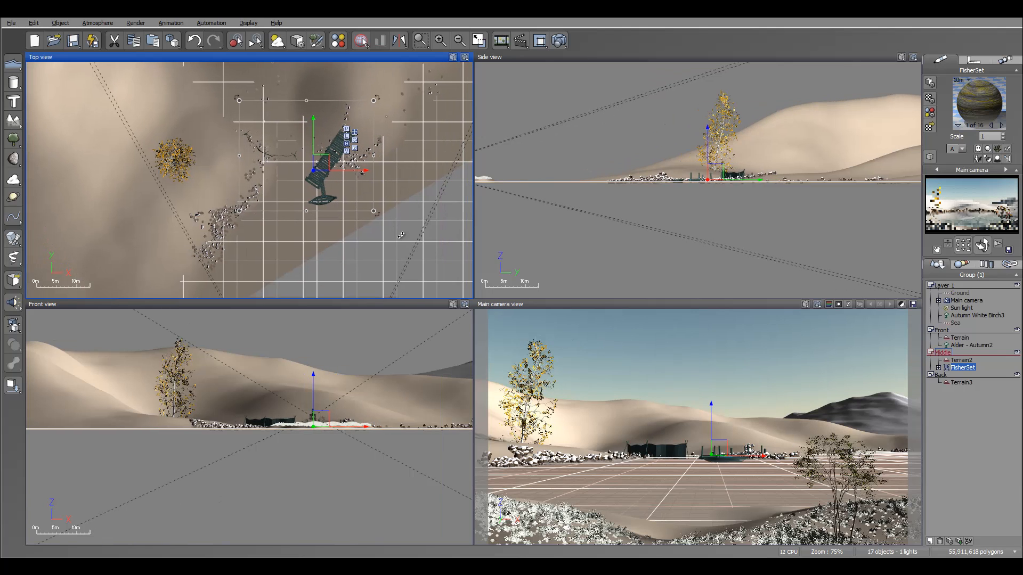
pyautogui.moveTo(377, 215); pyautogui.dragTo(381, 127)
pyautogui.moveTo(335, 161); pyautogui.dragTo(364, 174)
# - Ungroup the FisherSet and delete its Fishing Net
pyautogui.rightClick(961, 368)
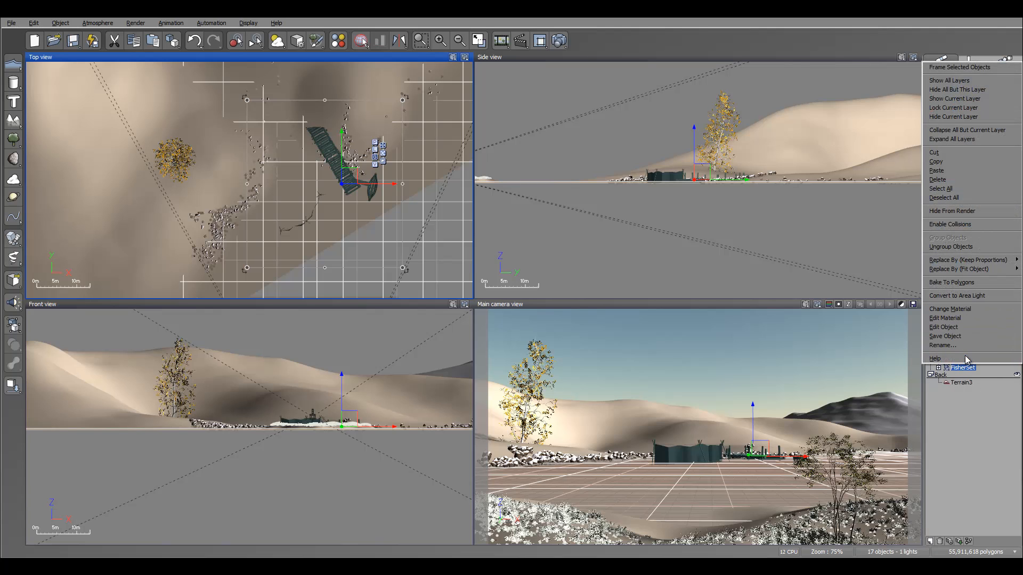
pyautogui.click(963, 371)
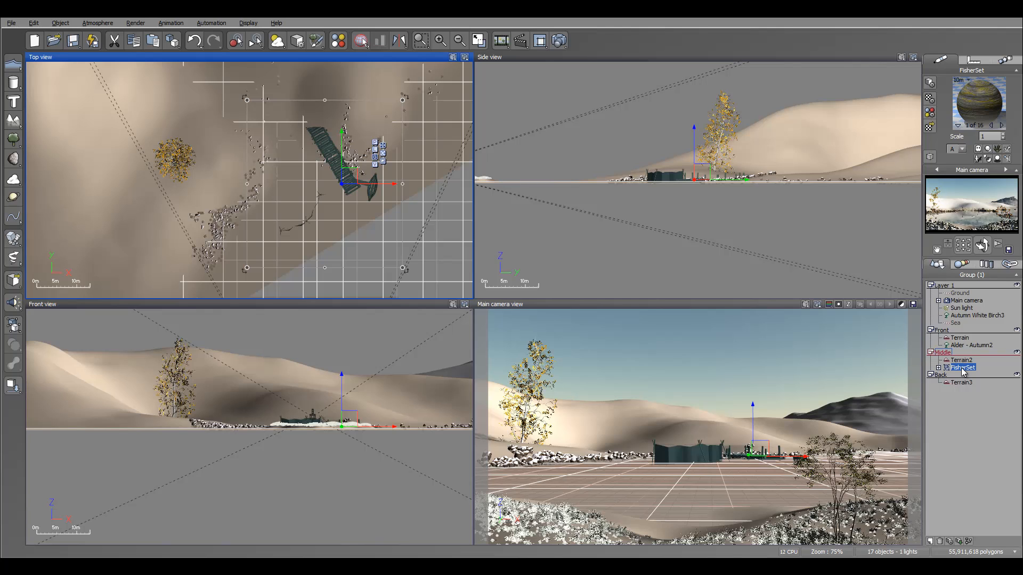
pyautogui.hotkey('ctrl', 'u')
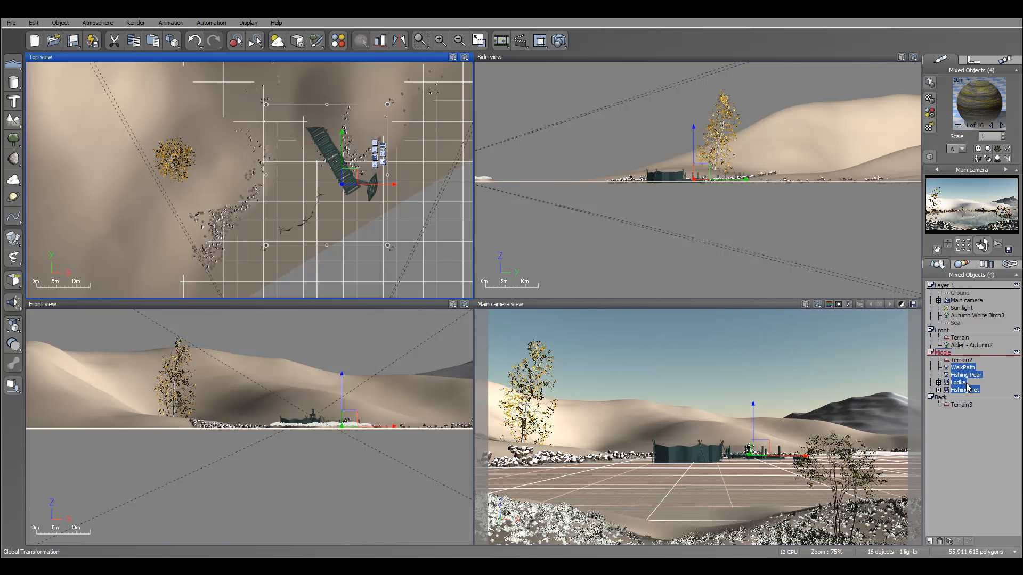
pyautogui.click(968, 390)
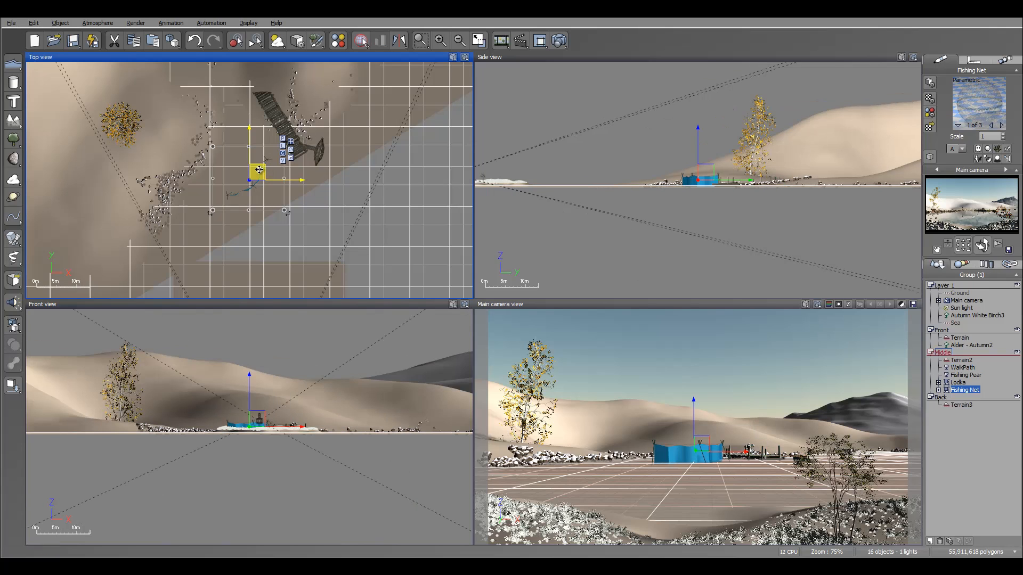
pyautogui.moveTo(259, 170)
pyautogui.mouseDown()
pyautogui.moveTo(294, 170)
pyautogui.moveTo(257, 156)
pyautogui.mouseUp()
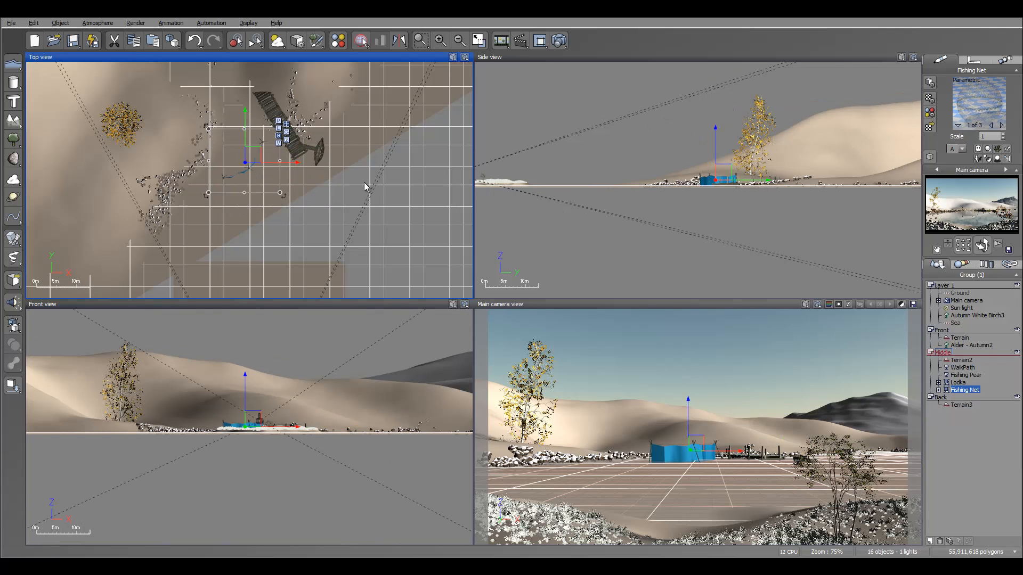
pyautogui.press('Delete')
# - Move the Fishing Pear pier out over the water, raise it above the ground and rotate it to extend from the shore
pyautogui.click(963, 375)
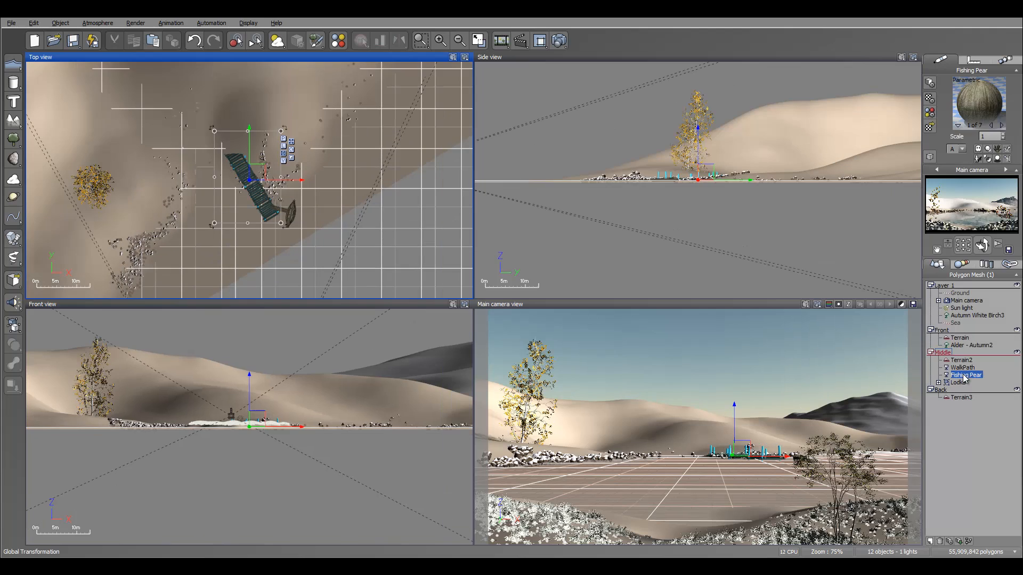
pyautogui.moveTo(273, 182); pyautogui.dragTo(306, 190)
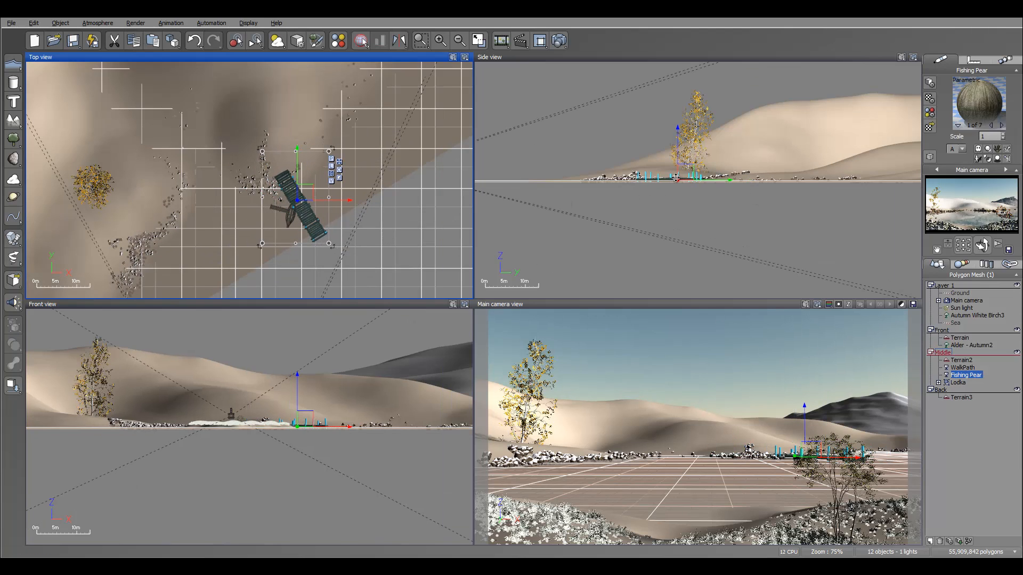
pyautogui.moveTo(685, 176); pyautogui.dragTo(683, 164)
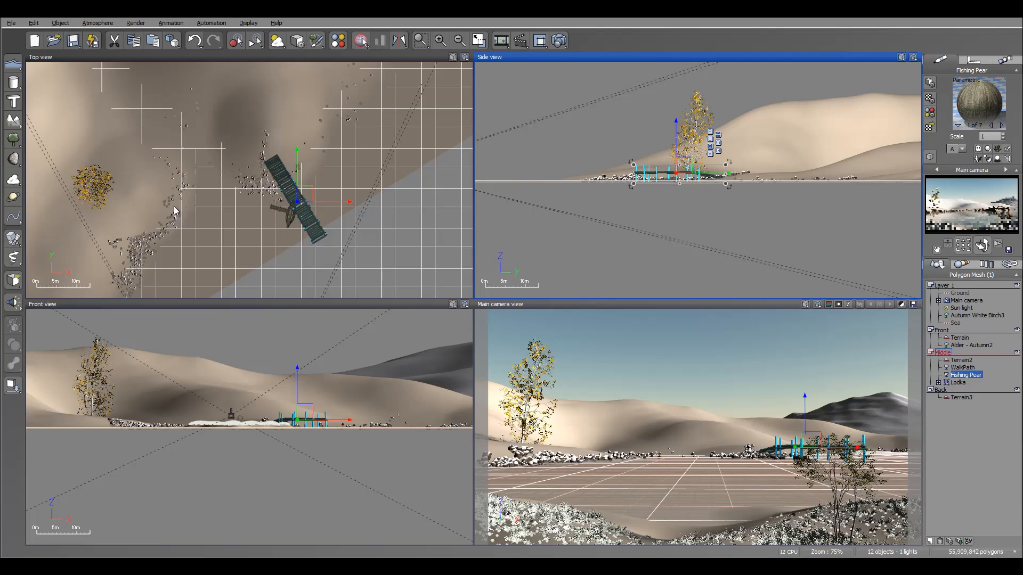
pyautogui.moveTo(215, 218); pyautogui.dragTo(258, 216, button='right')
pyautogui.moveTo(346, 195); pyautogui.dragTo(347, 192)
pyautogui.moveTo(258, 216); pyautogui.dragTo(371, 214)
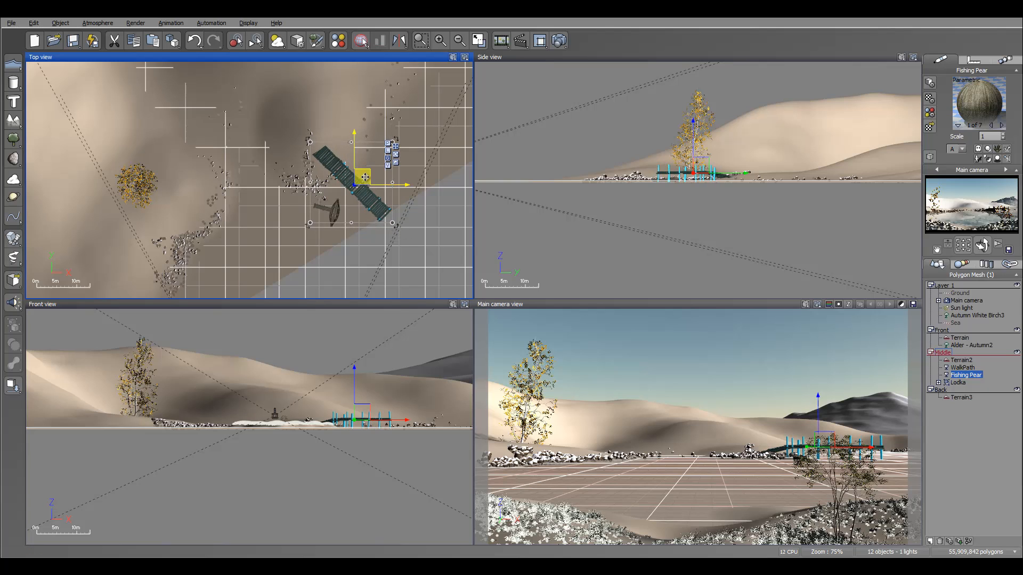
pyautogui.moveTo(365, 177); pyautogui.dragTo(366, 177)
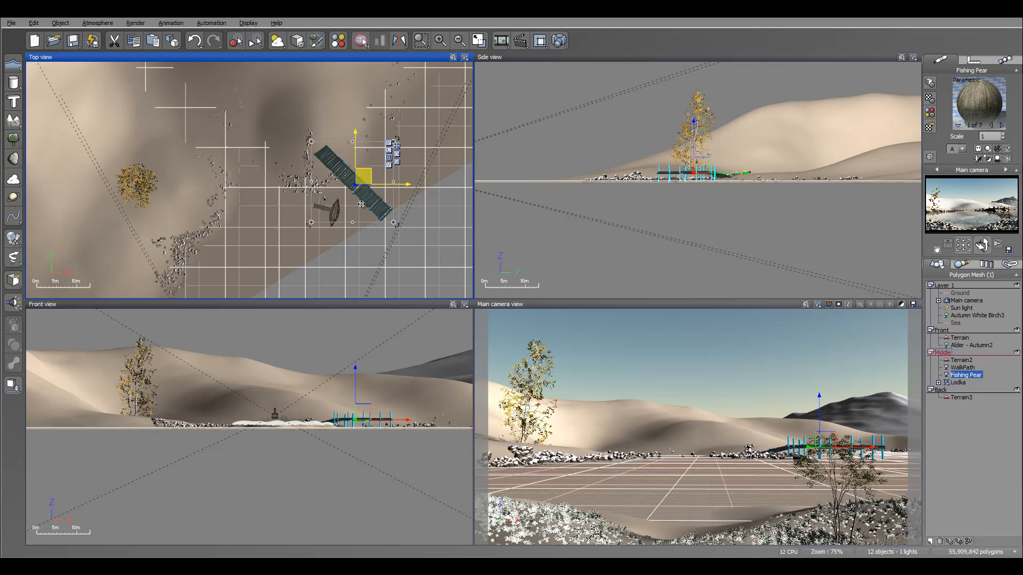
# - Raise the Lodka boat above the terrain and move it over the foreground shore in front of the camera
pyautogui.click(958, 382)
pyautogui.moveTo(254, 173); pyautogui.dragTo(330, 129)
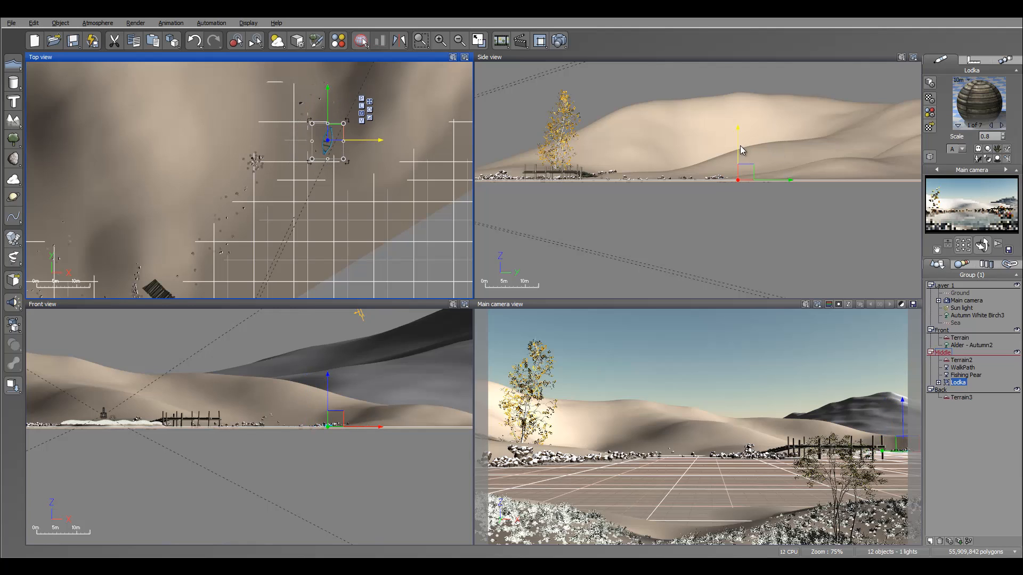
pyautogui.moveTo(737, 151); pyautogui.dragTo(748, 127)
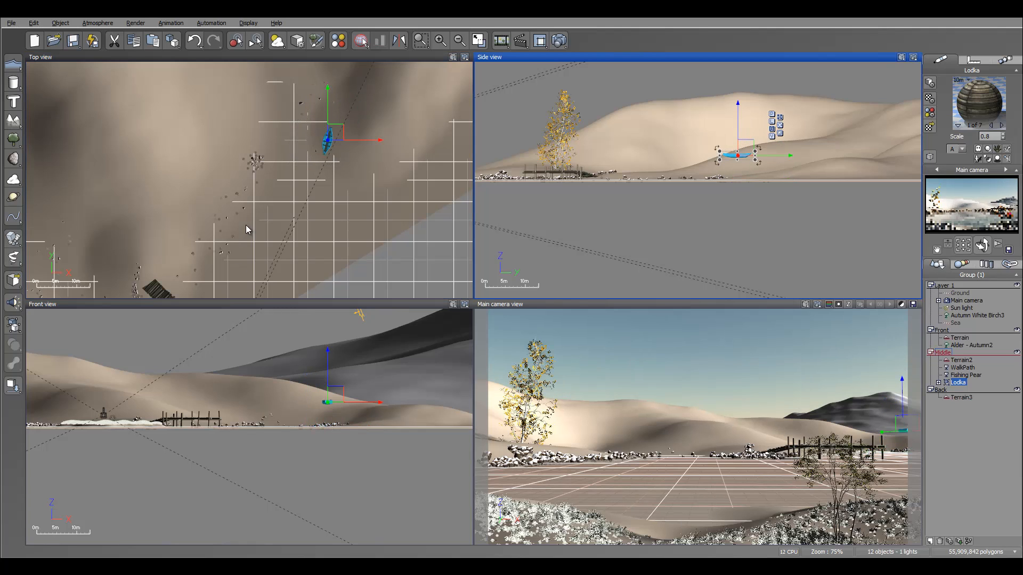
pyautogui.moveTo(340, 137); pyautogui.dragTo(248, 235)
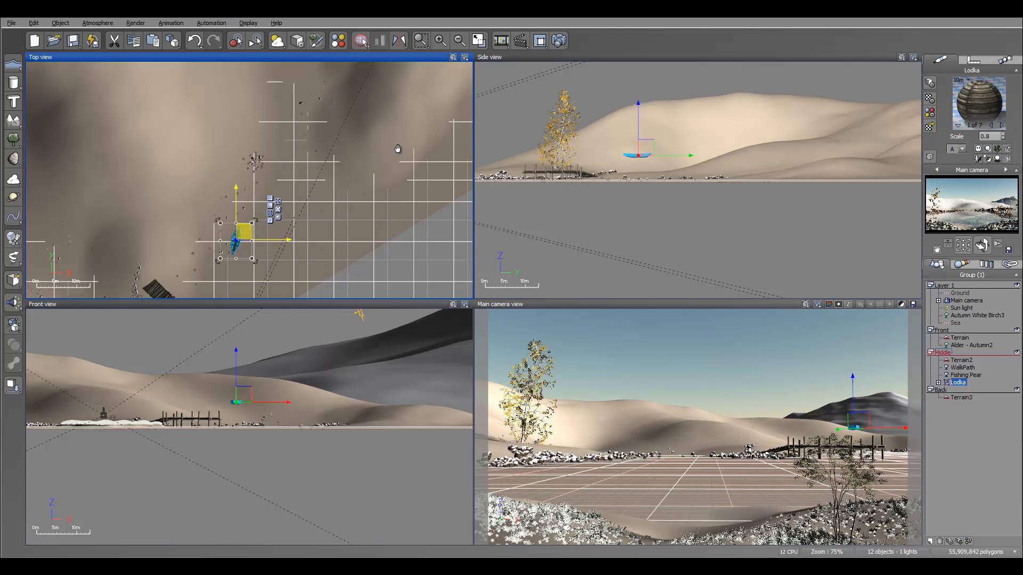
pyautogui.moveTo(397, 148); pyautogui.dragTo(501, 12, button='right')
pyautogui.moveTo(346, 97); pyautogui.dragTo(241, 276)
pyautogui.moveTo(398, 194); pyautogui.dragTo(516, 53, button='right')
pyautogui.moveTo(368, 130); pyautogui.dragTo(318, 270)
pyautogui.moveTo(396, 206); pyautogui.dragTo(413, 145, button='right')
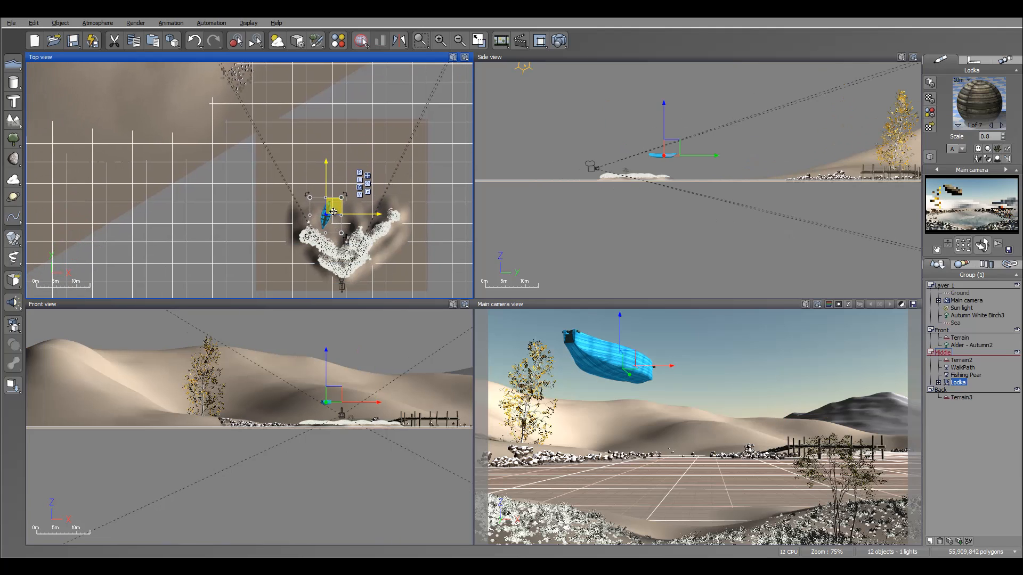
pyautogui.moveTo(332, 211); pyautogui.dragTo(330, 217)
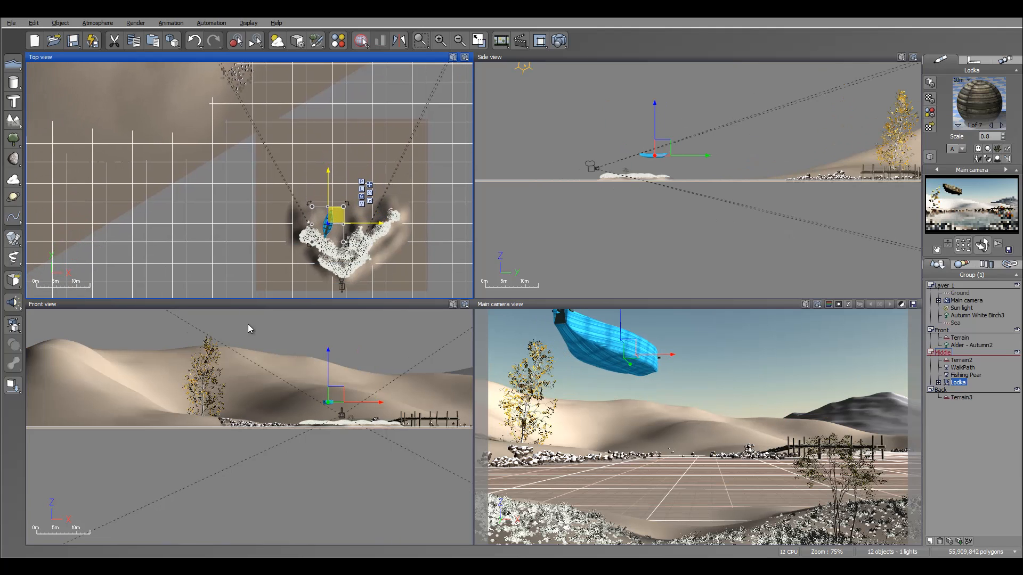
# - Drop the Lodka boat onto the foreground terrain and scale it down slightly
pyautogui.click(13, 385)
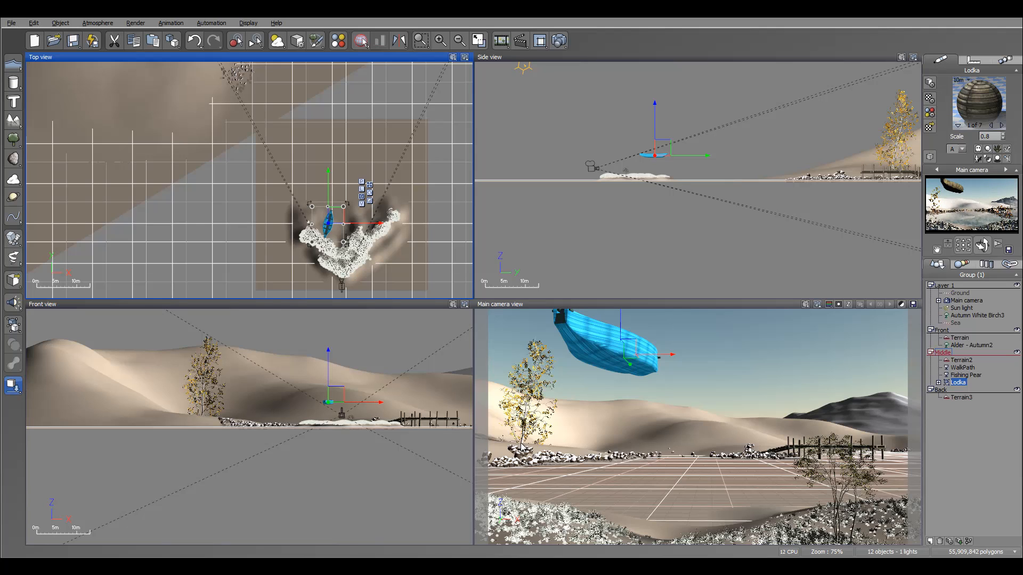
pyautogui.click(658, 128)
pyautogui.moveTo(658, 127); pyautogui.dragTo(658, 121)
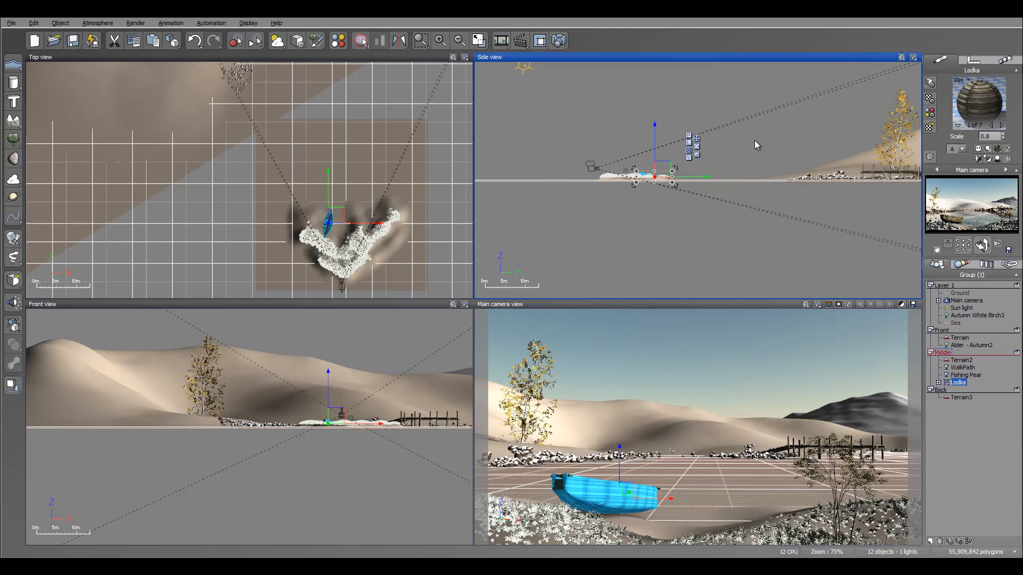
pyautogui.scroll(8, 755, 145)
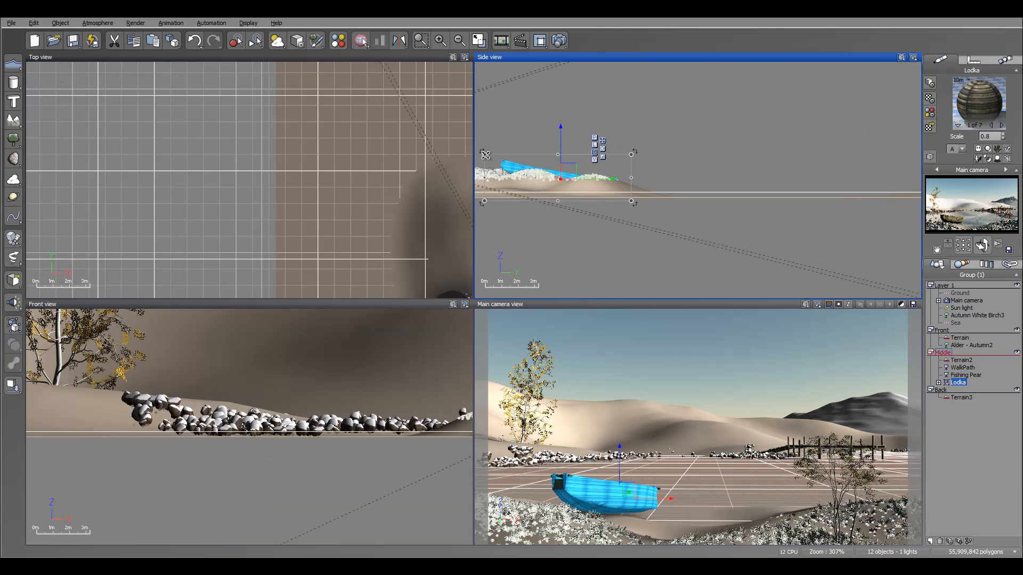
pyautogui.moveTo(485, 155); pyautogui.dragTo(508, 160)
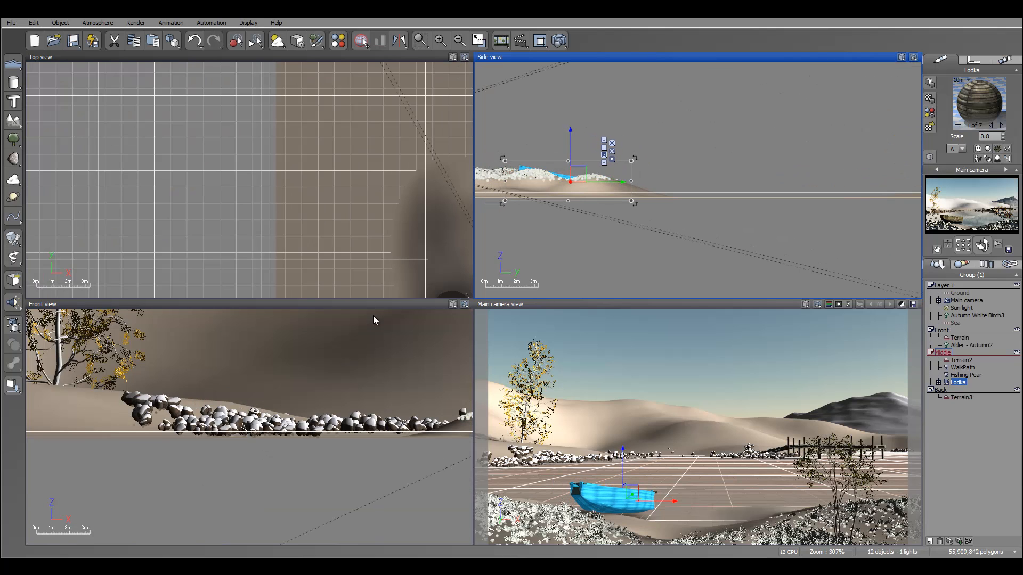
# - Tilt the Lodka boat in the front and side views and lower it slightly into the foreground shore
pyautogui.moveTo(358, 276); pyautogui.dragTo(283, 112, button='right')
pyautogui.moveTo(287, 420); pyautogui.dragTo(75, 378, button='right')
pyautogui.moveTo(350, 402); pyautogui.dragTo(343, 436)
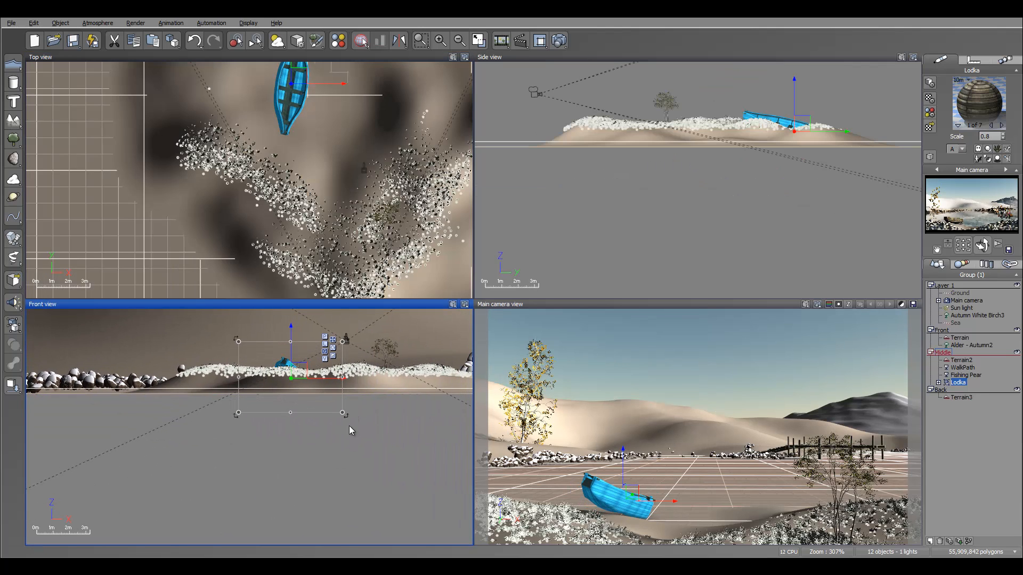
pyautogui.click(802, 123)
pyautogui.moveTo(859, 170); pyautogui.dragTo(866, 161)
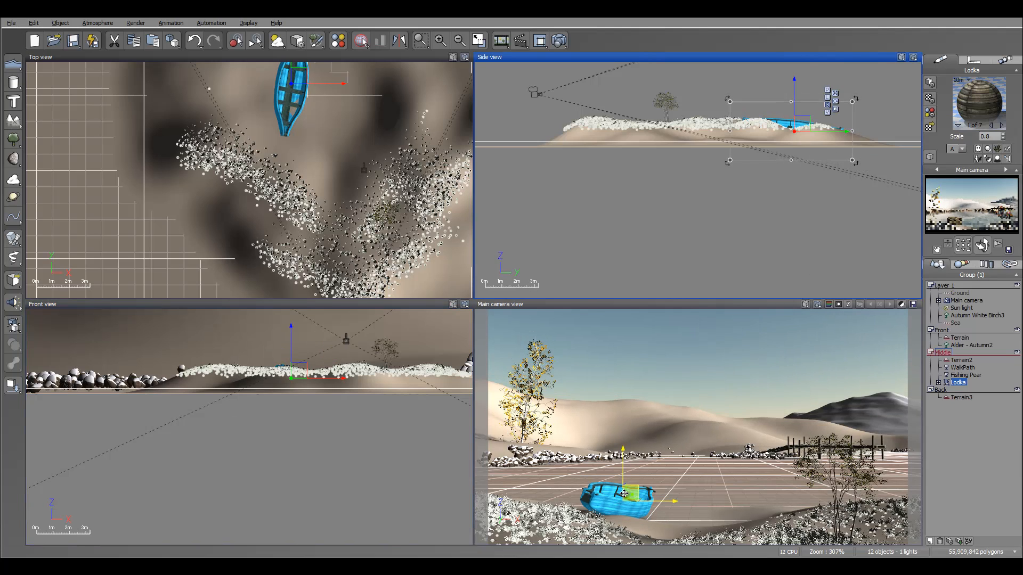
pyautogui.moveTo(796, 81); pyautogui.dragTo(797, 93)
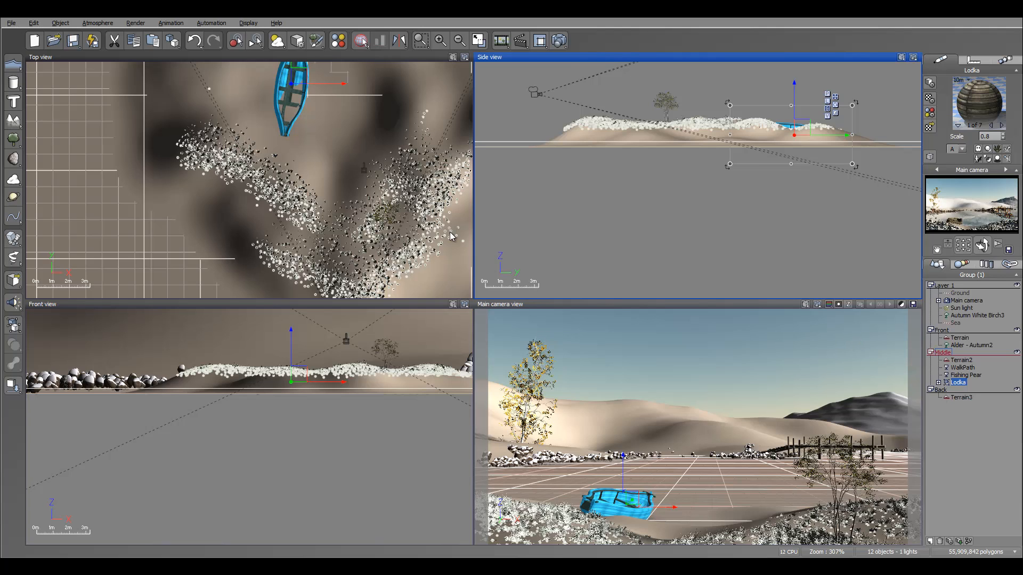
# - Move the WalkPath next to the pier and rotate it so its planks meet the pier's shore-side half
pyautogui.click(966, 375)
pyautogui.click(964, 367)
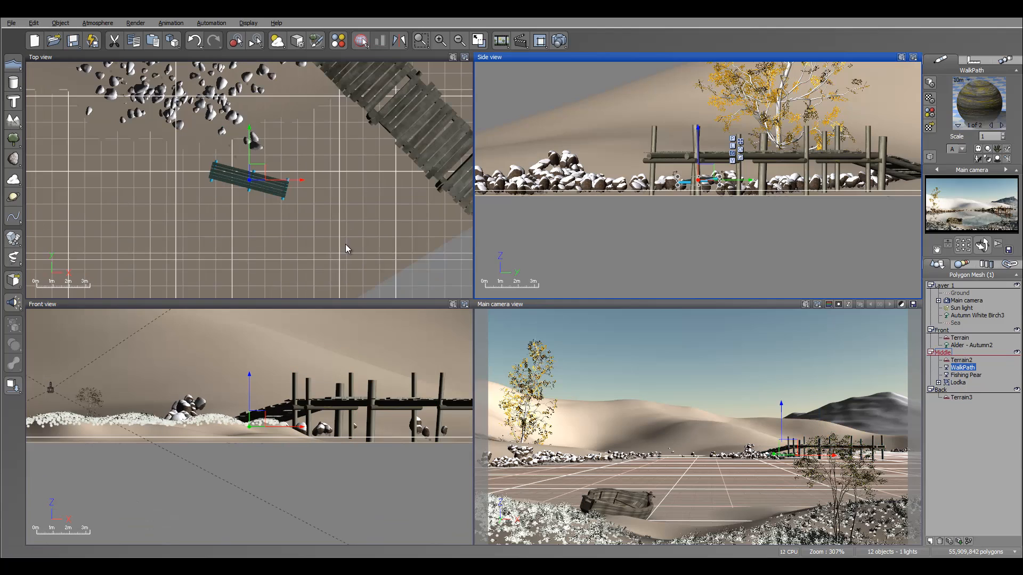
pyautogui.moveTo(259, 170); pyautogui.dragTo(230, 91)
pyautogui.moveTo(264, 76); pyautogui.dragTo(269, 221, button='right')
pyautogui.moveTo(258, 209); pyautogui.dragTo(311, 156)
pyautogui.moveTo(321, 214); pyautogui.dragTo(353, 155)
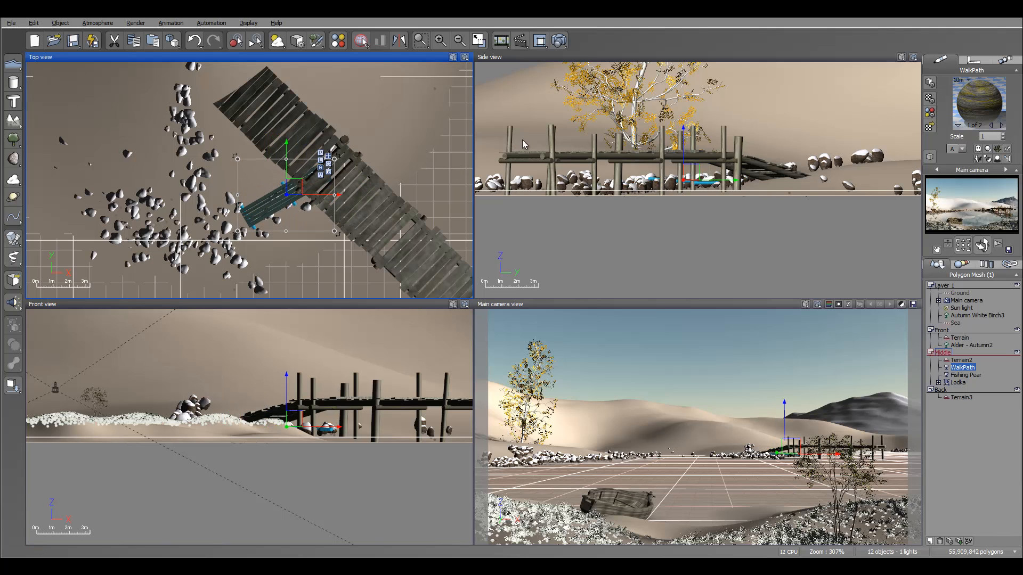
# - Raise the WalkPath above the pier and drop it onto the surfaces below
pyautogui.moveTo(691, 147); pyautogui.dragTo(691, 79)
pyautogui.click(13, 387)
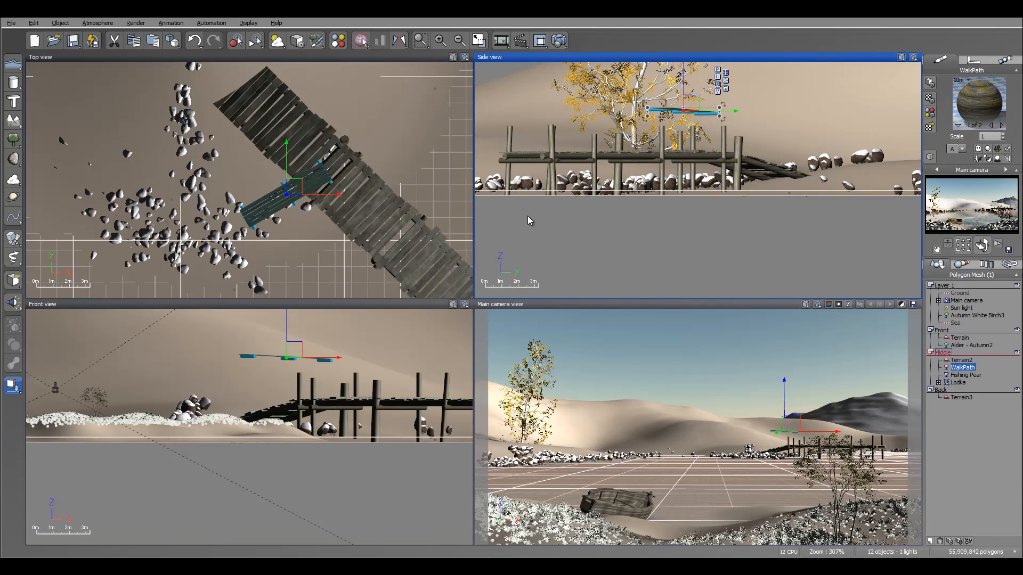
pyautogui.moveTo(691, 90); pyautogui.dragTo(692, 122)
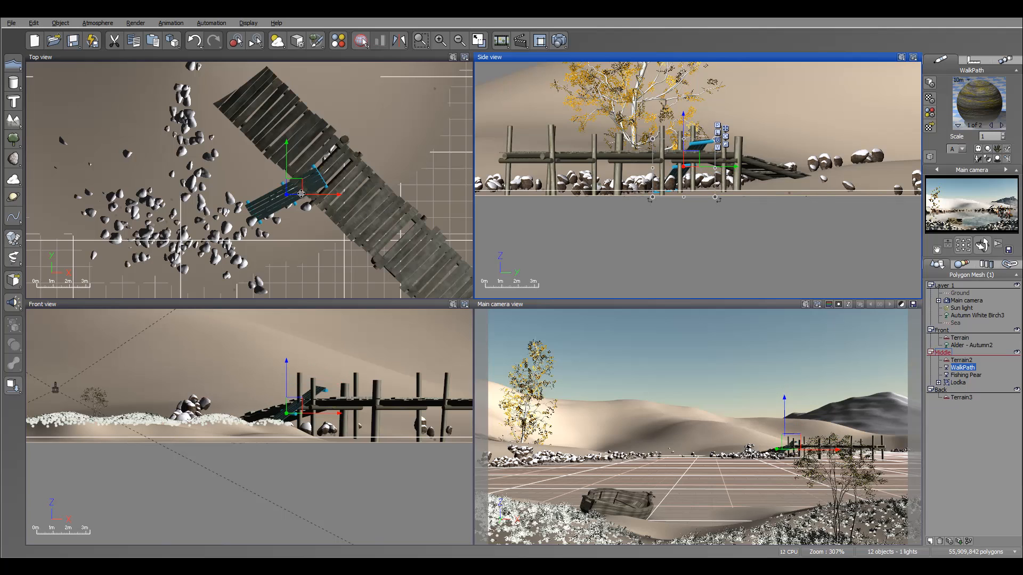
# - Shift the WalkPath along the pier's lakeward side, leaving one end against the pier's planks
pyautogui.moveTo(299, 191); pyautogui.dragTo(333, 230)
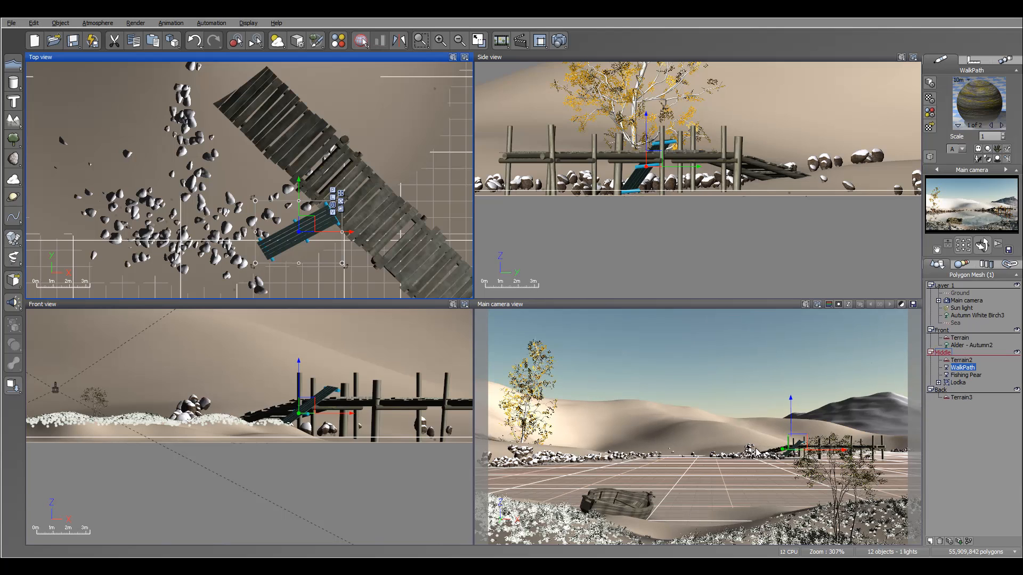
# - Add a Snow layer from the Landscapes collection above the dirth layer of the Lodka boat's def_surf_mat material
pyautogui.click(958, 383)
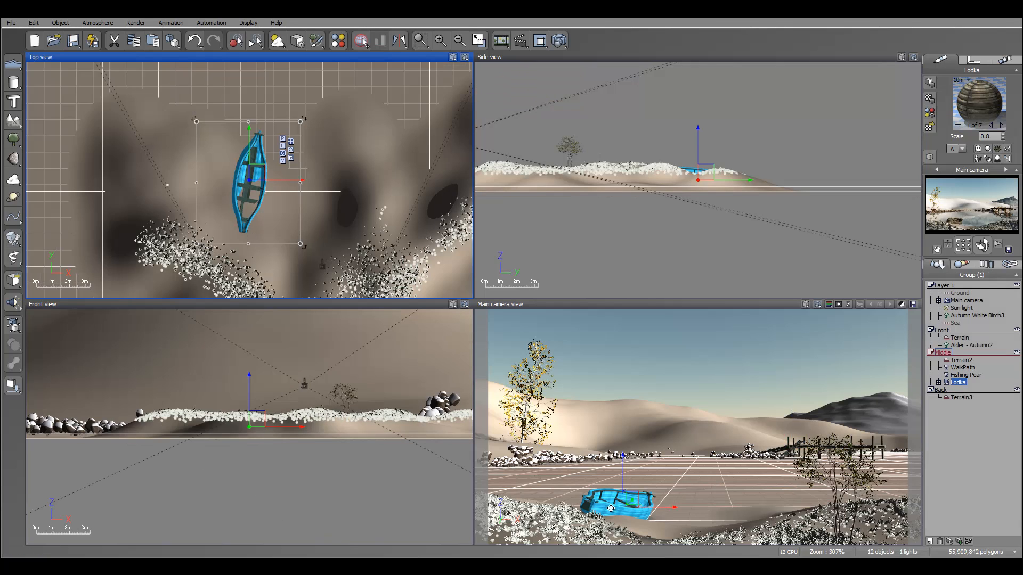
pyautogui.doubleClick(987, 99)
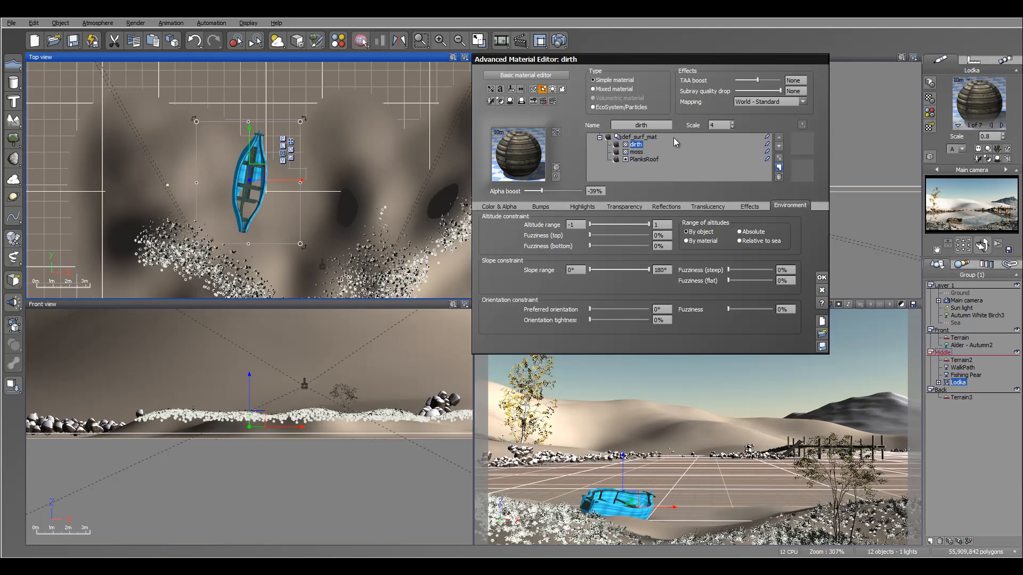
pyautogui.click(778, 168)
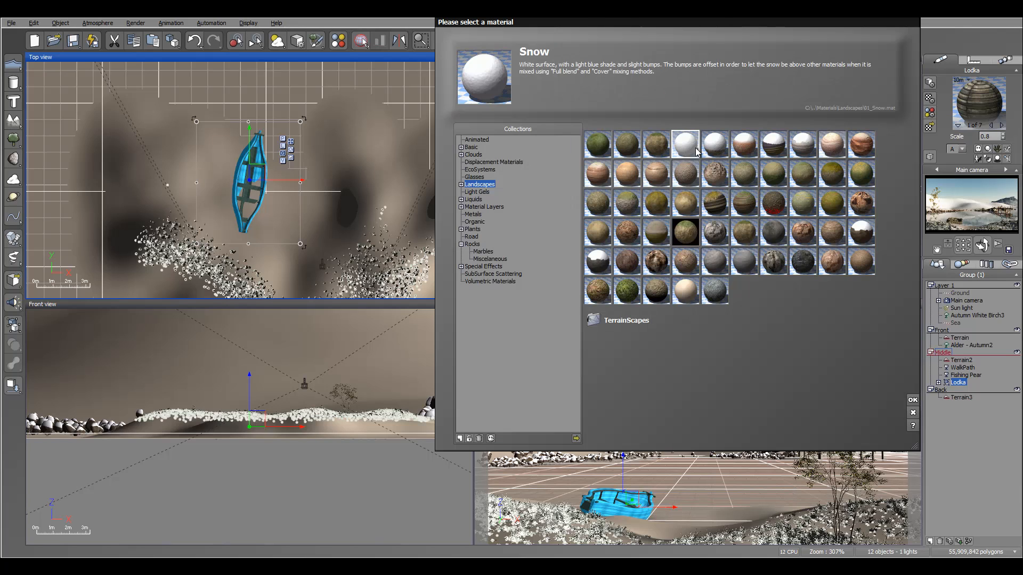
pyautogui.click(913, 400)
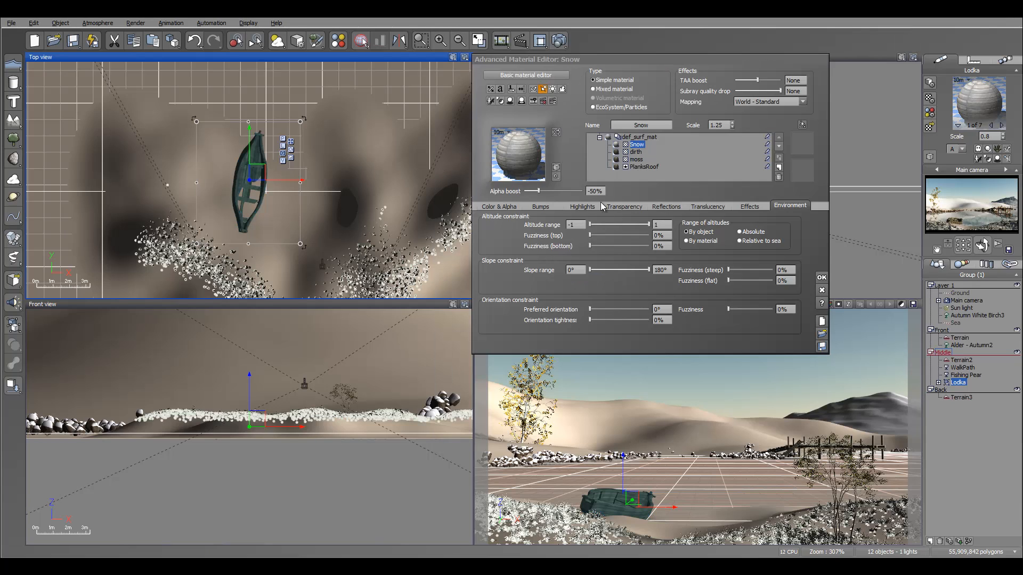
# - Set the Snow layer's alpha boost to 0%, scale to 0.4, addition to underlying bumps to 100%, maximum slope to 96° and steep fuzziness to 29%
pyautogui.click(540, 206)
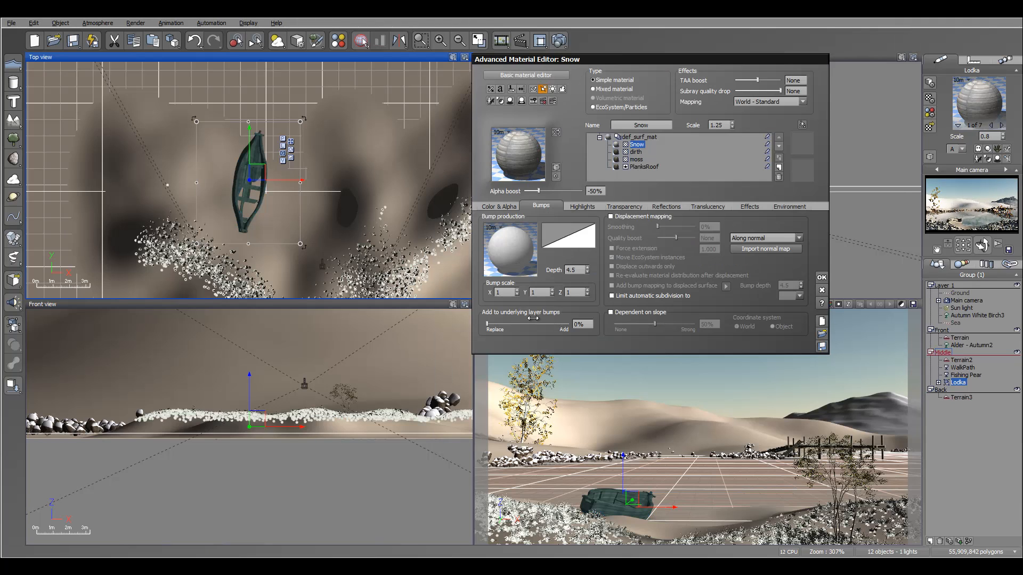
pyautogui.moveTo(567, 59); pyautogui.dragTo(493, 91)
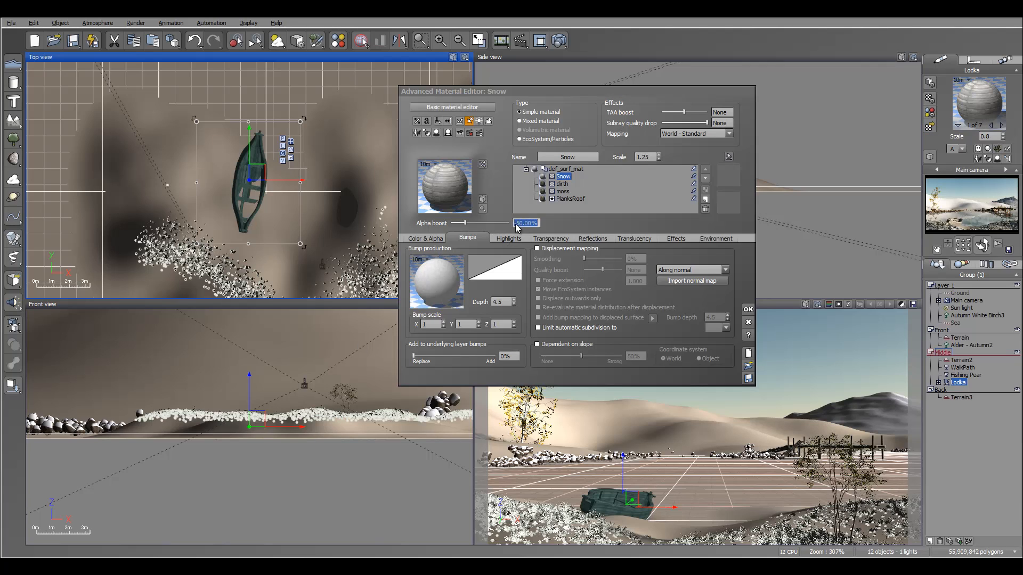
pyautogui.doubleClick(653, 157)
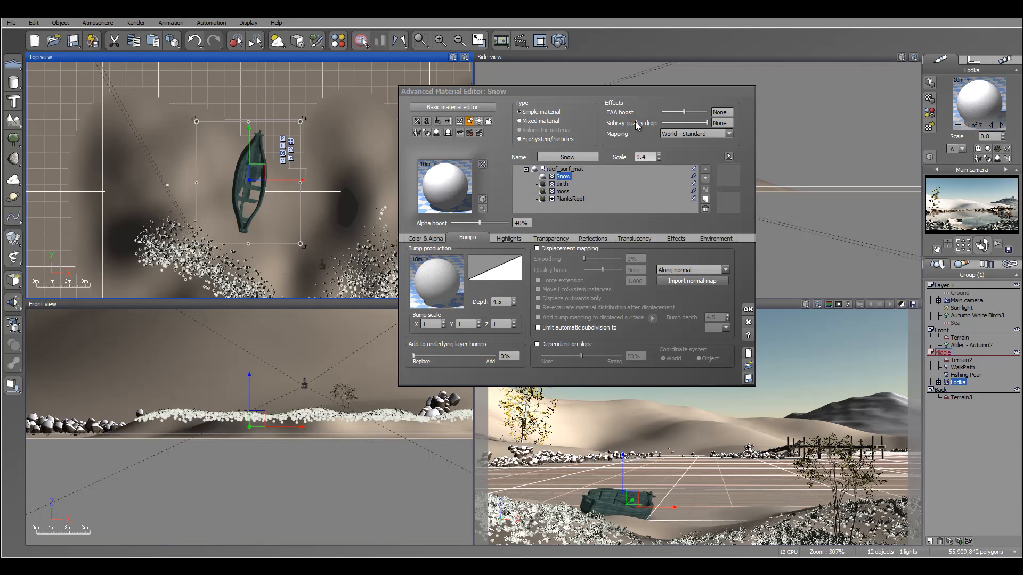
pyautogui.moveTo(430, 359); pyautogui.dragTo(553, 347)
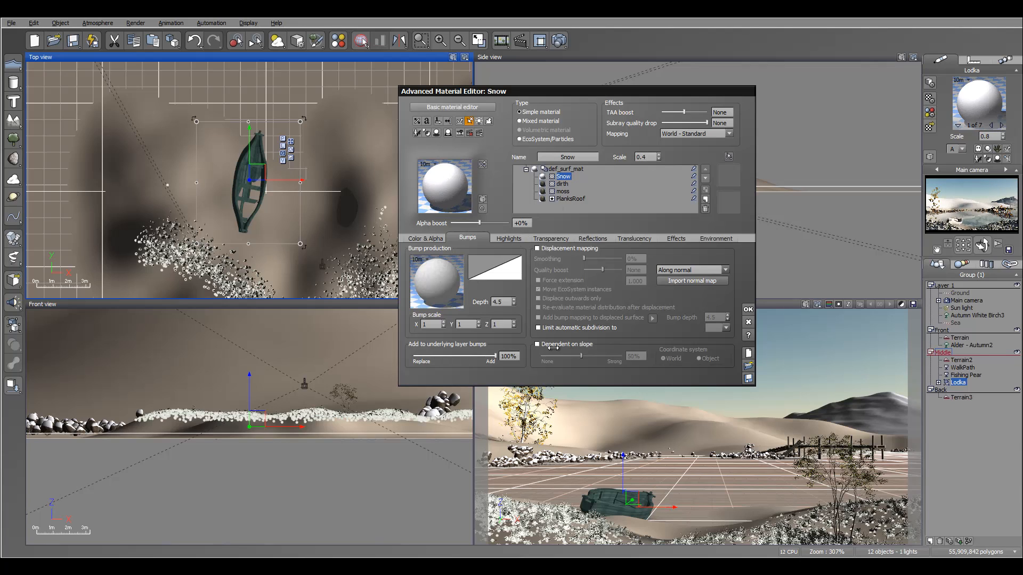
pyautogui.click(715, 238)
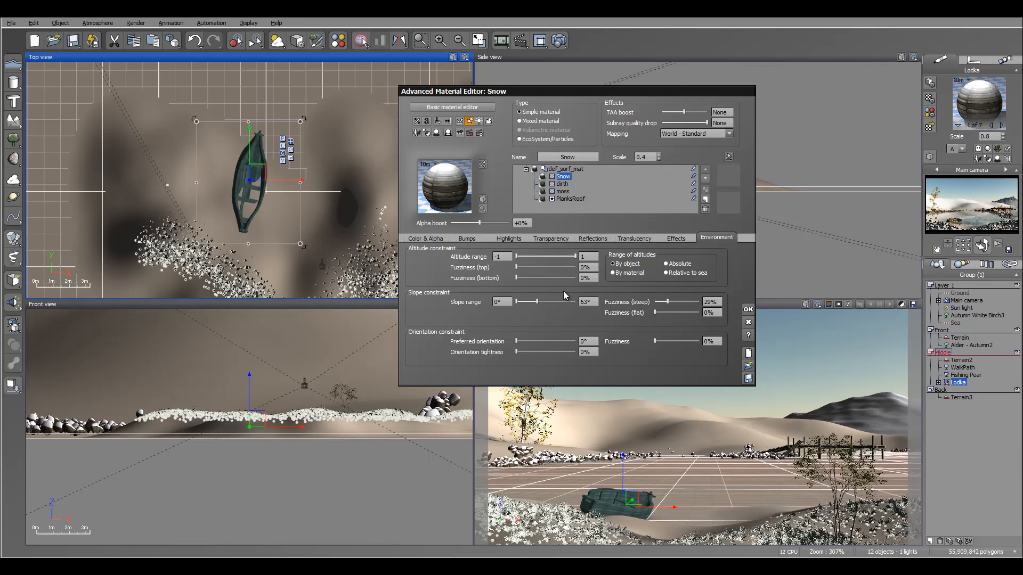
pyautogui.moveTo(536, 302); pyautogui.dragTo(547, 301)
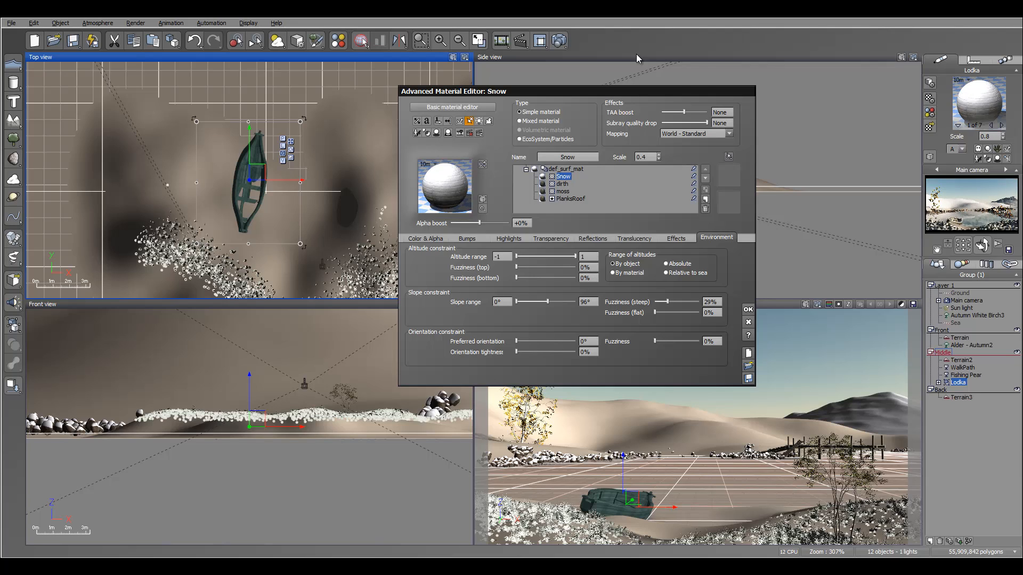
# - Render the scene to check the snow on the boat, and accept the edited boat material
pyautogui.click(561, 43)
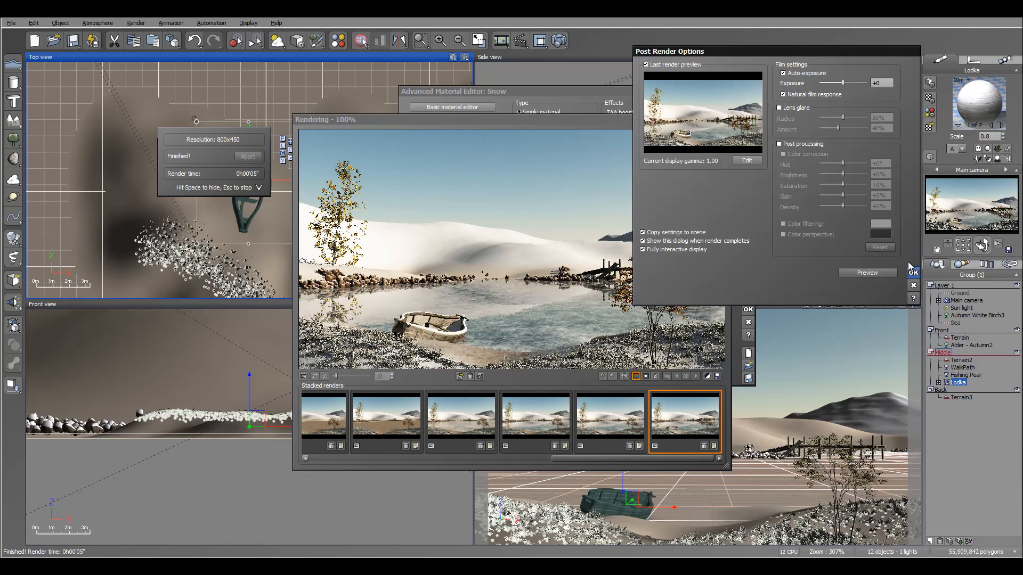
pyautogui.click(912, 272)
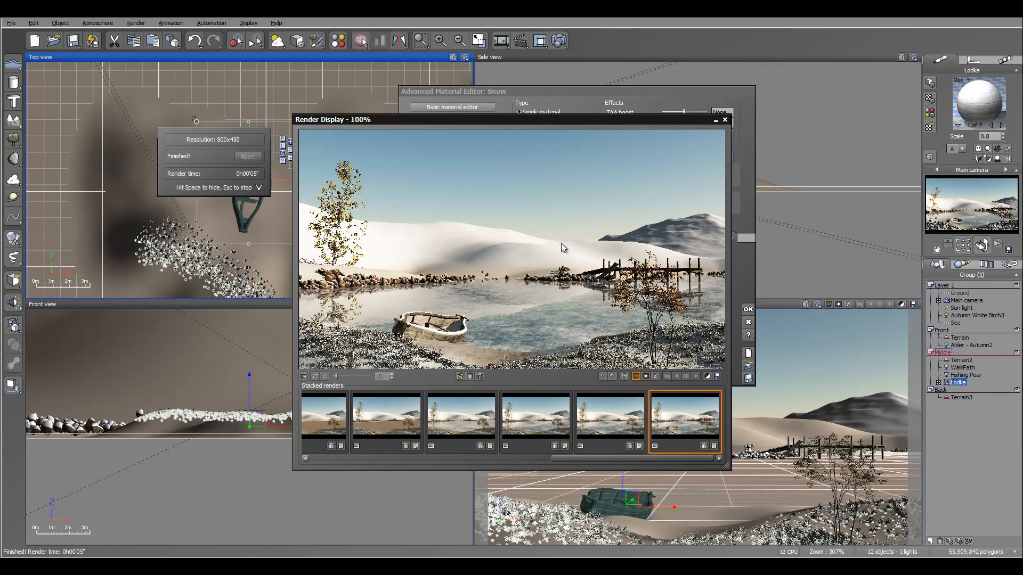
pyautogui.click(724, 119)
pyautogui.click(748, 309)
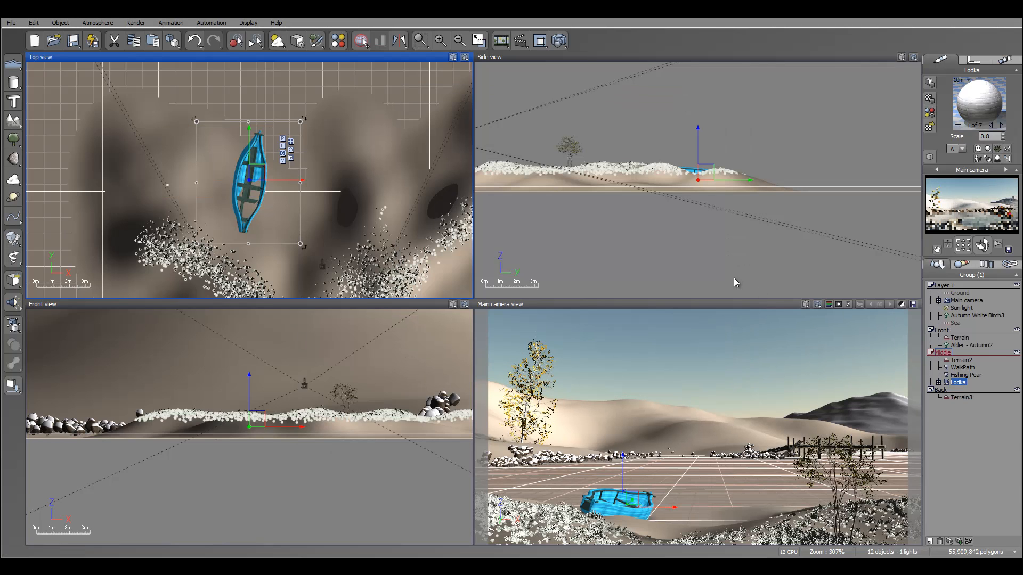
# - Open the object library for loading another object, with the top view centred on the far shore by the pier
pyautogui.scroll(-8, 326, 202)
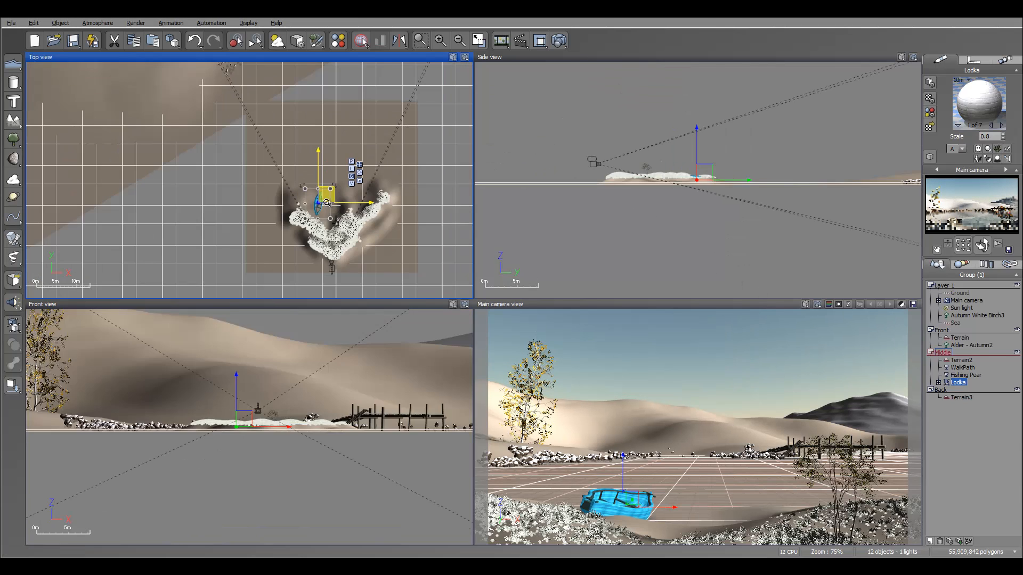
pyautogui.moveTo(318, 121); pyautogui.dragTo(336, 227, button='right')
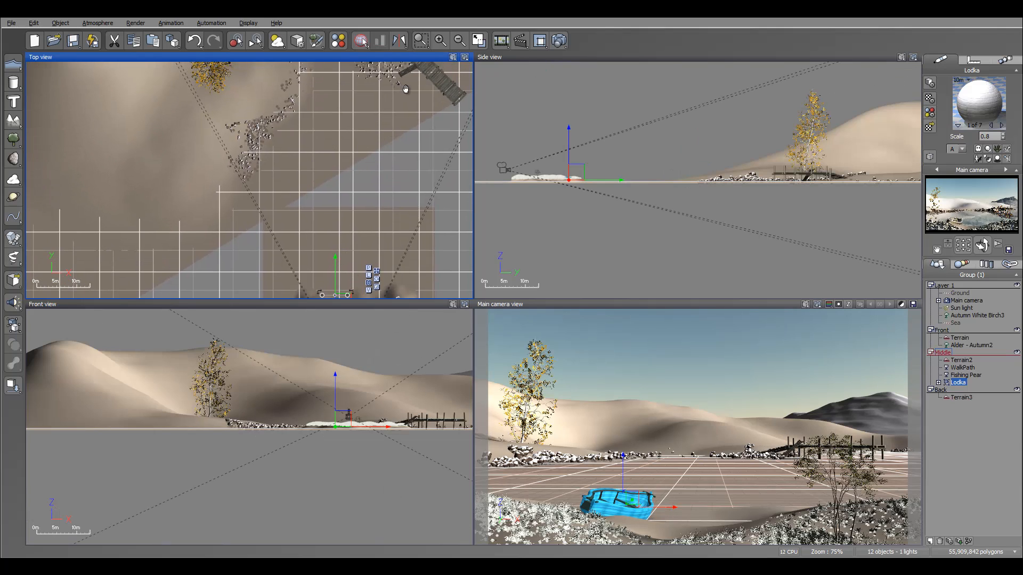
pyautogui.moveTo(405, 89); pyautogui.dragTo(401, 245, button='right')
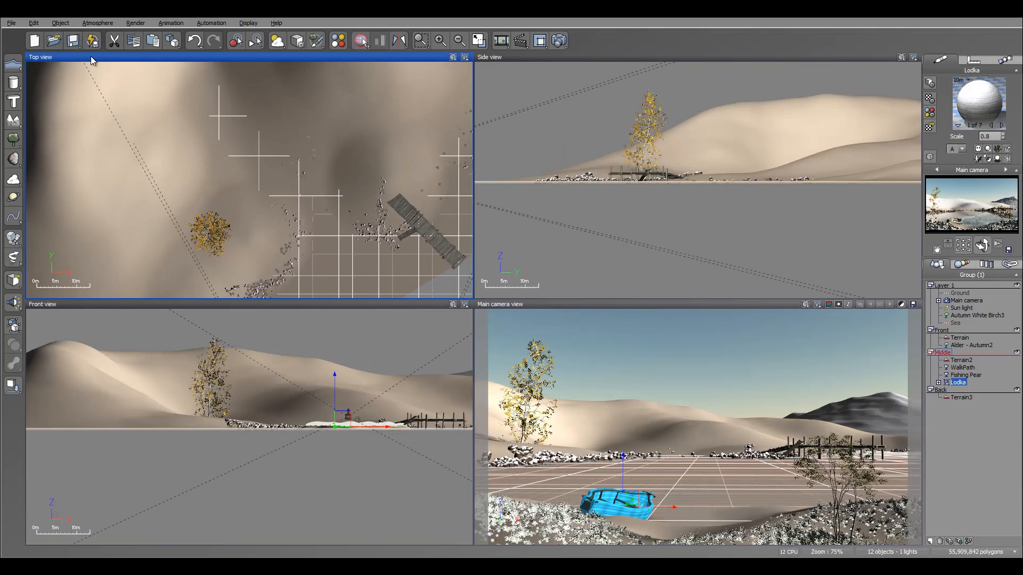
pyautogui.moveTo(433, 156); pyautogui.dragTo(430, 187, button='right')
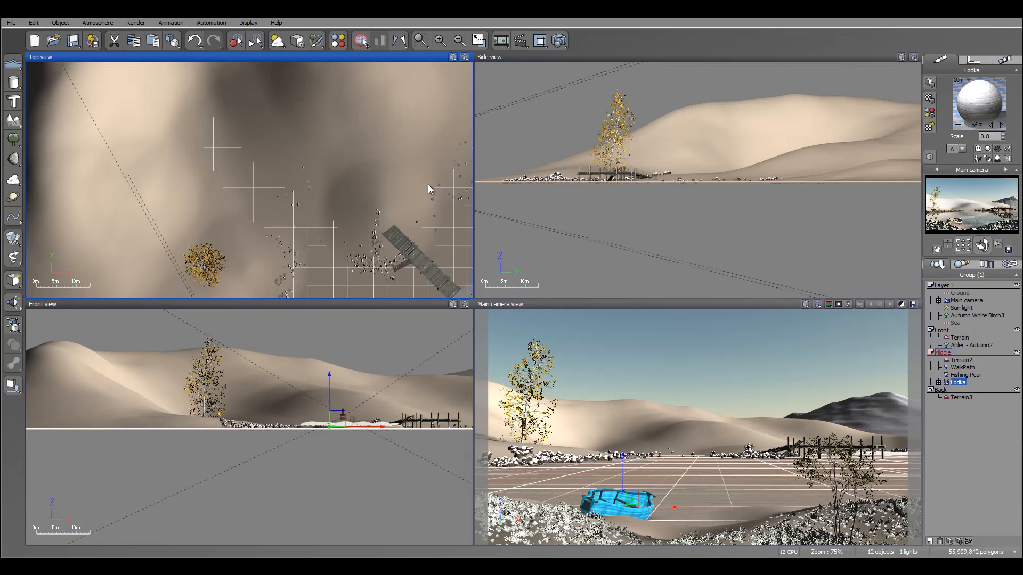
pyautogui.click(16, 25)
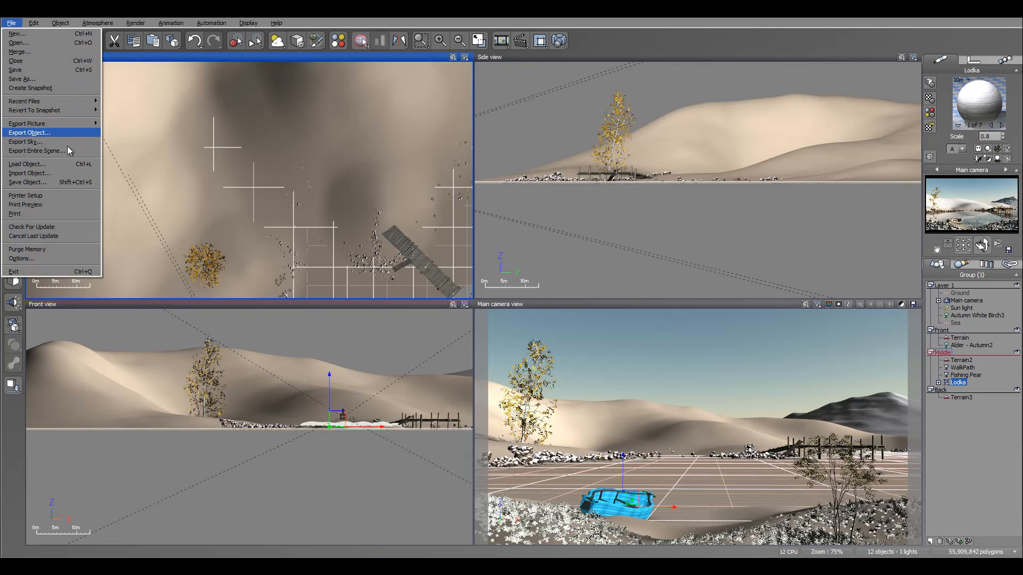
pyautogui.click(53, 161)
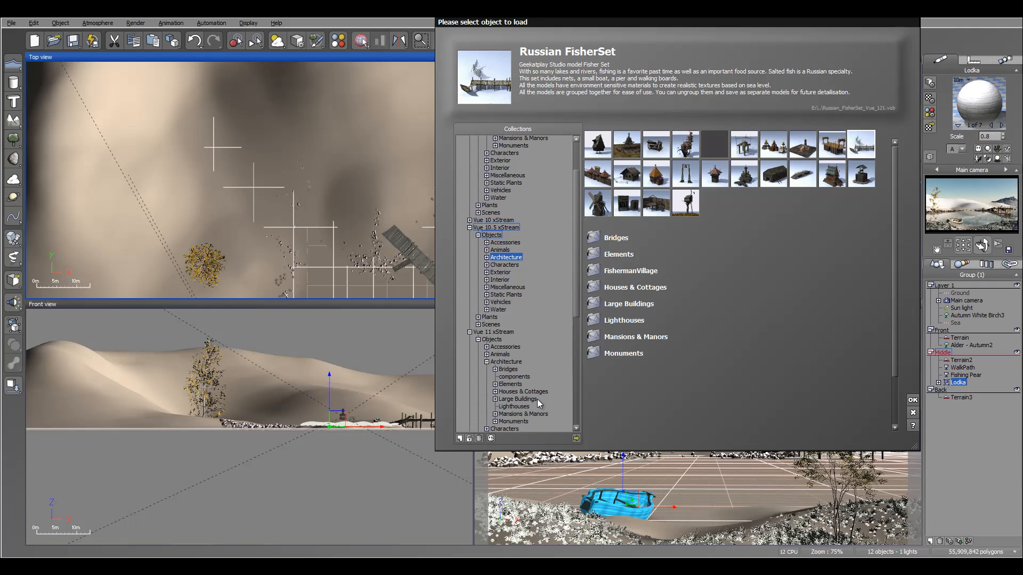
# - Browse the architecture categories of the Vue 11 xStream collection for a building
pyautogui.click(509, 362)
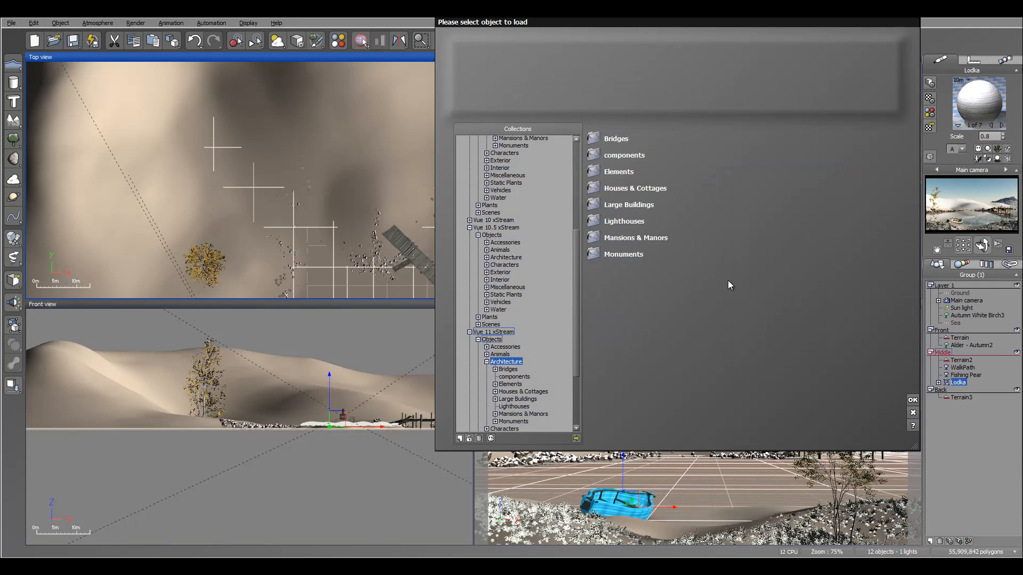
pyautogui.click(511, 371)
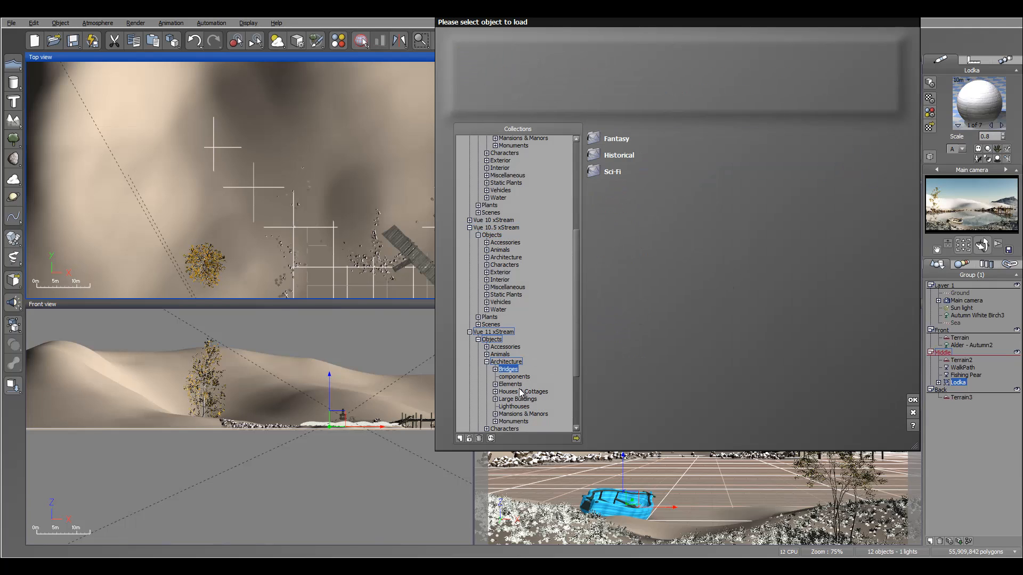
pyautogui.click(521, 392)
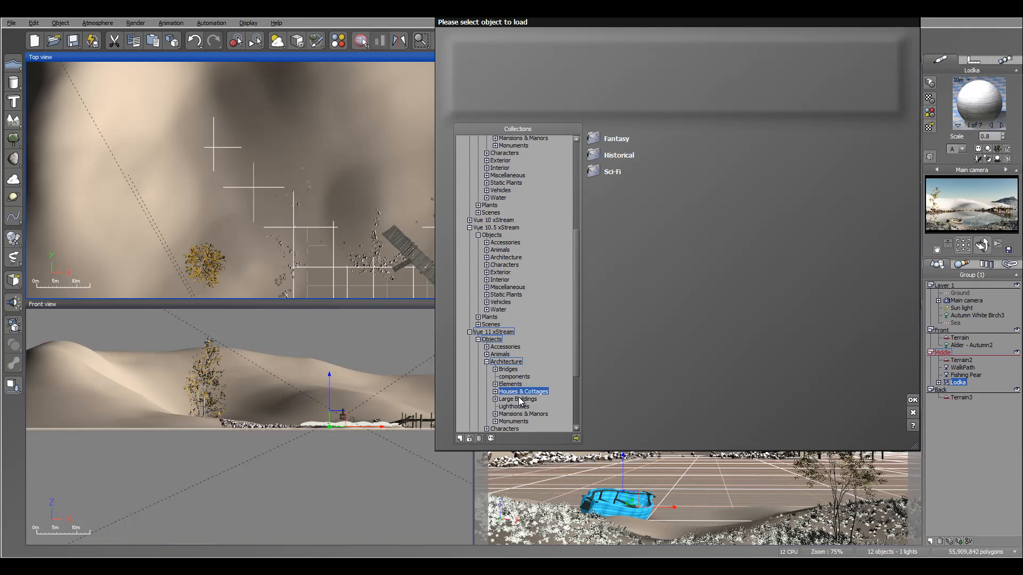
pyautogui.press('Down')
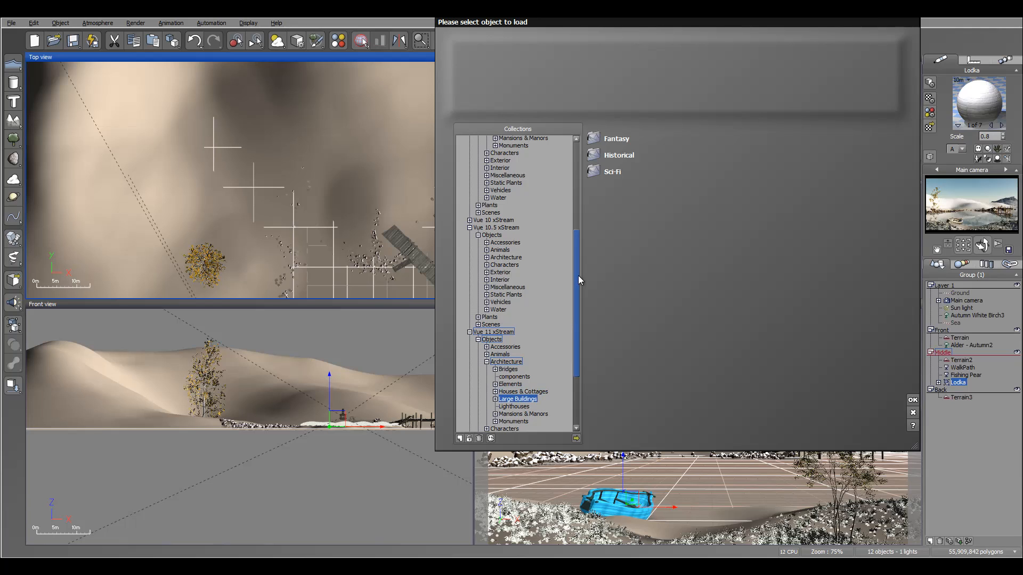
pyautogui.moveTo(577, 276); pyautogui.dragTo(580, 304)
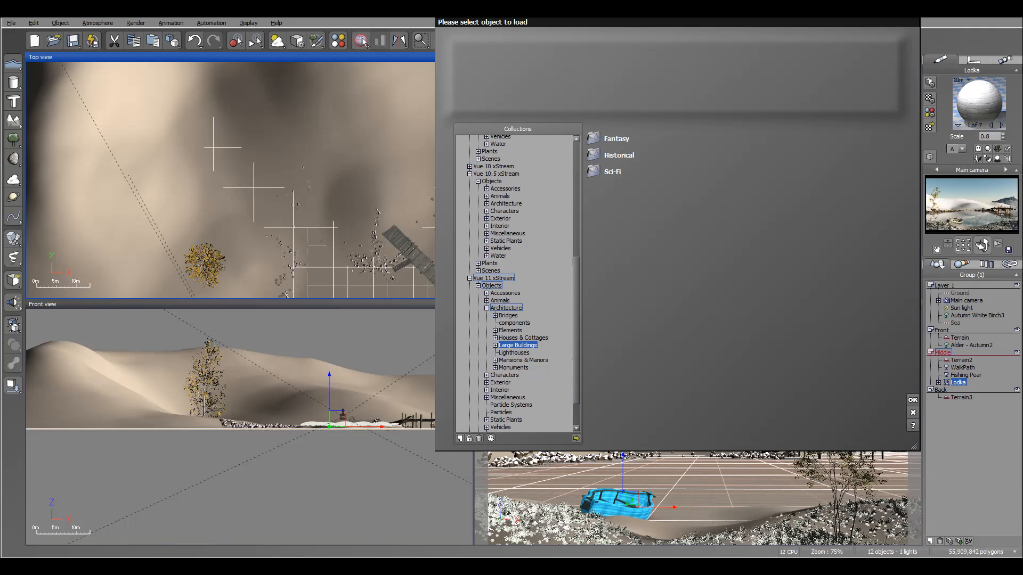
# - Load the Russian old house from the Architecture objects of the Vue 10.5 xStream collection
pyautogui.click(506, 205)
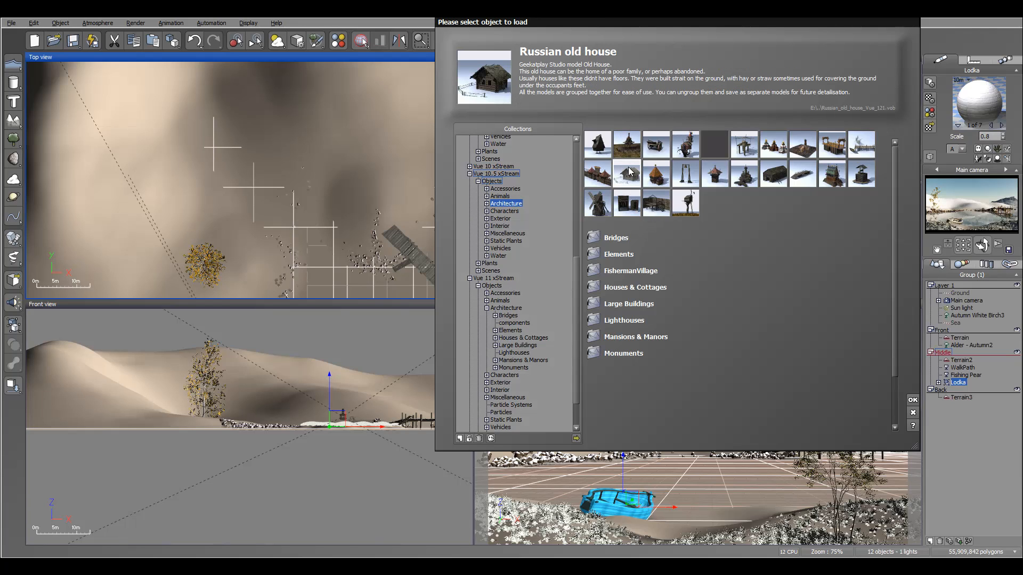
pyautogui.click(778, 181)
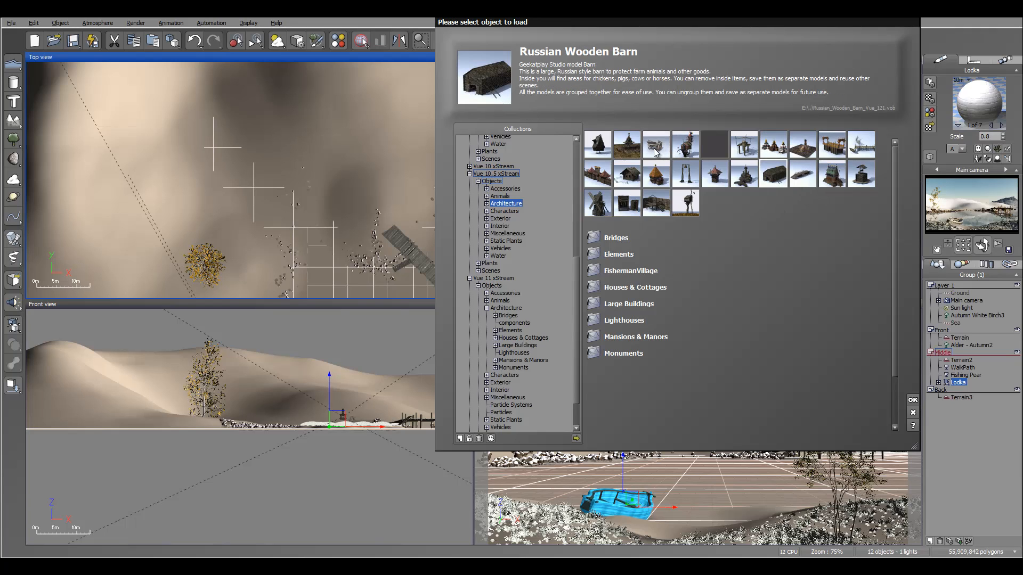
pyautogui.click(630, 178)
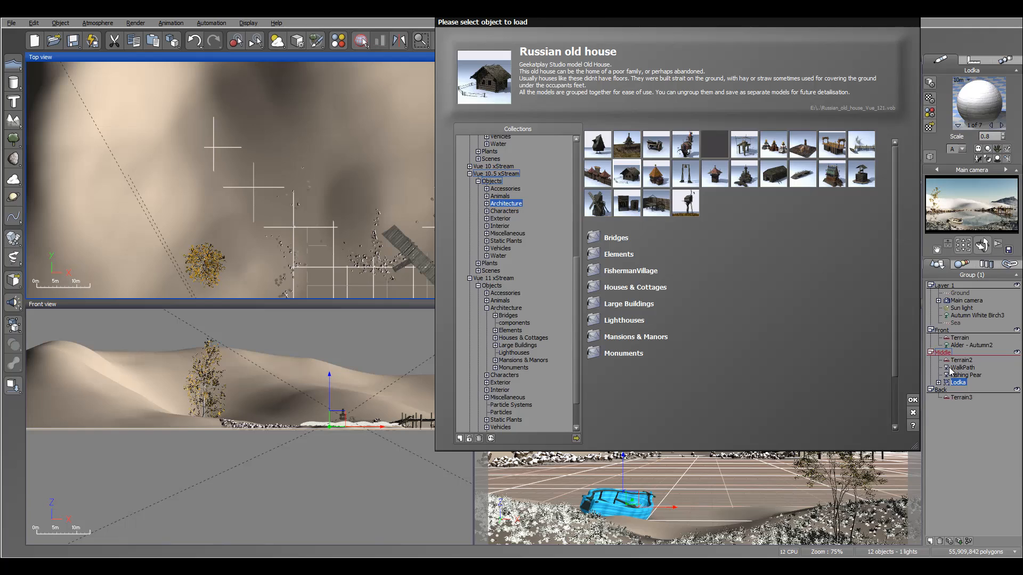
pyautogui.click(912, 401)
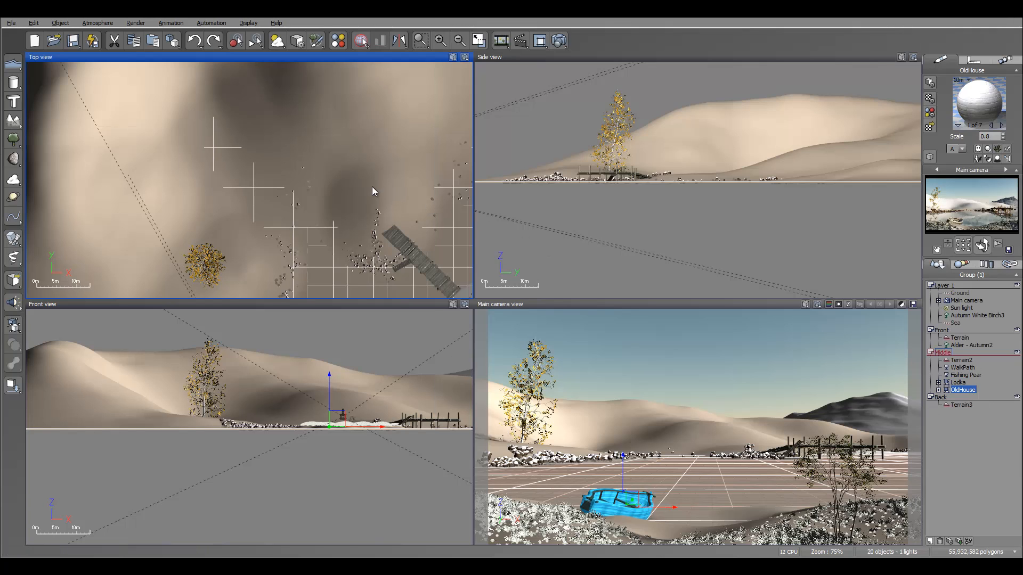
# - Move the OldHouse to the far shore just behind the pier and raise it above the terrain
pyautogui.moveTo(270, 185); pyautogui.dragTo(393, 190)
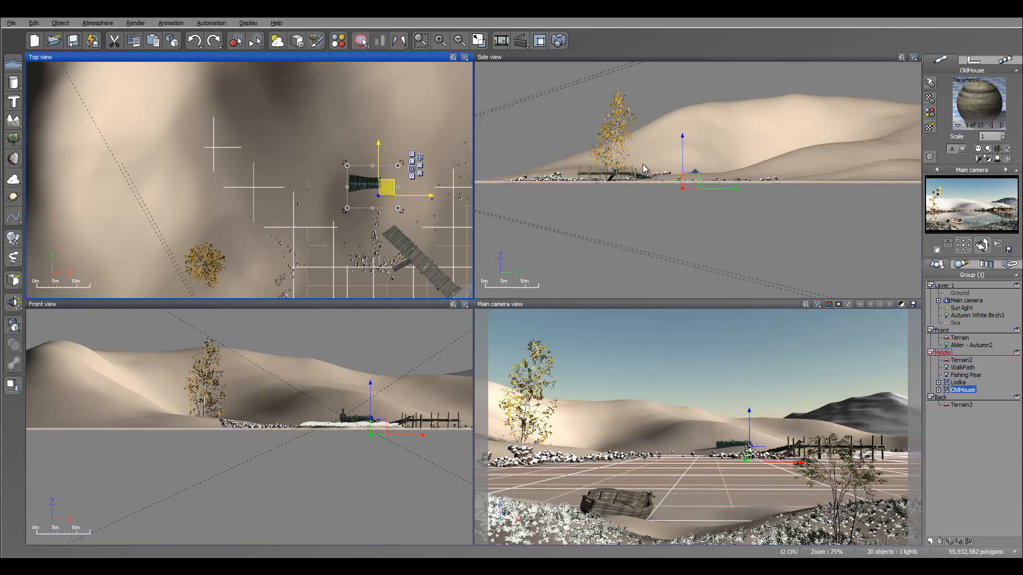
pyautogui.moveTo(682, 162); pyautogui.dragTo(679, 104)
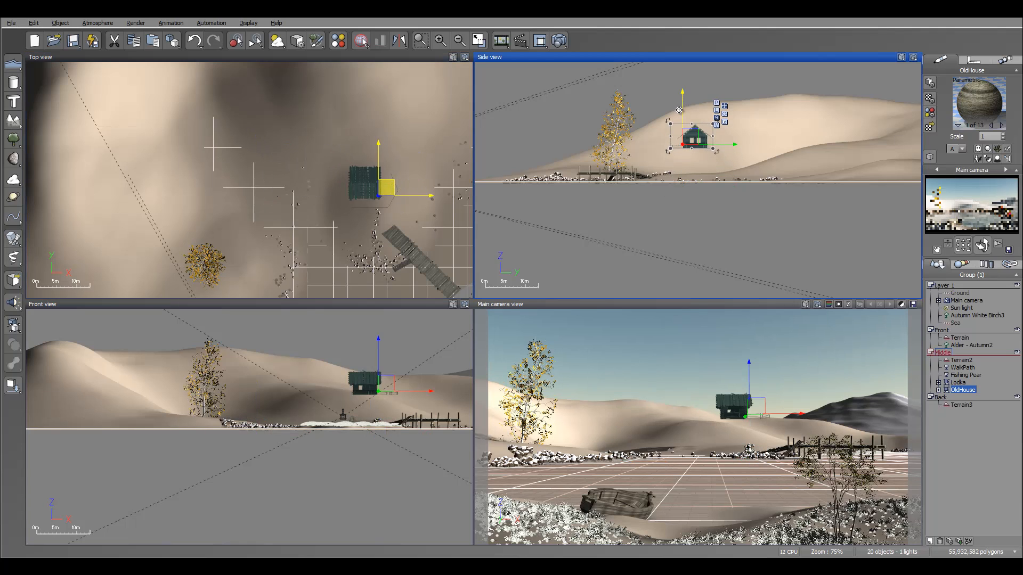
pyautogui.click(388, 190)
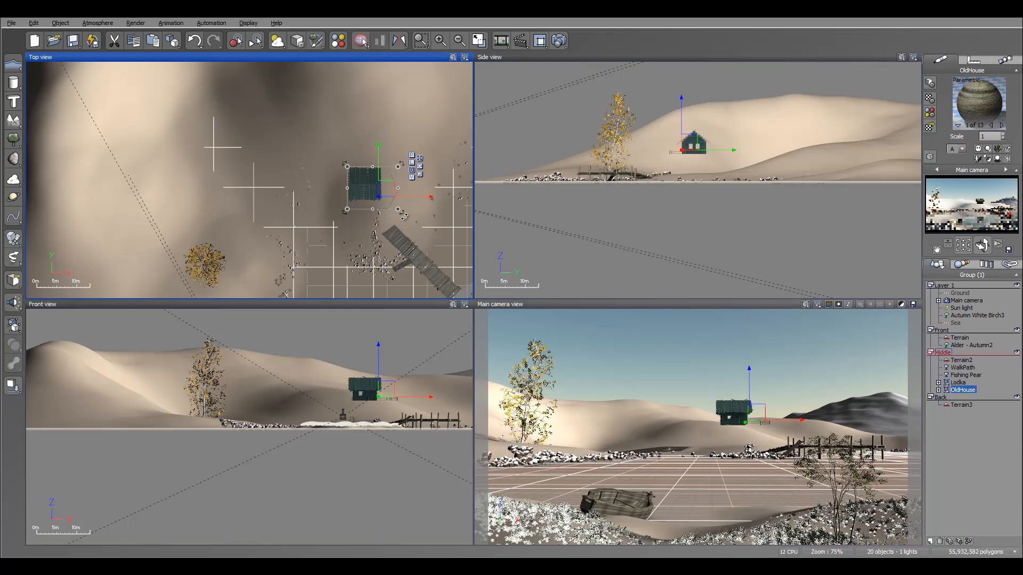
# - Rotate the OldHouse to line up with the pier, shift it slightly inland and drop it onto the terrain
pyautogui.moveTo(342, 239); pyautogui.dragTo(299, 198)
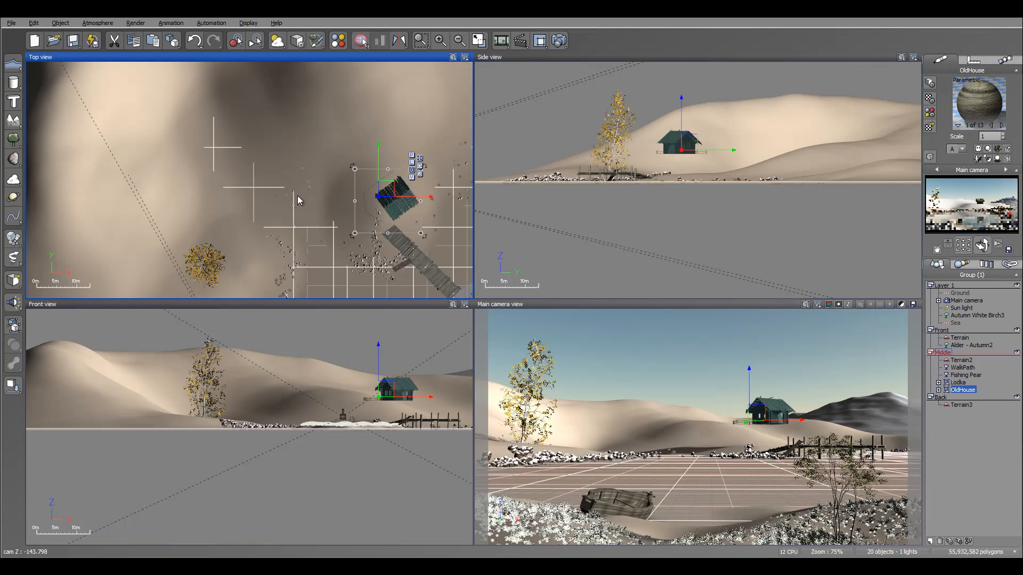
pyautogui.moveTo(389, 187); pyautogui.dragTo(372, 178)
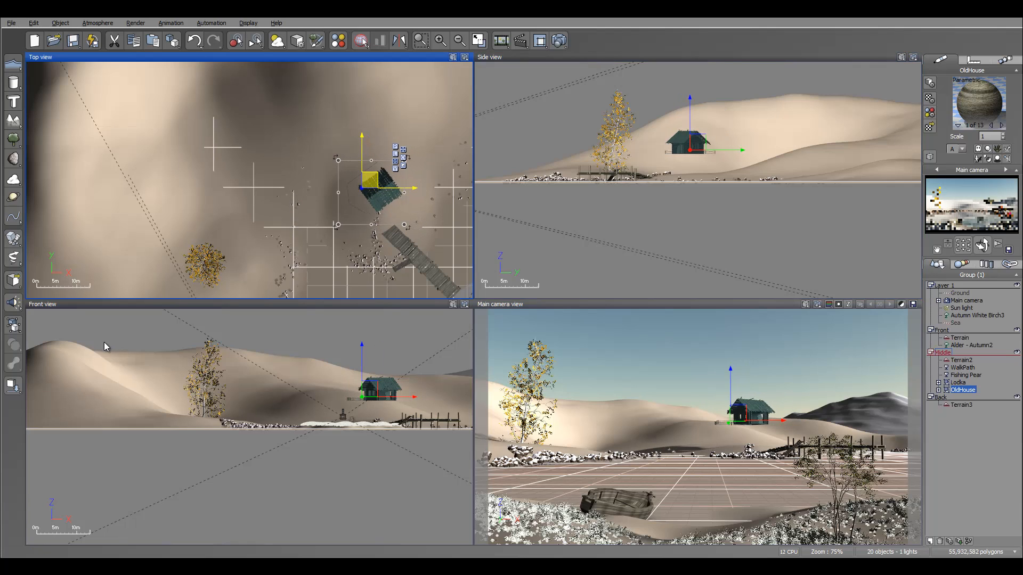
pyautogui.click(15, 389)
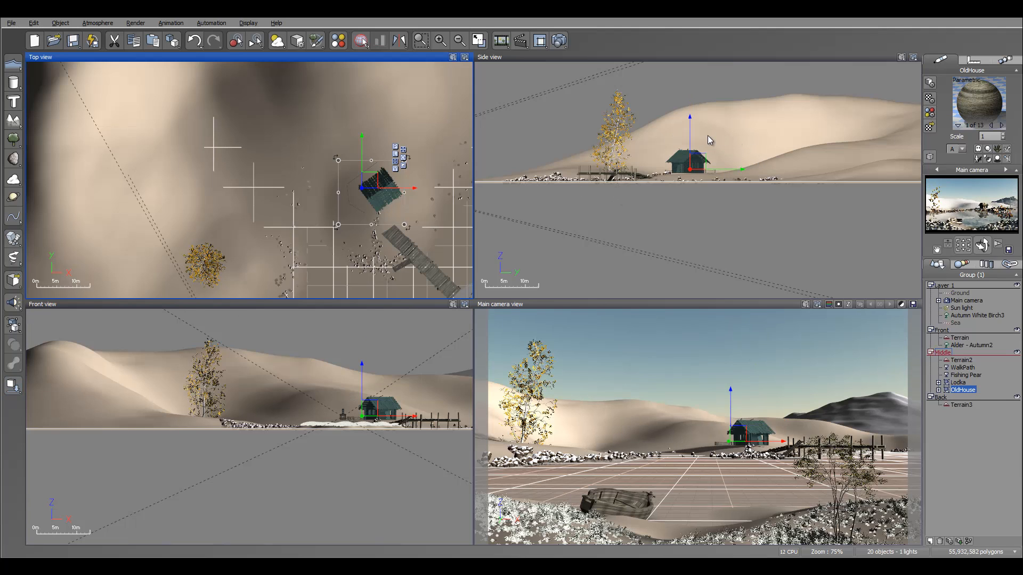
# - Enlarge the OldHouse slightly so it stands bigger on the shore behind the pier
pyautogui.moveTo(692, 141); pyautogui.dragTo(678, 141, button='right')
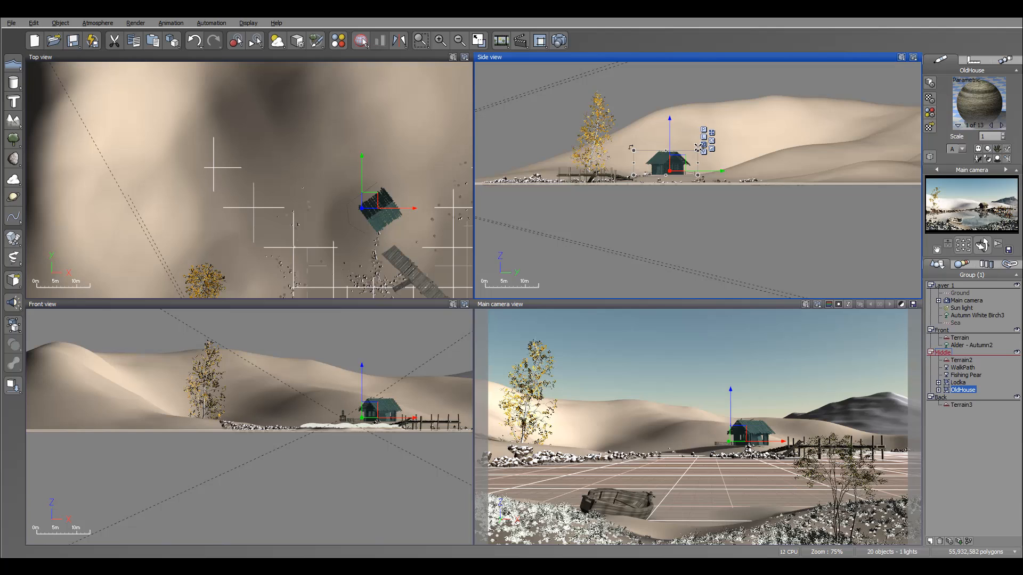
pyautogui.moveTo(698, 147)
pyautogui.mouseDown()
pyautogui.moveTo(715, 142)
pyautogui.moveTo(682, 136)
pyautogui.mouseUp()
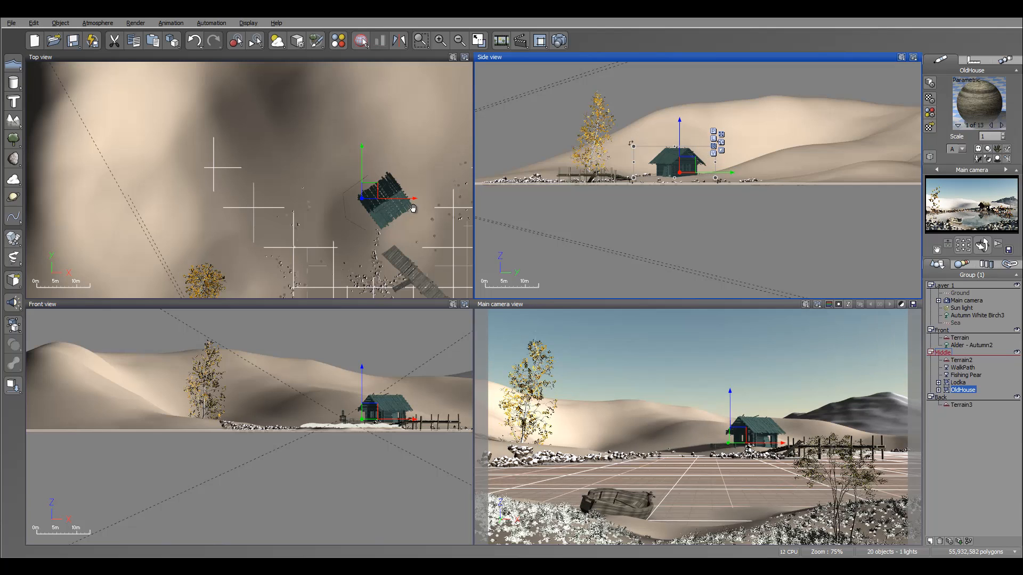
pyautogui.moveTo(413, 208); pyautogui.dragTo(417, 159, button='right')
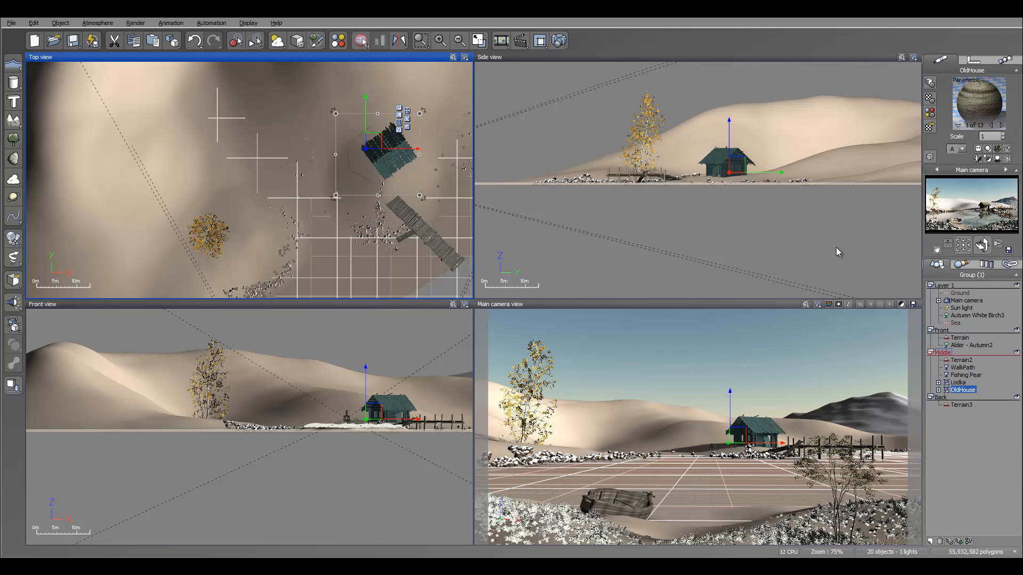
# - Add the Snow material from the Landscapes collection as a new layer on the OldHouse's fifth material, a set of roof planks
pyautogui.click(1001, 126)
pyautogui.click(1002, 125)
pyautogui.click(1001, 125)
pyautogui.click(1001, 125)
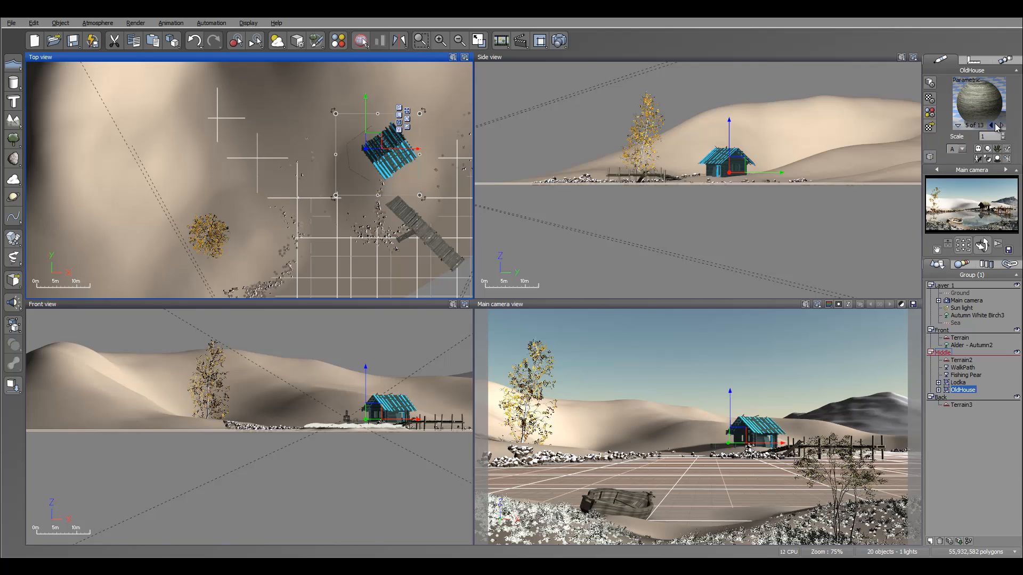
pyautogui.click(1003, 125)
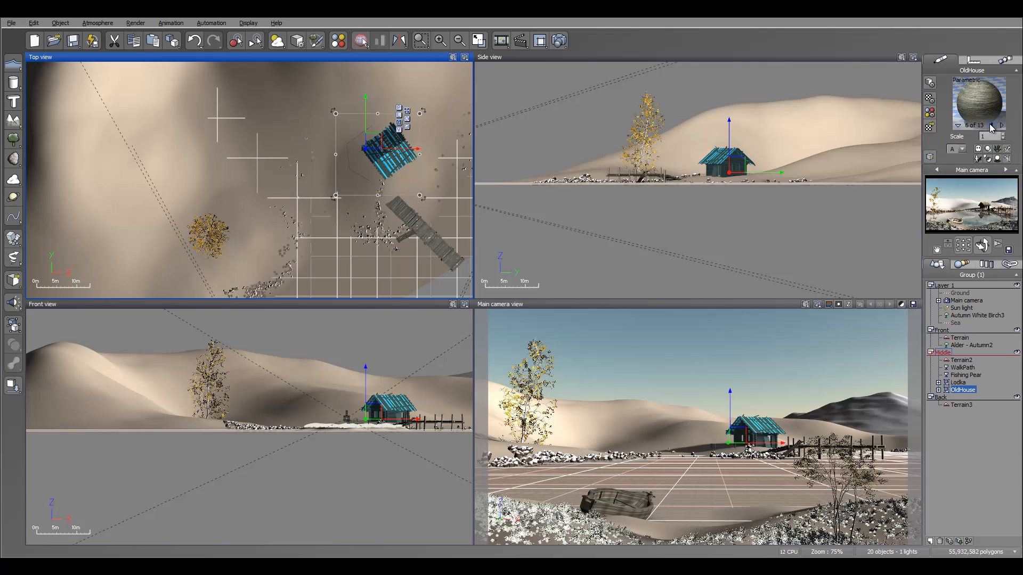
pyautogui.click(990, 126)
pyautogui.doubleClick(984, 105)
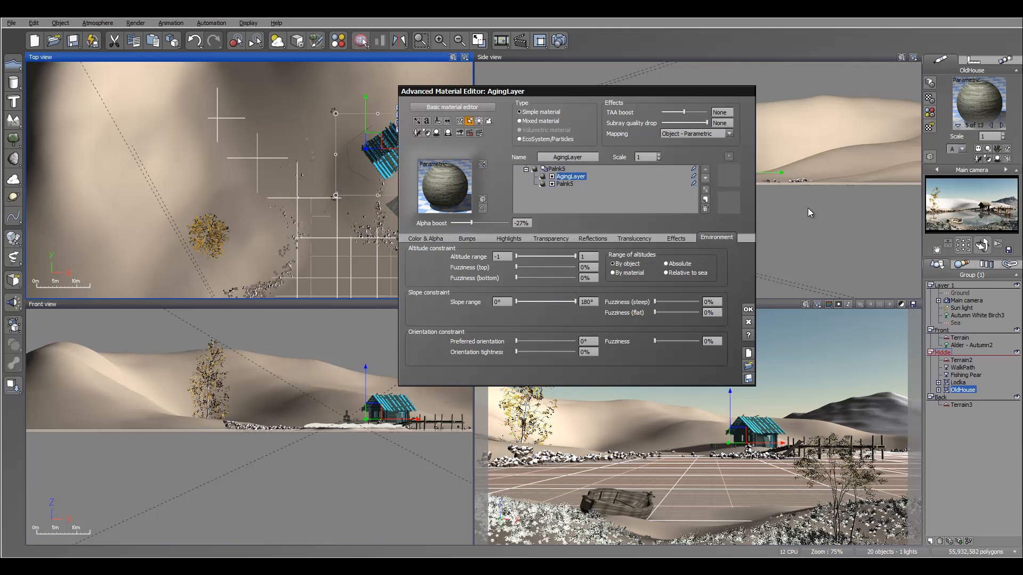
pyautogui.click(705, 199)
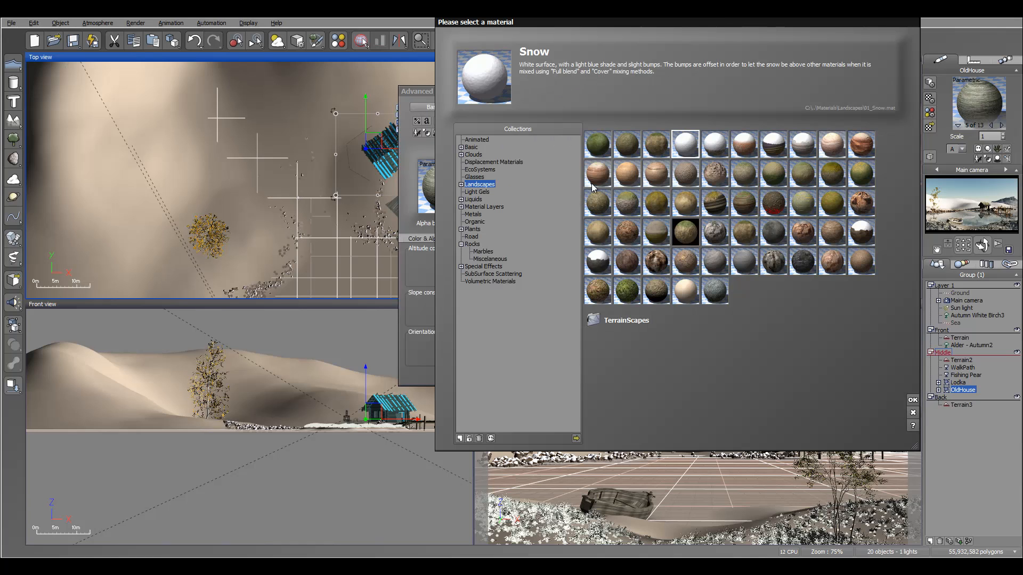
pyautogui.click(910, 400)
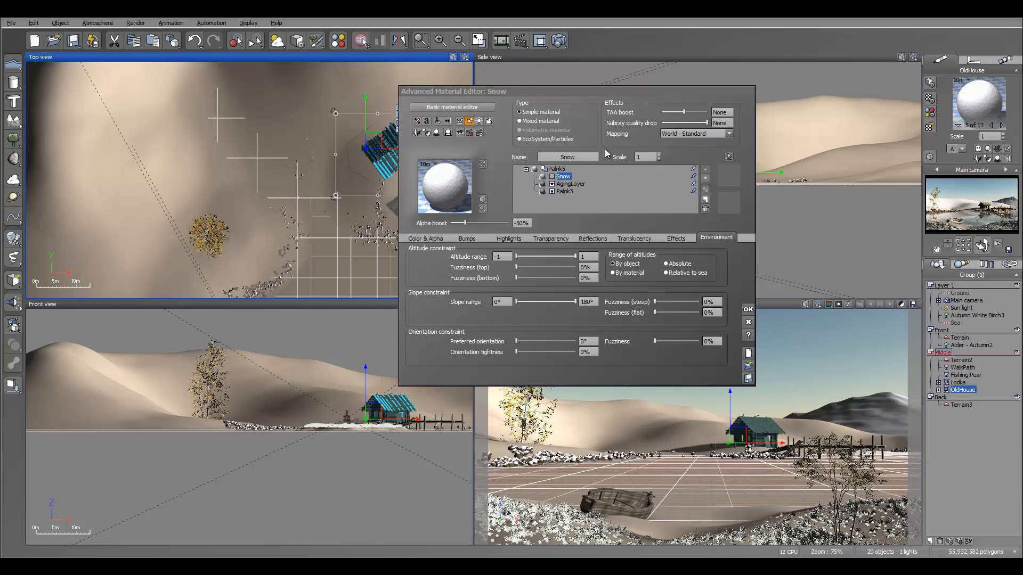
# - Set this Snow layer's scale to 0.5, alpha boost to -24% and its adding to underlying layer bumps to 100%
pyautogui.doubleClick(648, 158)
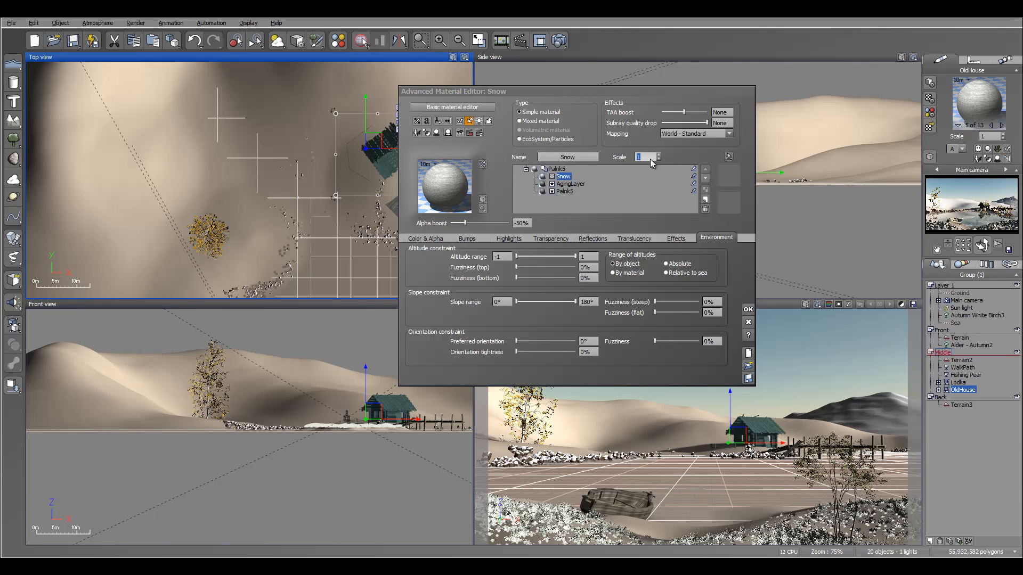
pyautogui.write('0.5')
pyautogui.doubleClick(521, 223)
pyautogui.write('0')
pyautogui.click(466, 239)
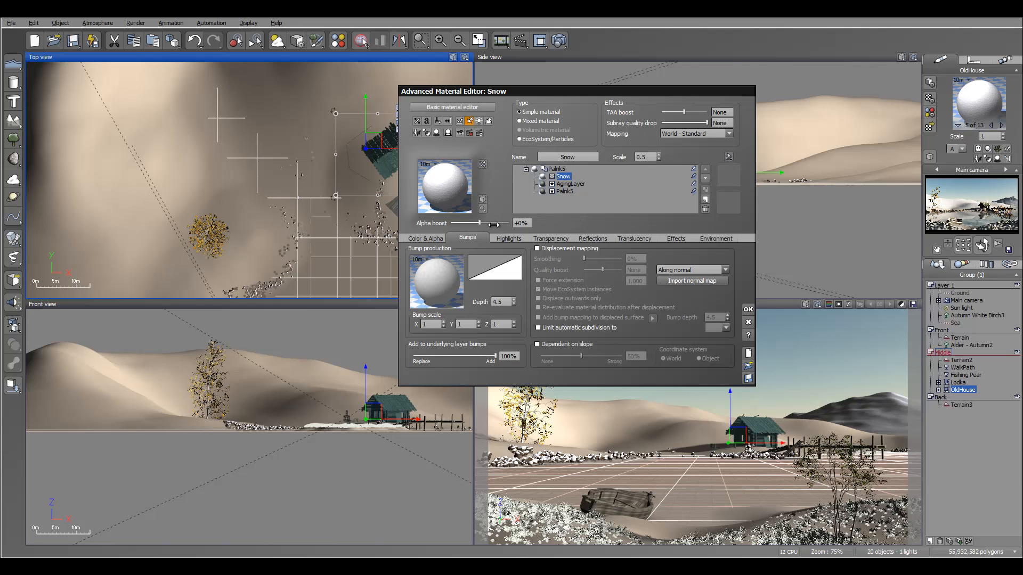
pyautogui.click(719, 237)
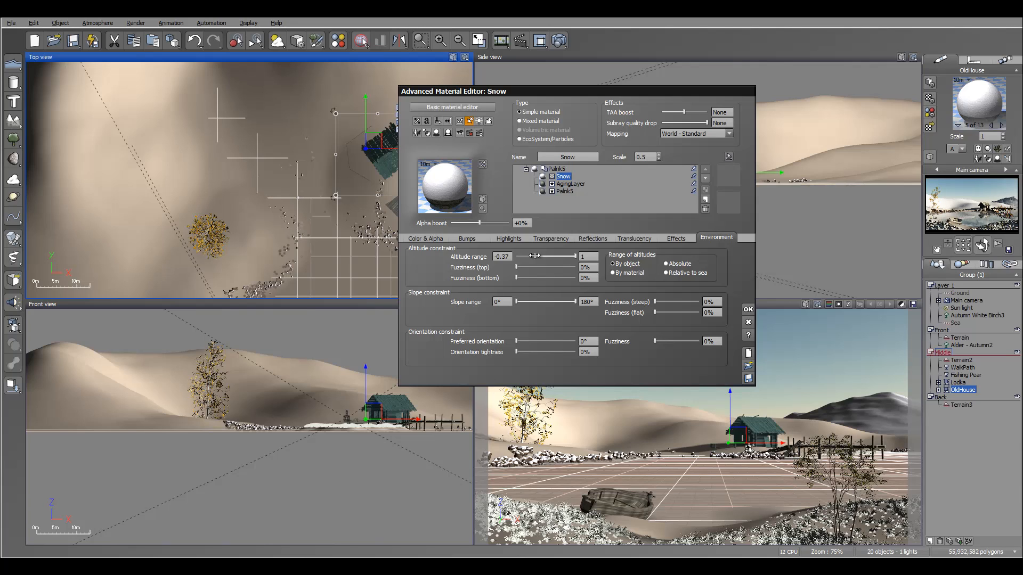
pyautogui.moveTo(479, 222); pyautogui.dragTo(474, 223)
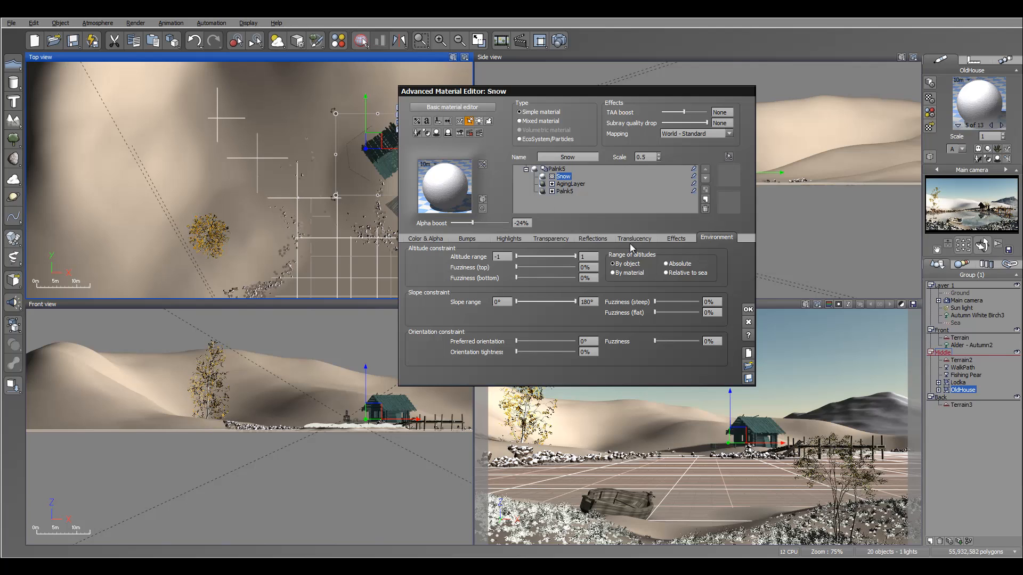
pyautogui.click(747, 310)
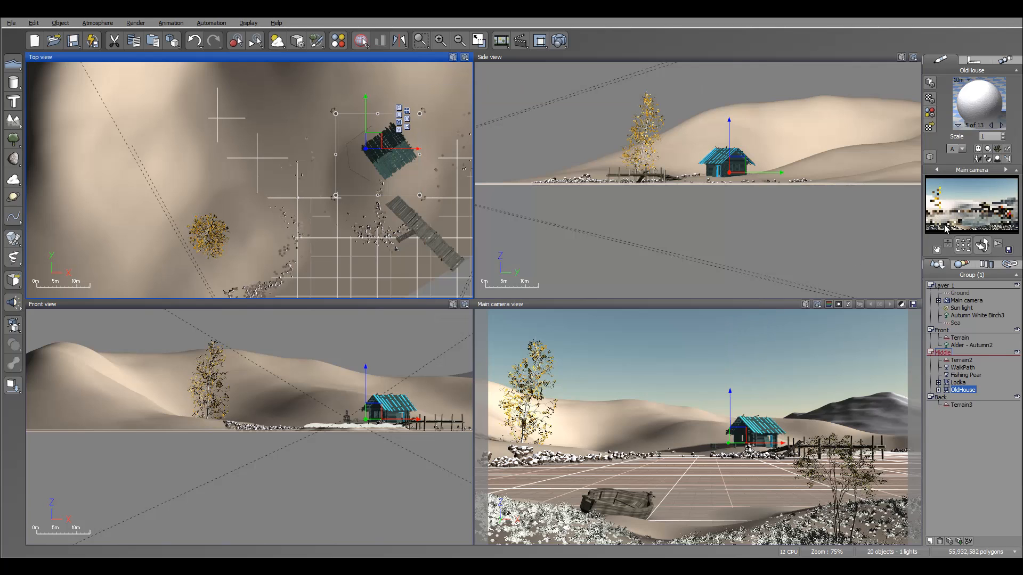
# - Add a Snow layer to the OldHouse's sixth material and set the layer's scale to 0.2
pyautogui.click(1001, 125)
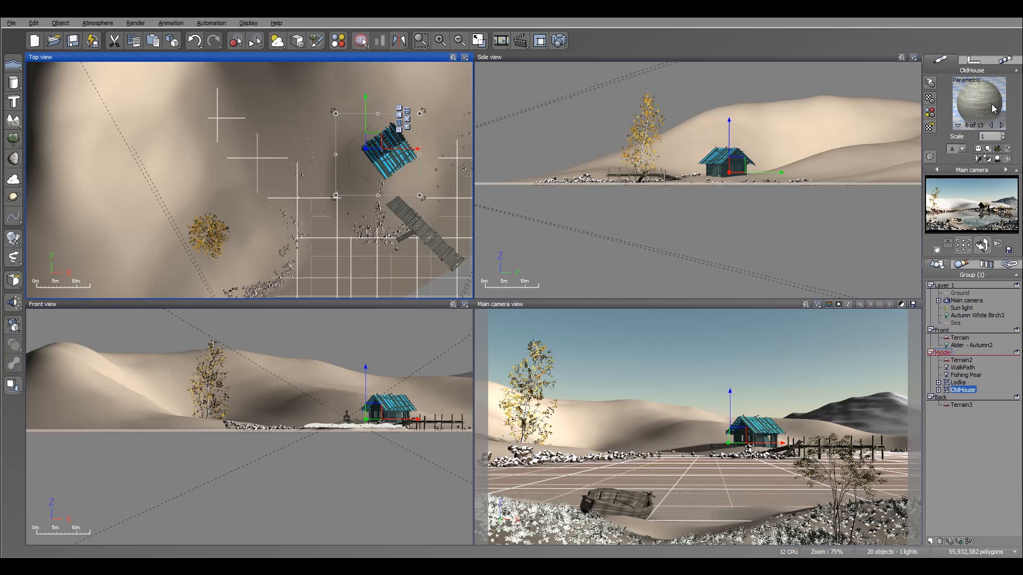
pyautogui.doubleClick(991, 105)
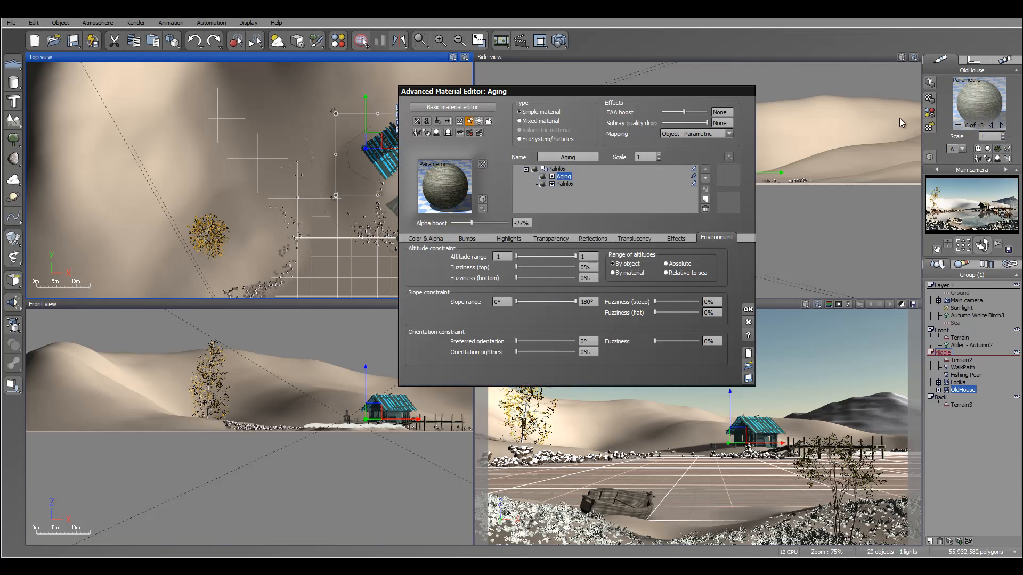
pyautogui.click(705, 199)
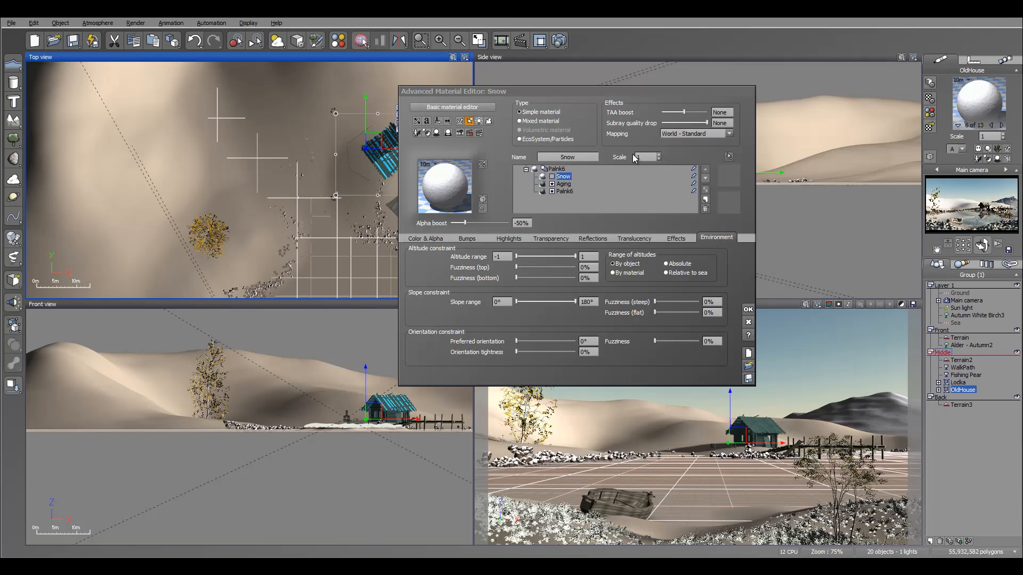
pyautogui.doubleClick(654, 156)
pyautogui.write('0')
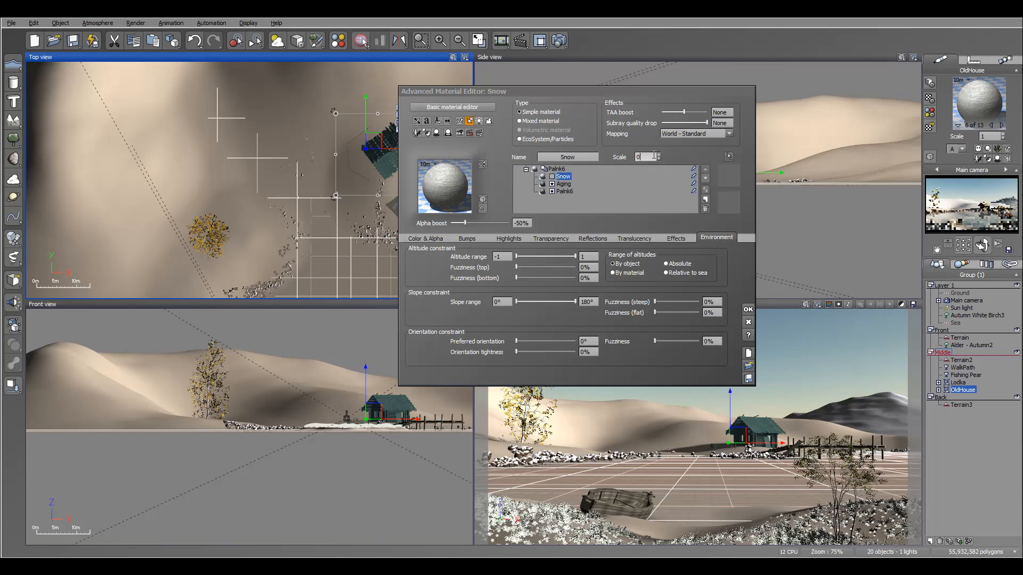
pyautogui.write('.2')
pyautogui.press('Return')
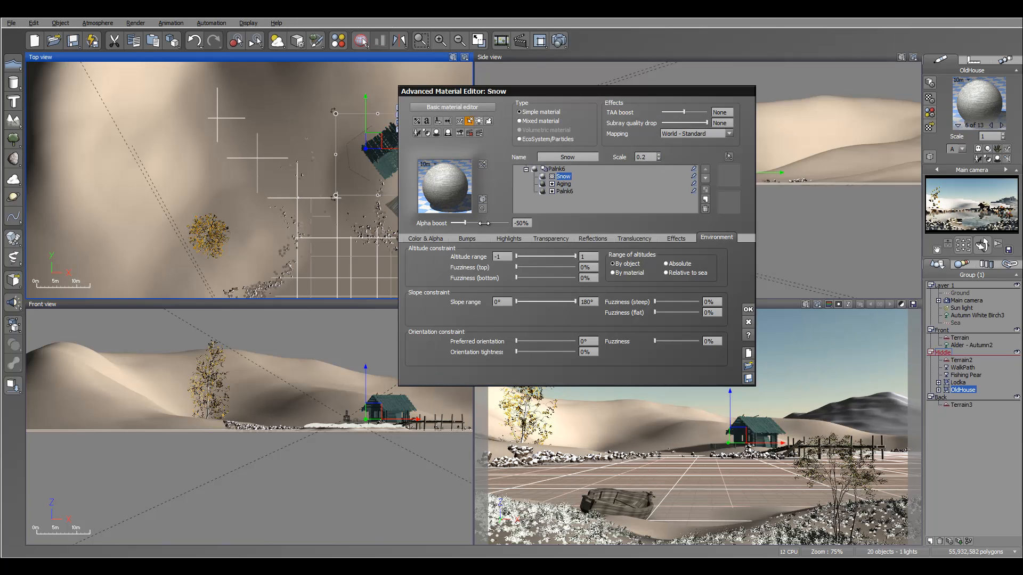
# - Set the sixth material's Snow layer to -24% alpha boost and add 100% to the underlying layer bumps
pyautogui.moveTo(484, 223); pyautogui.dragTo(484, 221)
pyautogui.click(467, 238)
pyautogui.moveTo(438, 356); pyautogui.dragTo(498, 355)
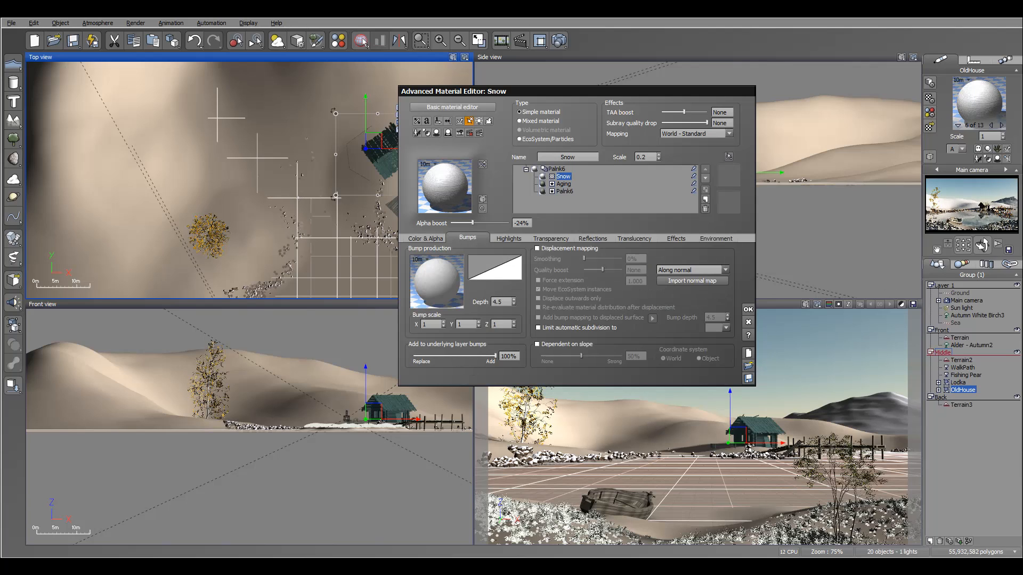
pyautogui.click(747, 310)
# - Render the main camera view to check the snow on the house roof and close the render
pyautogui.click(558, 40)
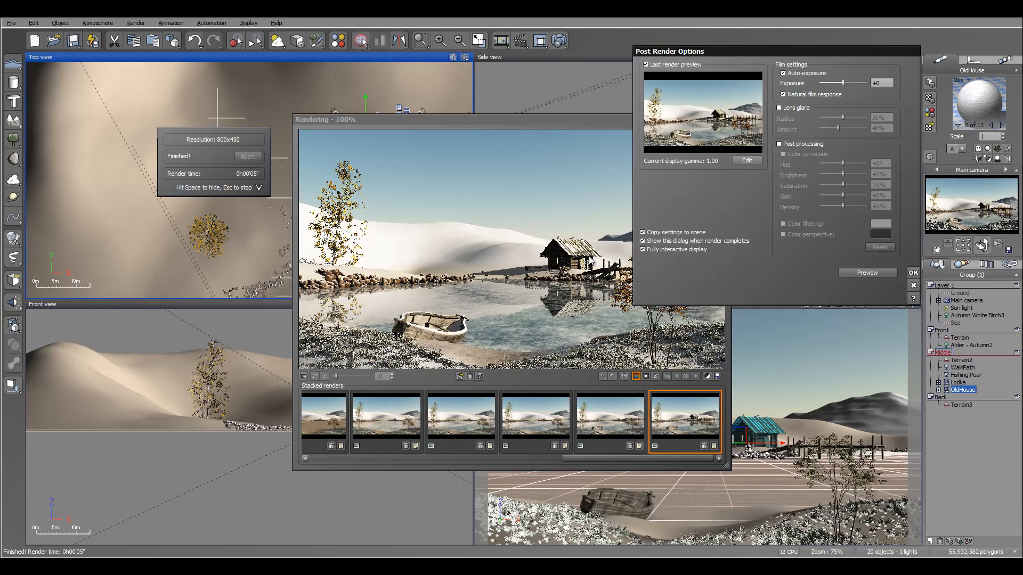
pyautogui.click(913, 273)
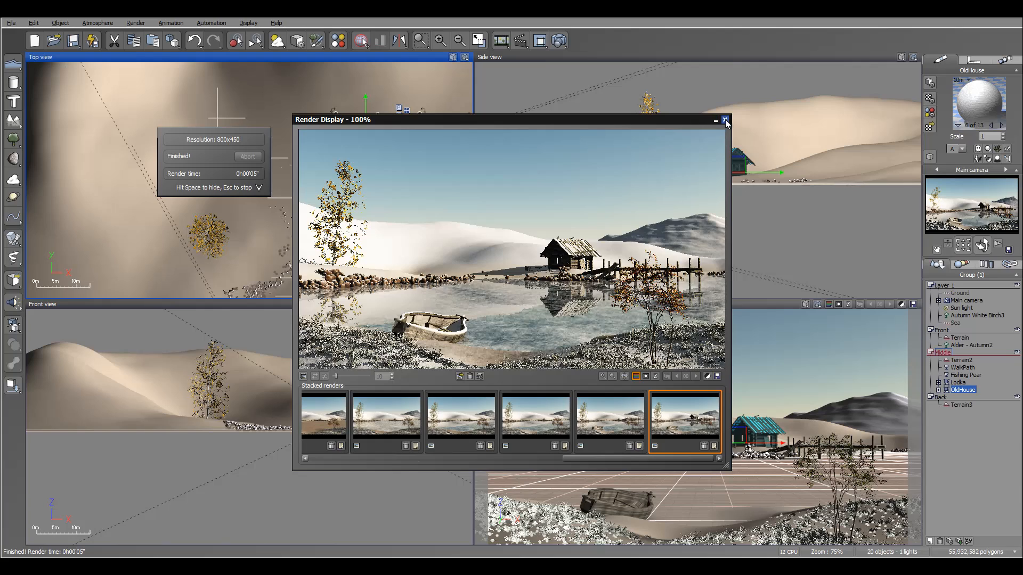
pyautogui.click(725, 120)
# - Add the Snow material as a new layer on the OldHouse's seventh material
pyautogui.click(1001, 125)
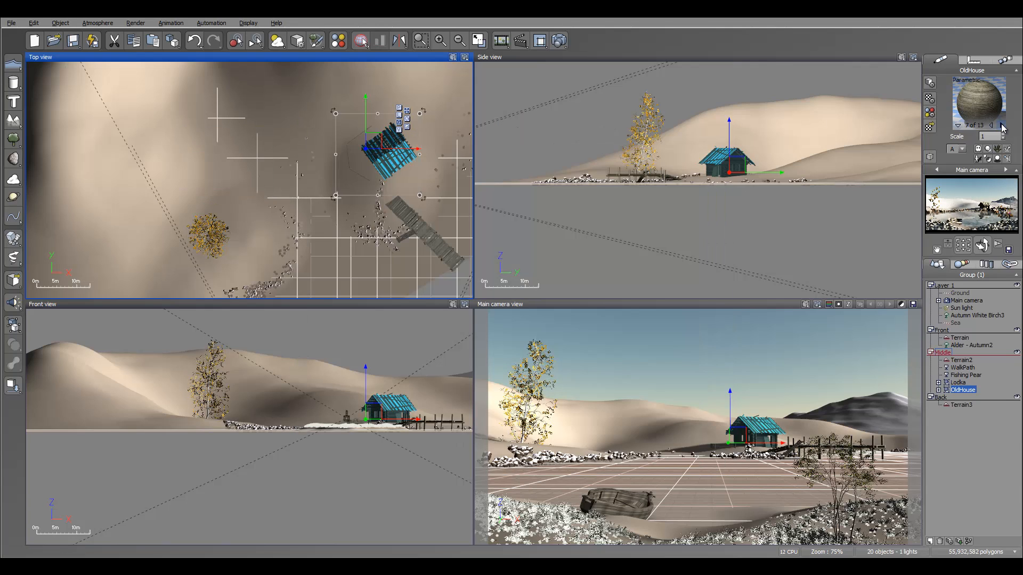
pyautogui.click(1002, 126)
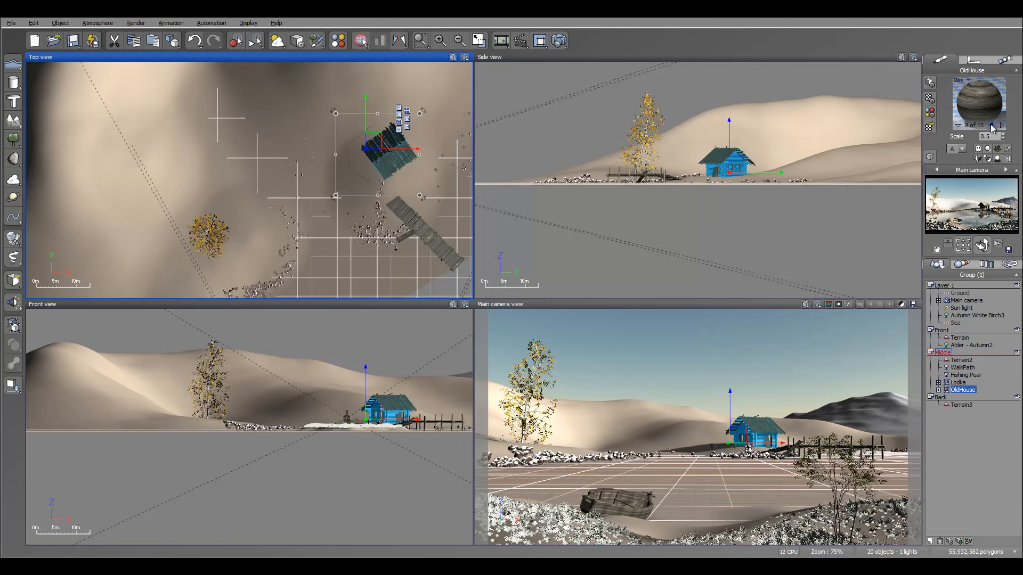
pyautogui.click(991, 126)
pyautogui.doubleClick(982, 108)
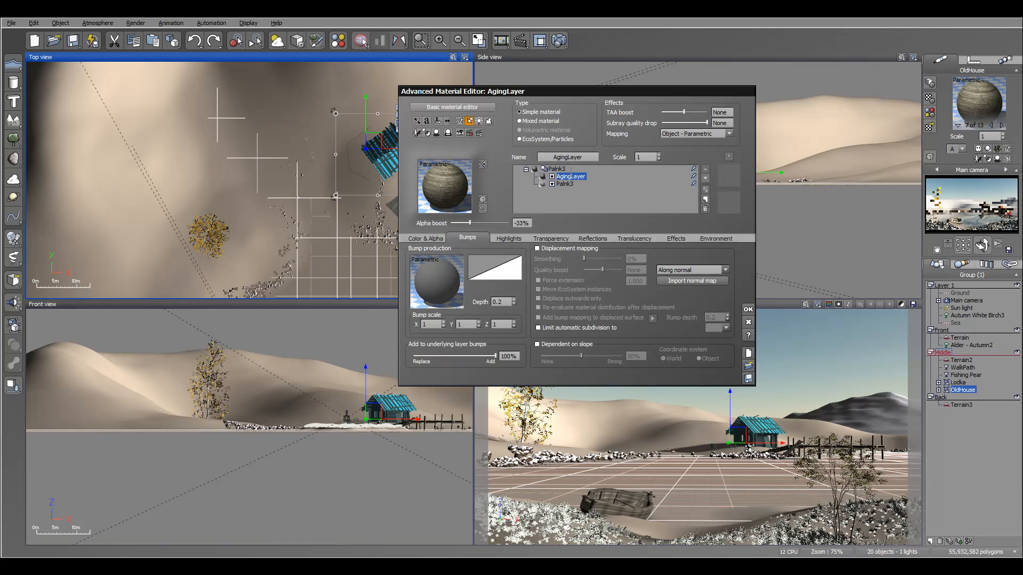
pyautogui.click(704, 200)
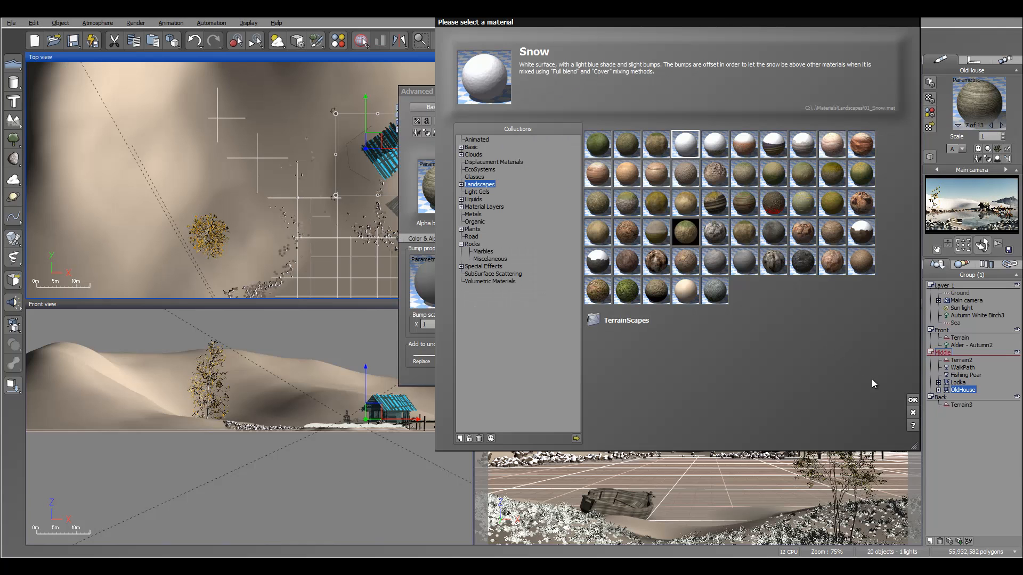
pyautogui.click(912, 401)
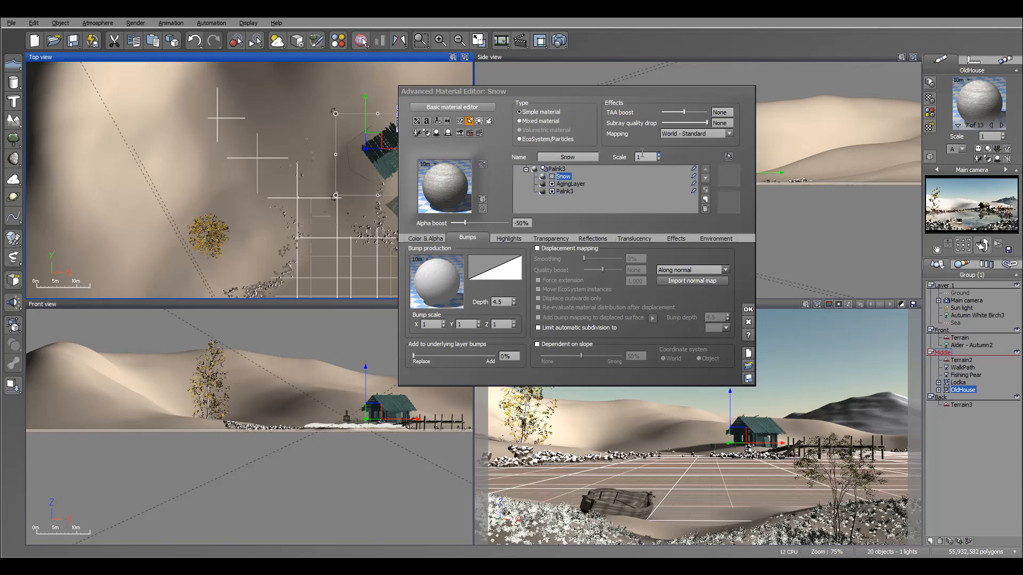
# - Set the seventh material's Snow layer to -22% alpha boost and add 100% to the underlying layer bumps
pyautogui.moveTo(464, 223); pyautogui.dragTo(481, 220)
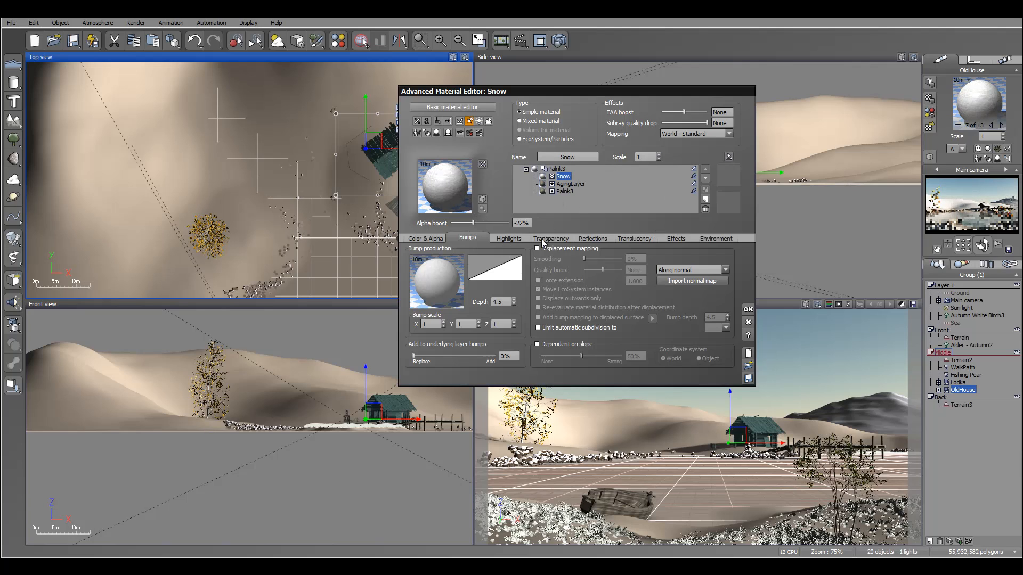
pyautogui.click(508, 241)
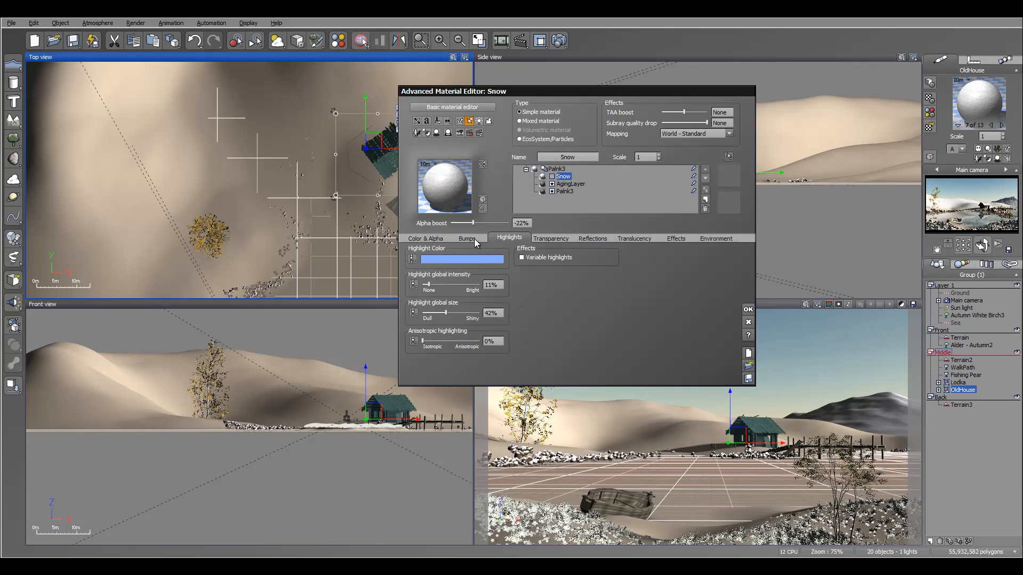
pyautogui.click(467, 239)
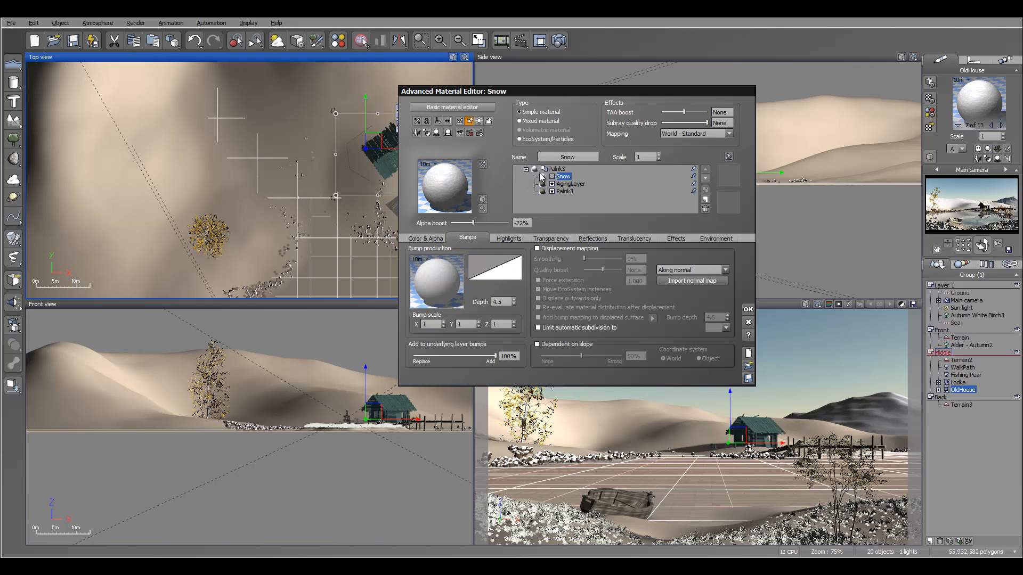
pyautogui.click(749, 310)
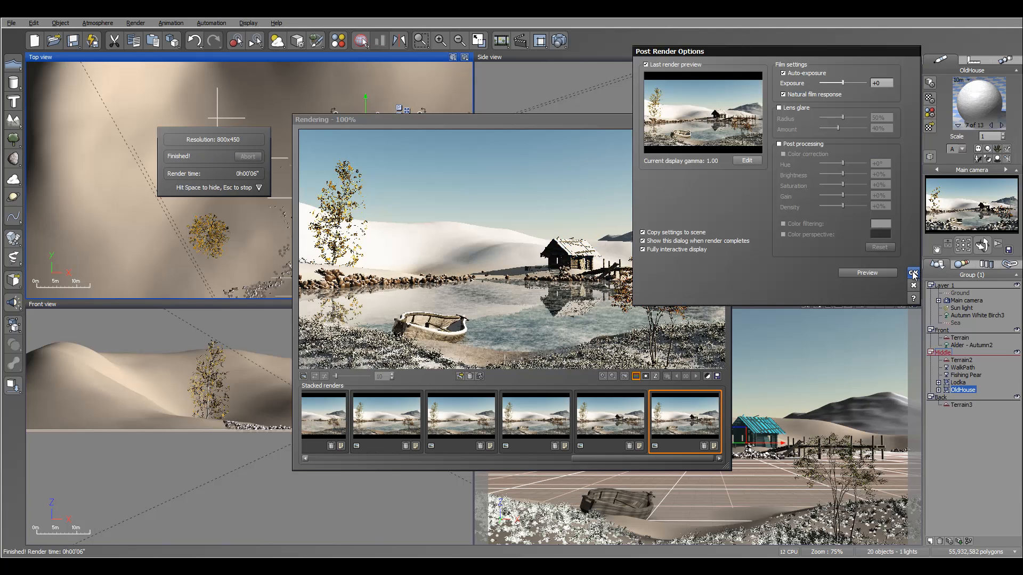
# - Render the scene again to examine the roof snow, accepting the post render options and closing the render display
pyautogui.click(913, 274)
pyautogui.click(725, 120)
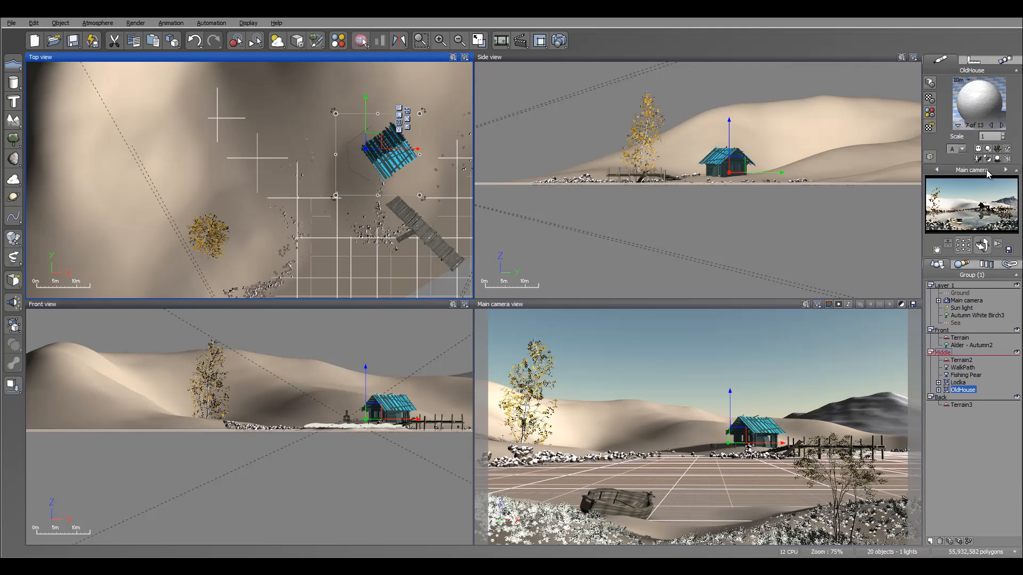
# - Add the Snow material as a new layer on the OldHouse's fourth material
pyautogui.click(991, 126)
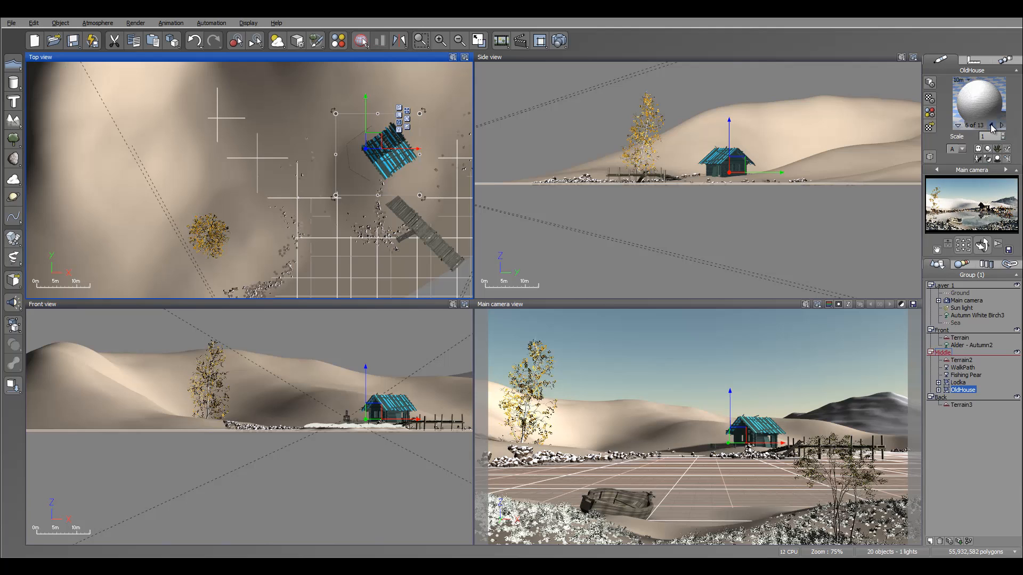
pyautogui.click(991, 125)
pyautogui.click(991, 126)
pyautogui.doubleClick(989, 81)
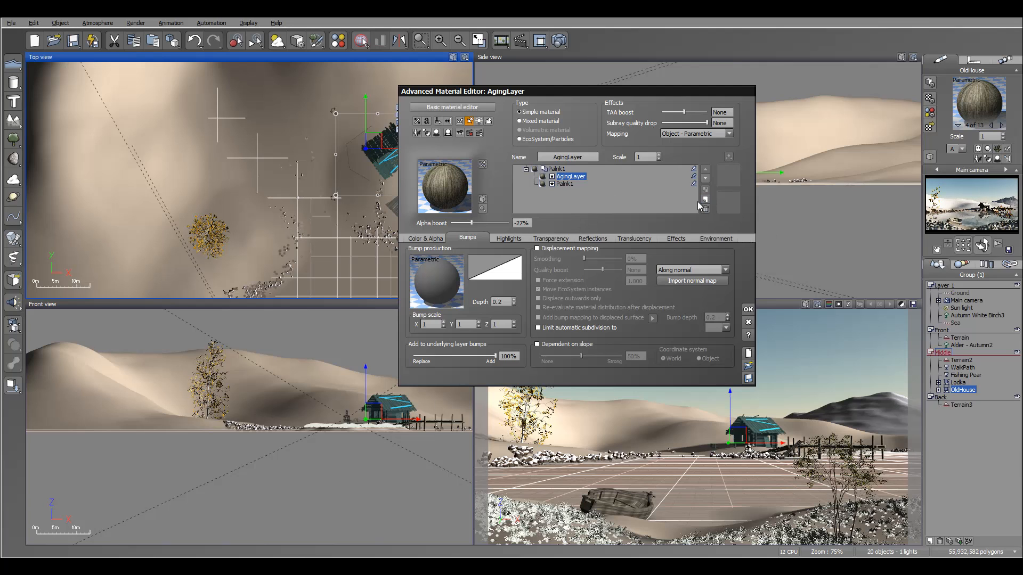
pyautogui.click(706, 199)
pyautogui.click(913, 402)
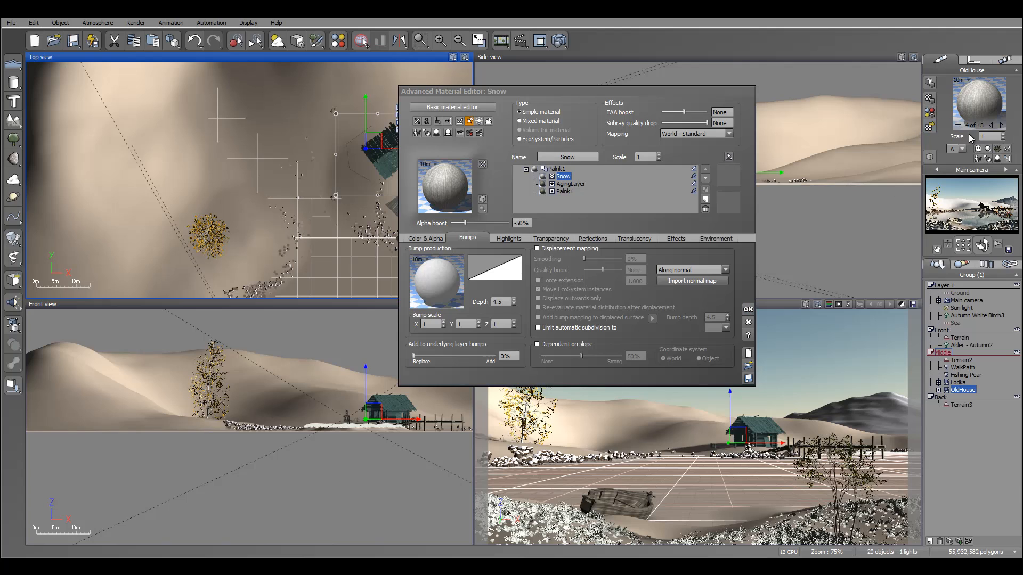
# - Add the Snow material as a new layer on the OldHouse's eighth material, WoodBrevna
pyautogui.click(1002, 125)
pyautogui.click(1002, 125)
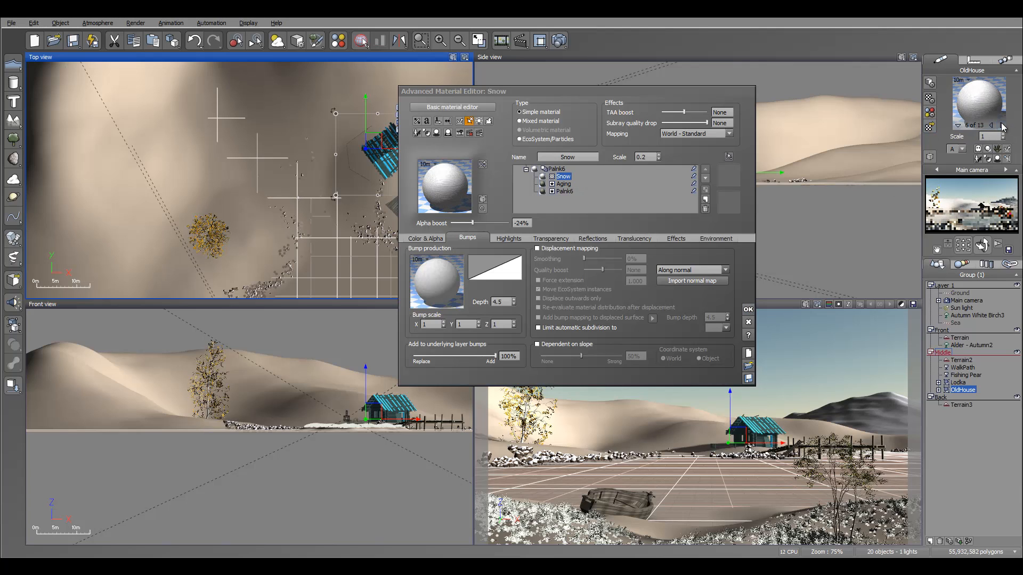
pyautogui.click(1002, 125)
pyautogui.click(1002, 126)
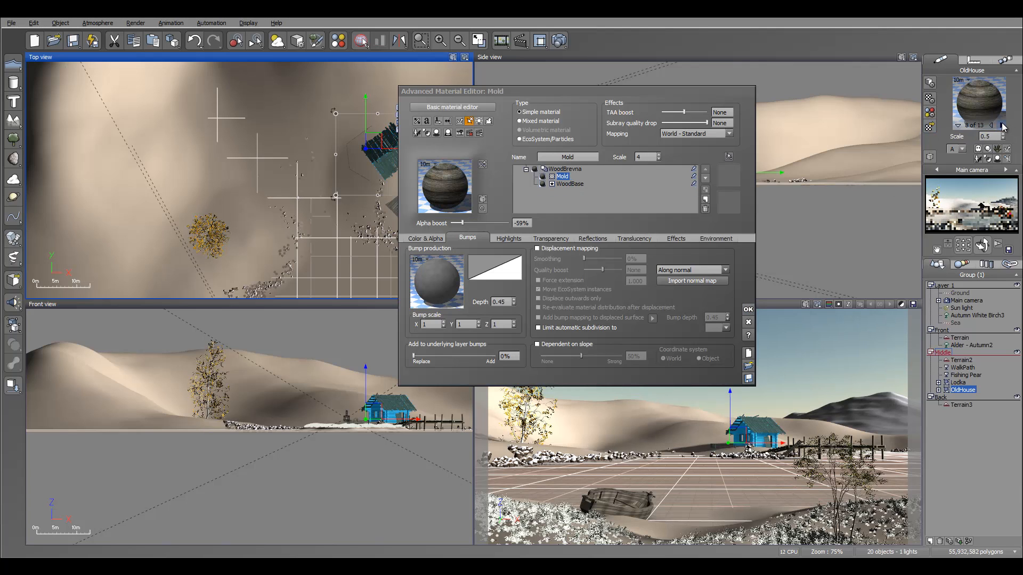
pyautogui.click(707, 201)
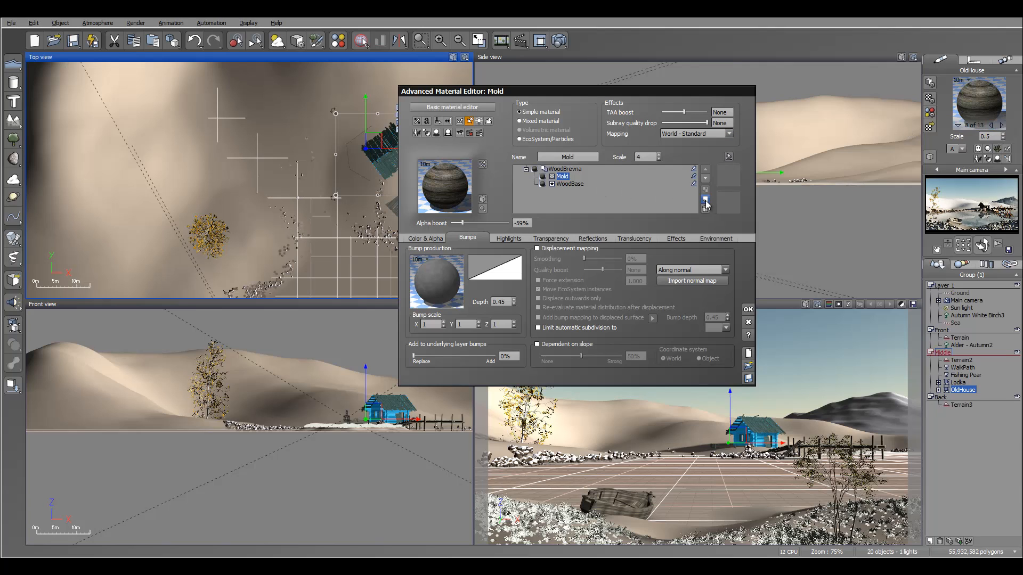
pyautogui.click(911, 401)
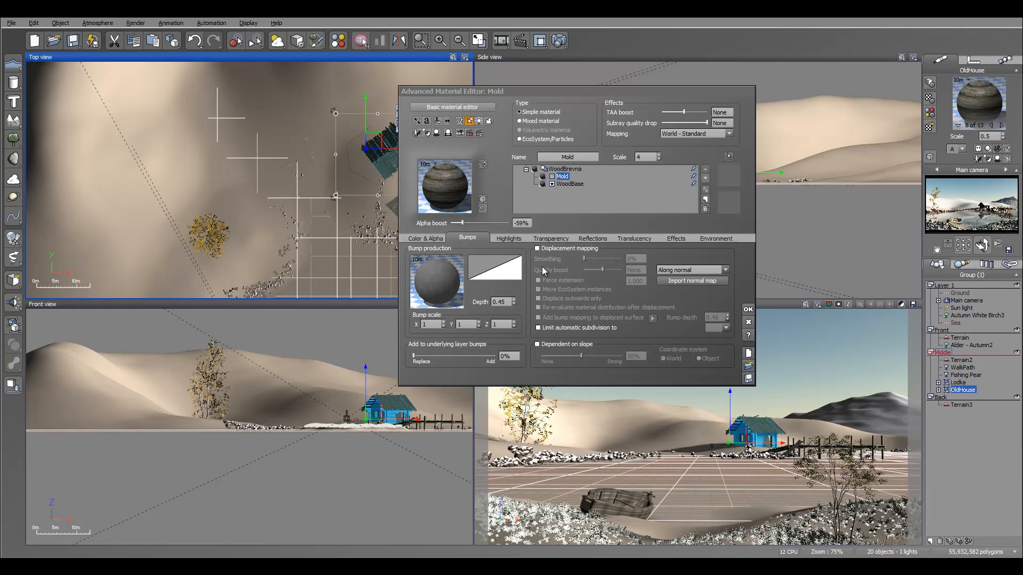
# - Set WoodBrevna's Snow layer to Object - Standard mapping, 100% added bumps, a 0–78° slope range, 33% steep fuzziness and -6% alpha boost
pyautogui.click(701, 132)
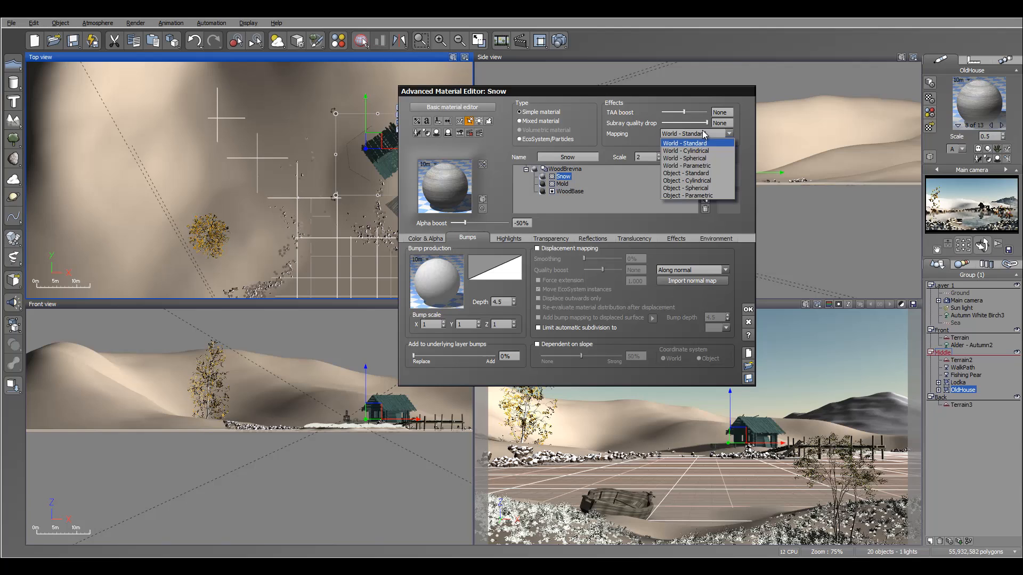
pyautogui.click(712, 174)
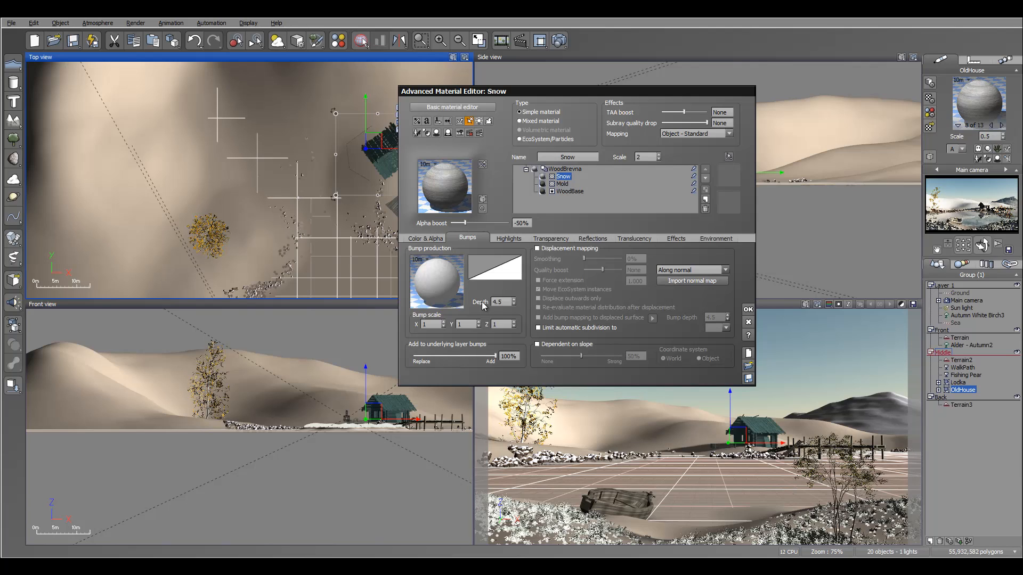
pyautogui.click(710, 238)
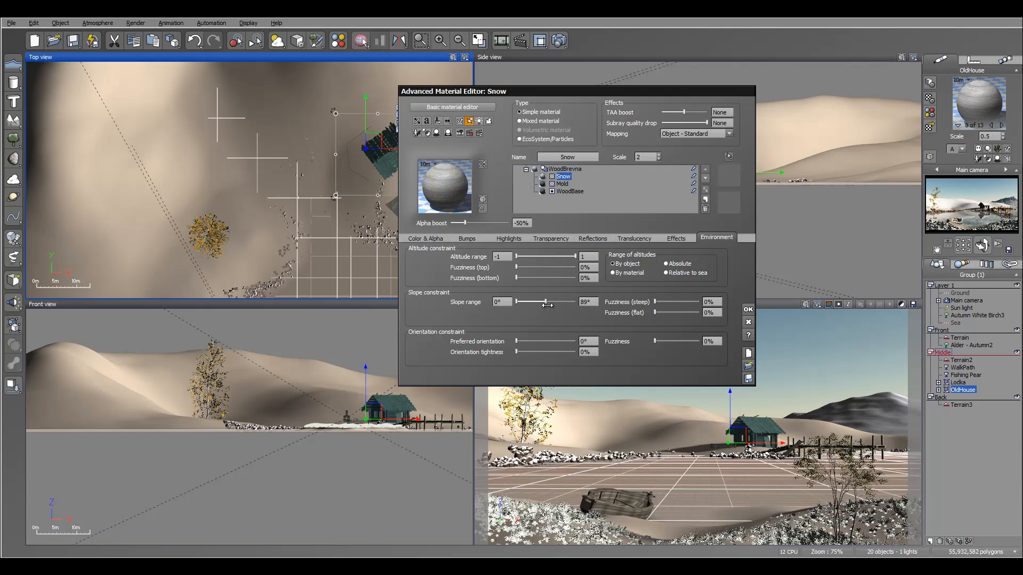
pyautogui.moveTo(547, 304); pyautogui.dragTo(542, 302)
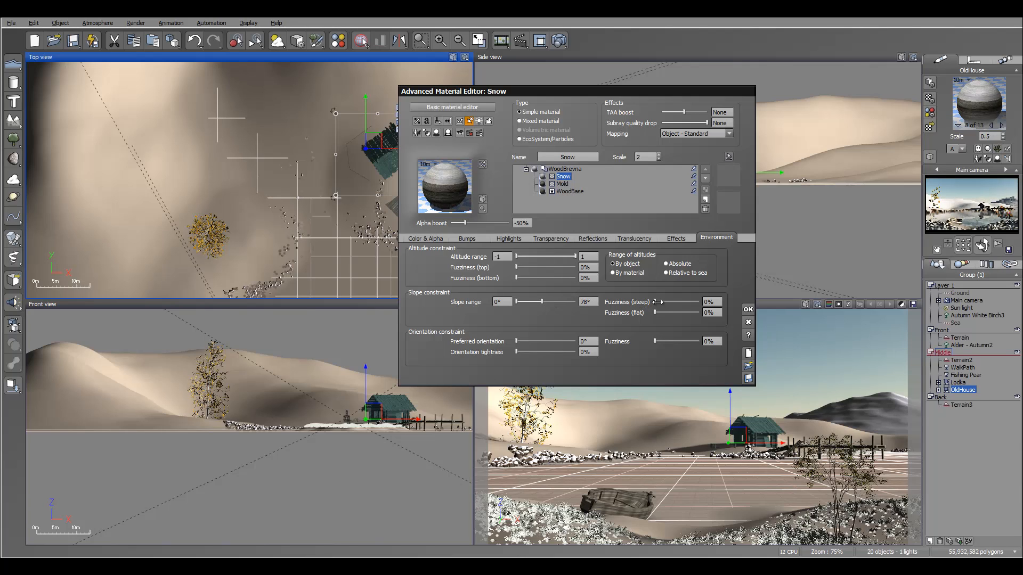
pyautogui.moveTo(657, 302); pyautogui.dragTo(669, 303)
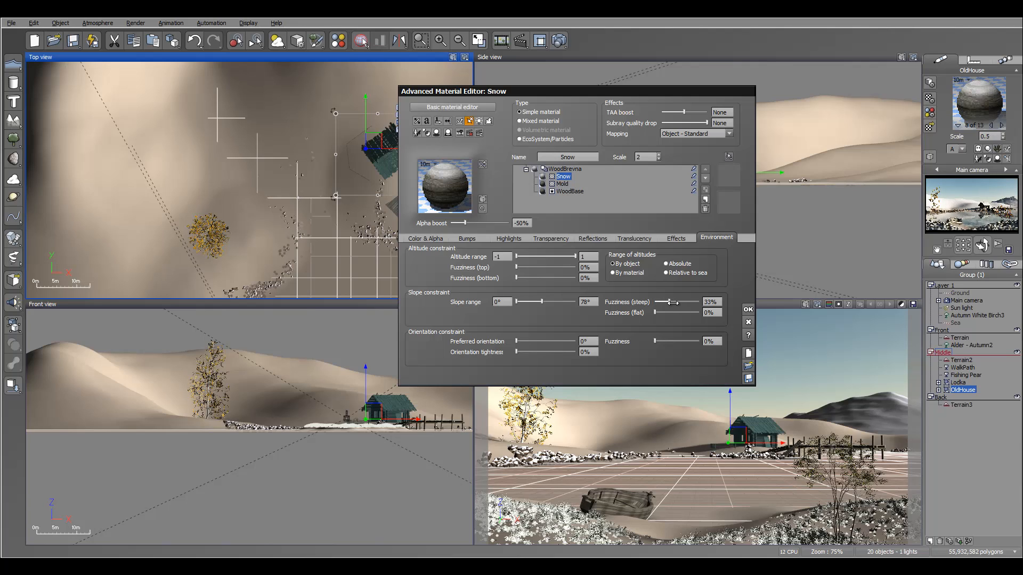
pyautogui.moveTo(465, 222); pyautogui.dragTo(480, 223)
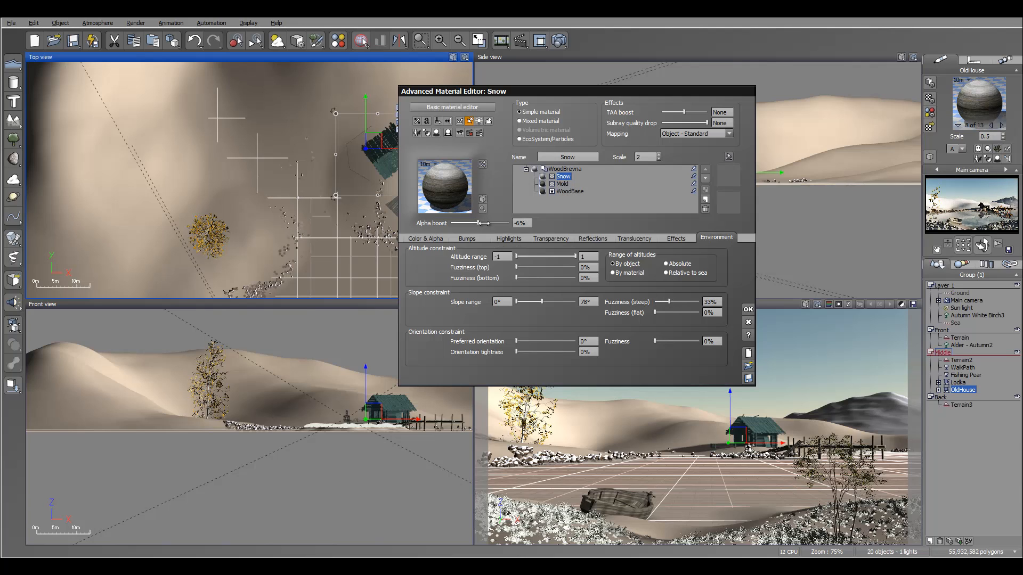
pyautogui.click(750, 307)
# - Render the scene to examine the snow on the house logs, accepting the post render options and closing the render display
pyautogui.click(561, 42)
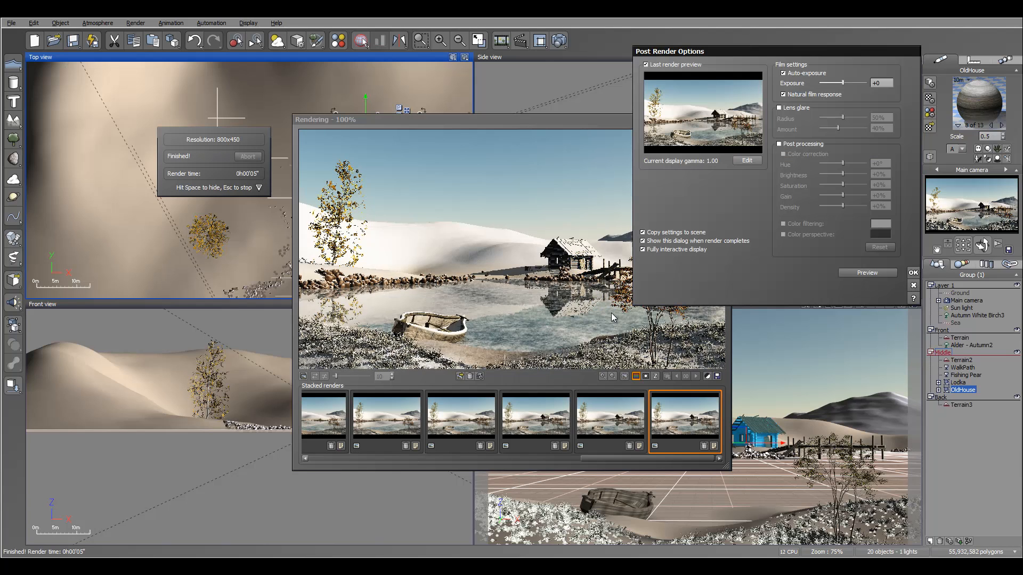
pyautogui.click(913, 274)
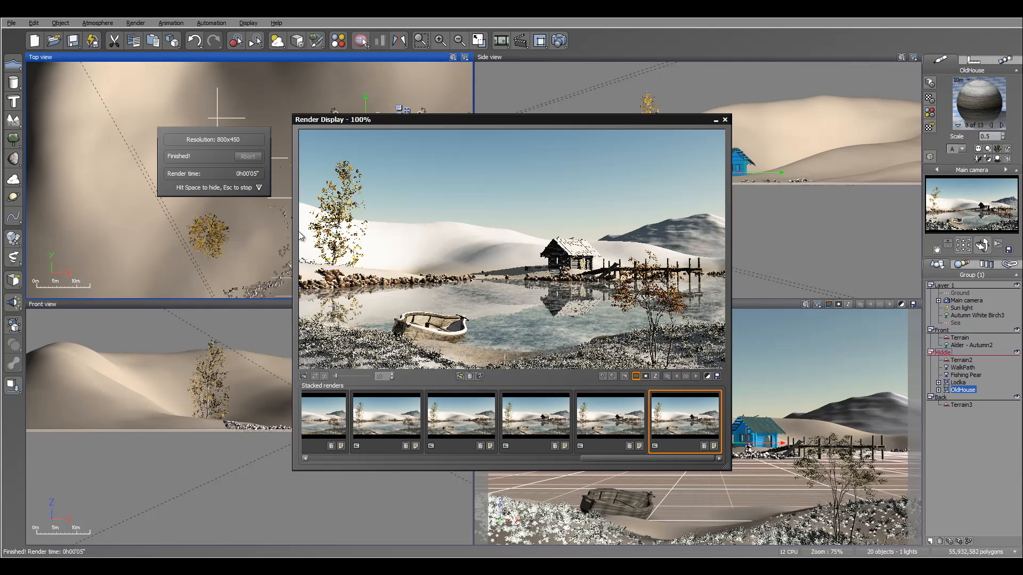
pyautogui.click(724, 120)
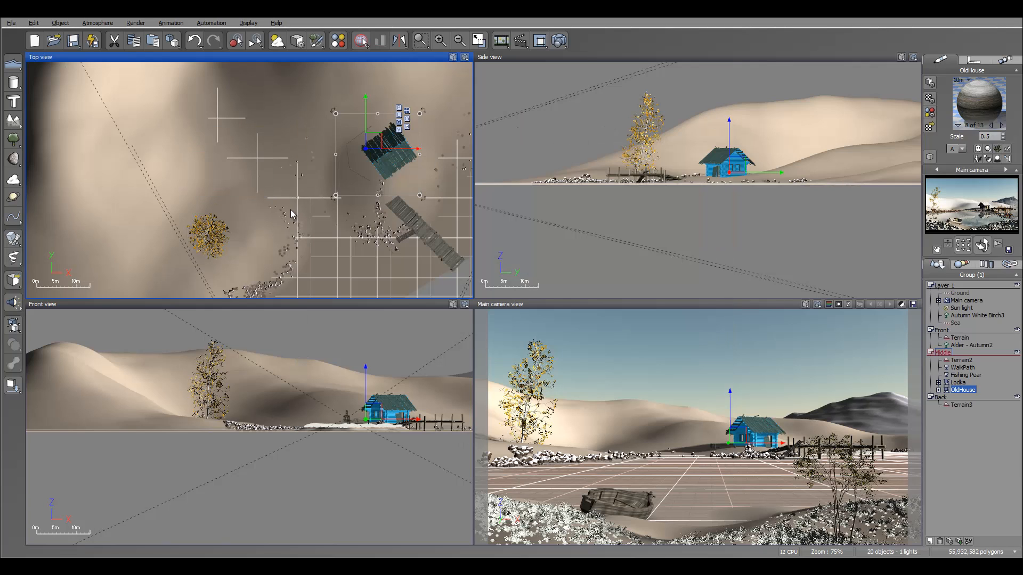
# - Add a Frosted White Brich tree from the Trees collection and place it on the stony shore in front of the autumn birch
pyautogui.click(13, 140)
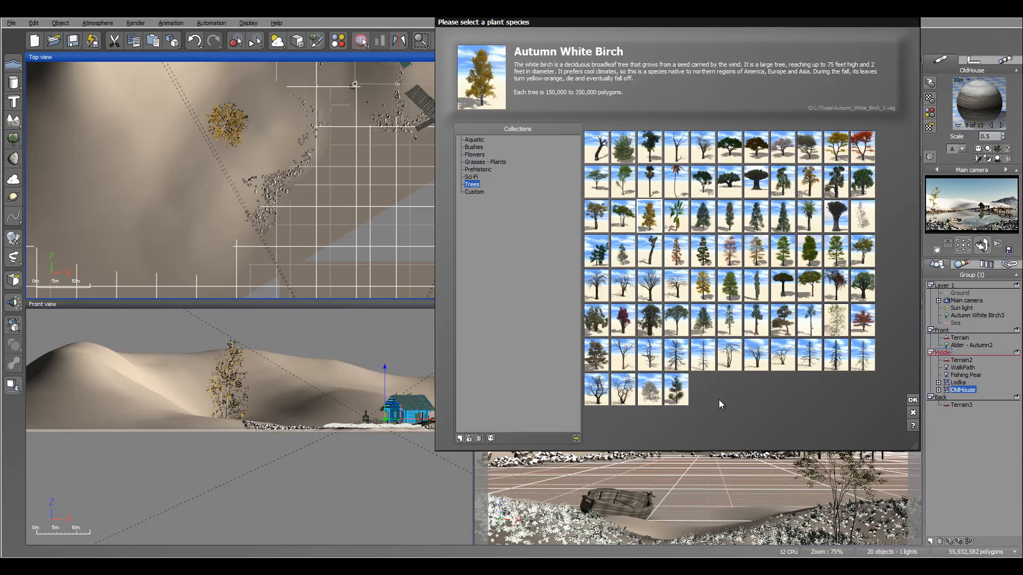
pyautogui.click(862, 215)
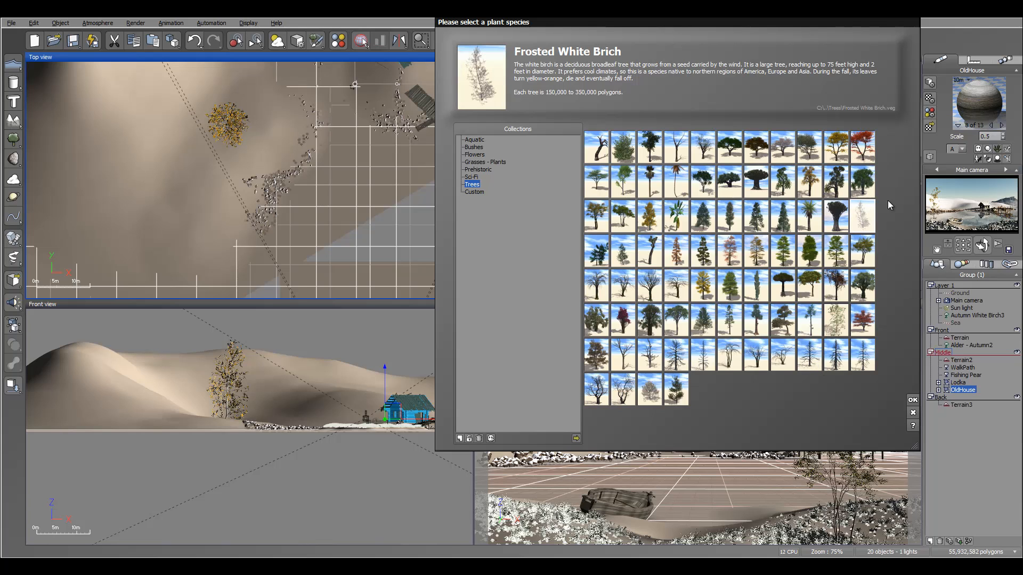
pyautogui.click(913, 400)
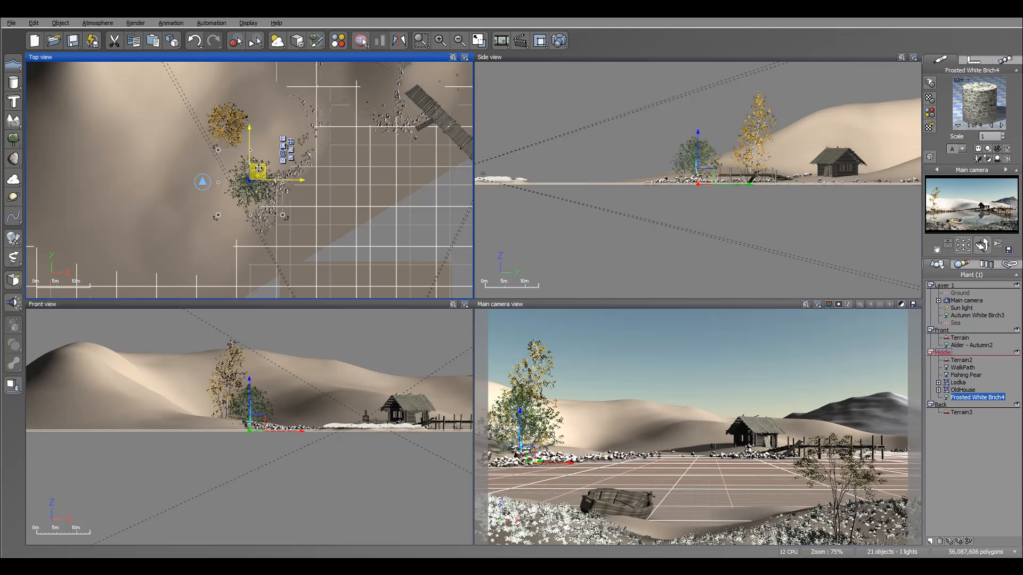
pyautogui.moveTo(251, 163); pyautogui.dragTo(239, 143)
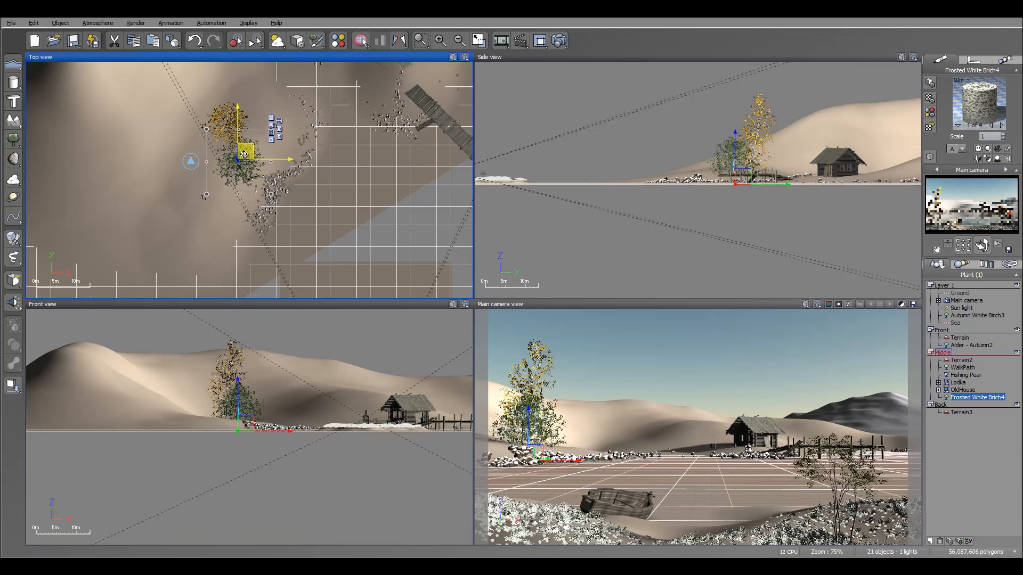
pyautogui.moveTo(730, 174); pyautogui.dragTo(730, 180)
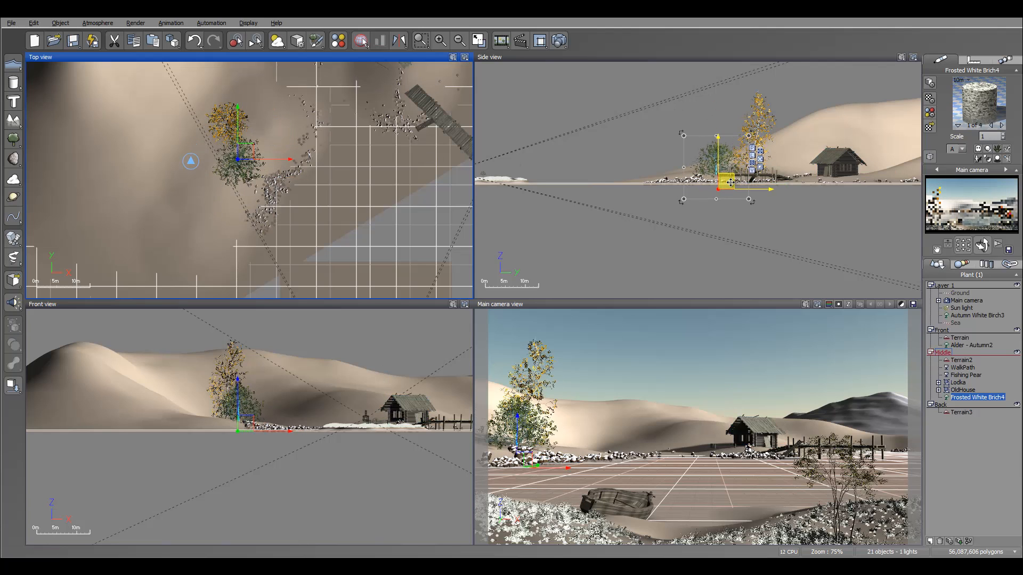
pyautogui.moveTo(245, 154); pyautogui.dragTo(252, 193)
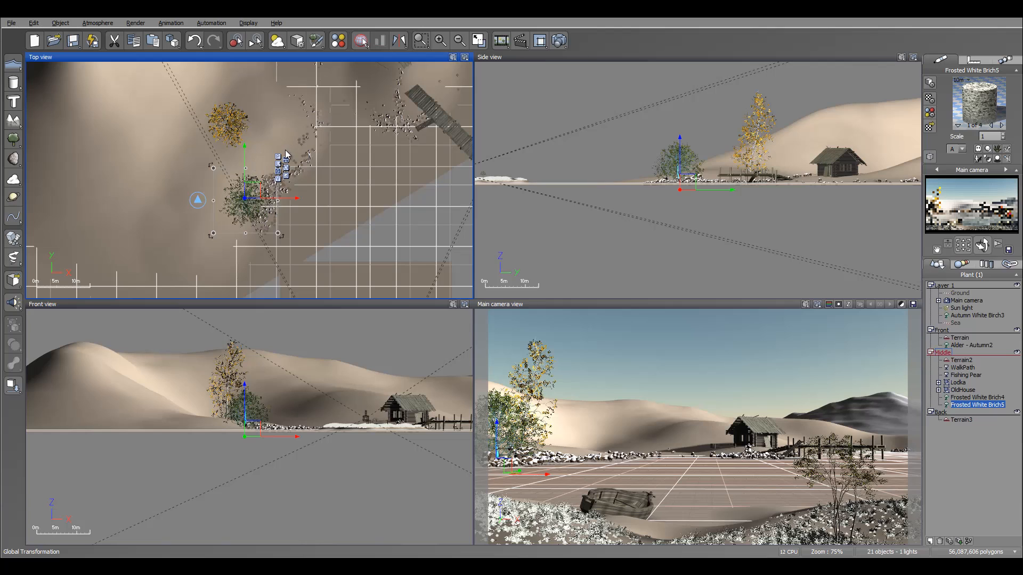
# - Add two more frosted birches beside the first on the stony shore and scale the second one down
pyautogui.moveTo(254, 173); pyautogui.dragTo(234, 165)
pyautogui.hotkey('ctrl', 'd')
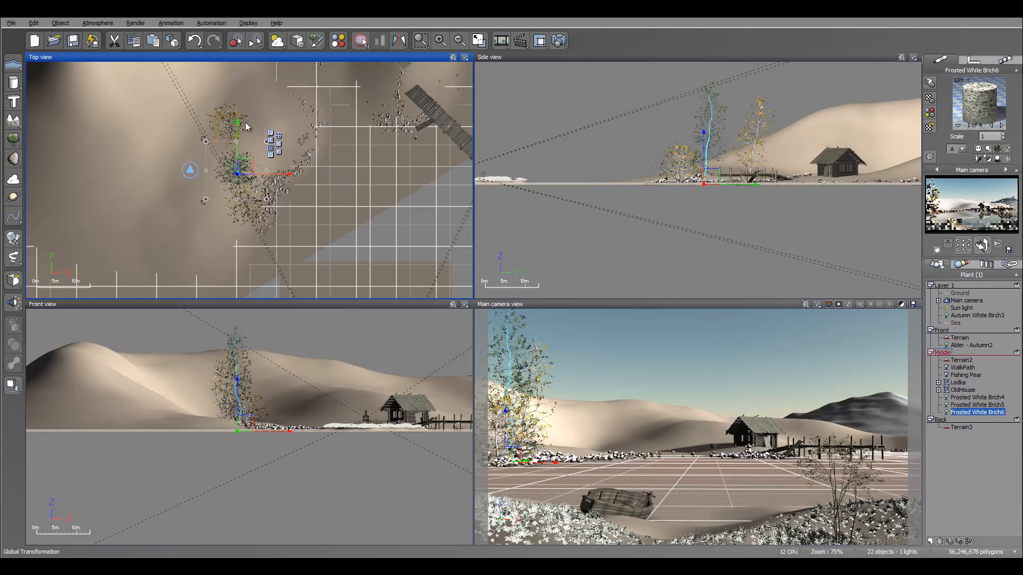
pyautogui.moveTo(246, 166); pyautogui.dragTo(275, 153)
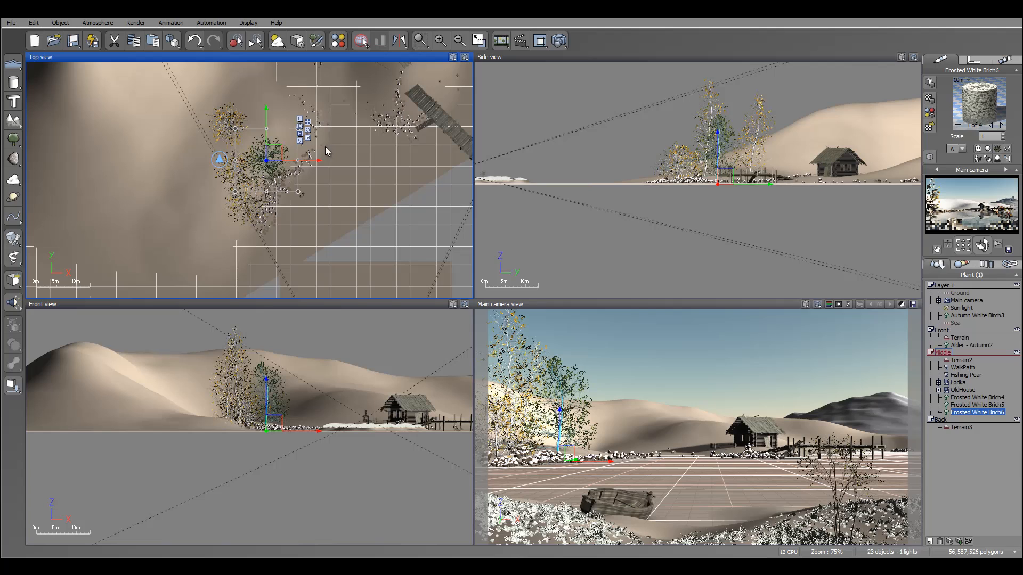
pyautogui.click(752, 109)
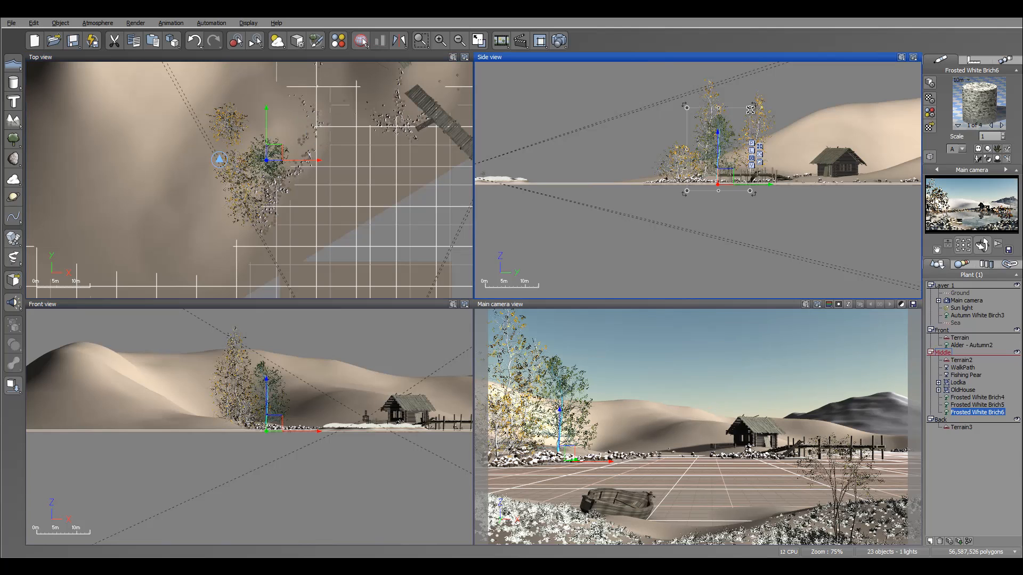
pyautogui.moveTo(750, 109); pyautogui.dragTo(728, 134)
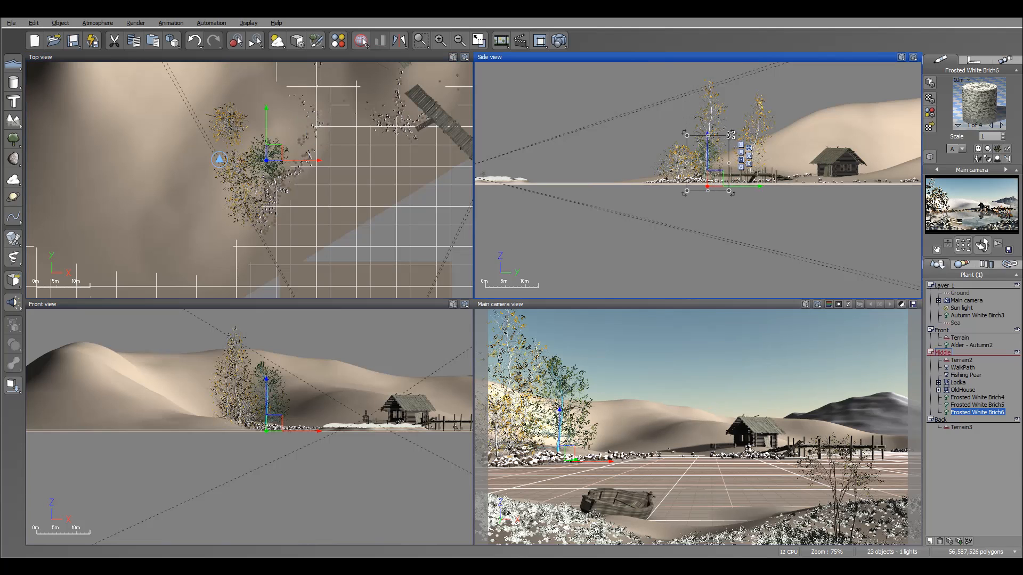
# - Add two further frosted birches, one inside the shore group and one up the slope behind the autumn birch
pyautogui.click(16, 141)
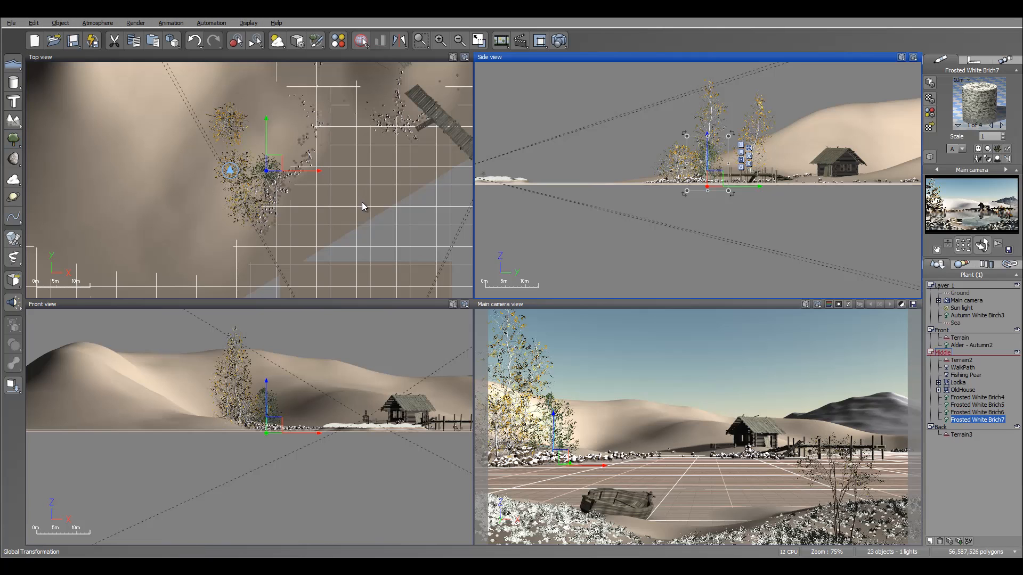
pyautogui.moveTo(263, 177); pyautogui.dragTo(261, 150)
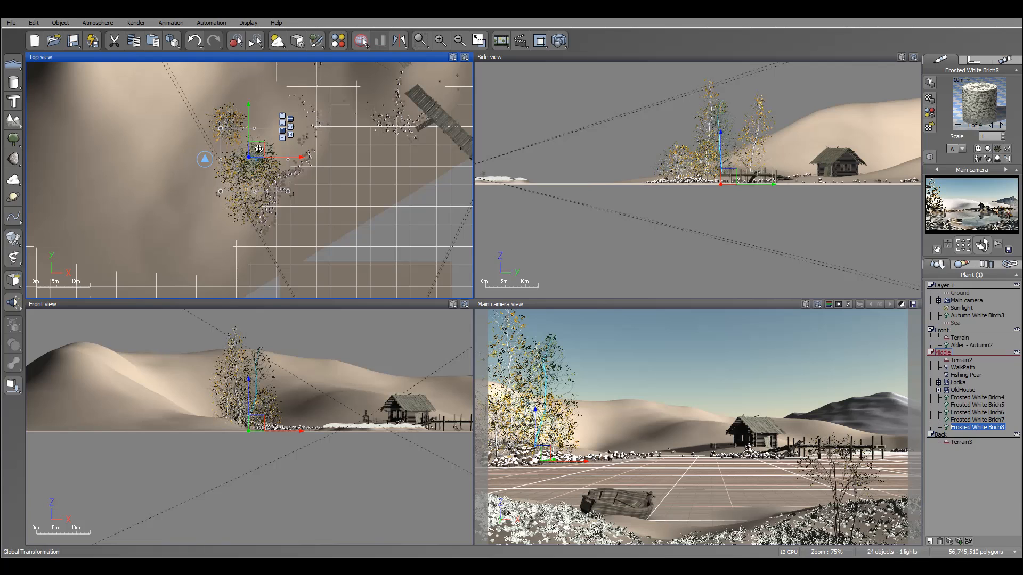
pyautogui.moveTo(212, 102); pyautogui.dragTo(201, 99)
# - Add a small scaled-down frosted birch at the edge of the shore group facing the pier
pyautogui.click(14, 139)
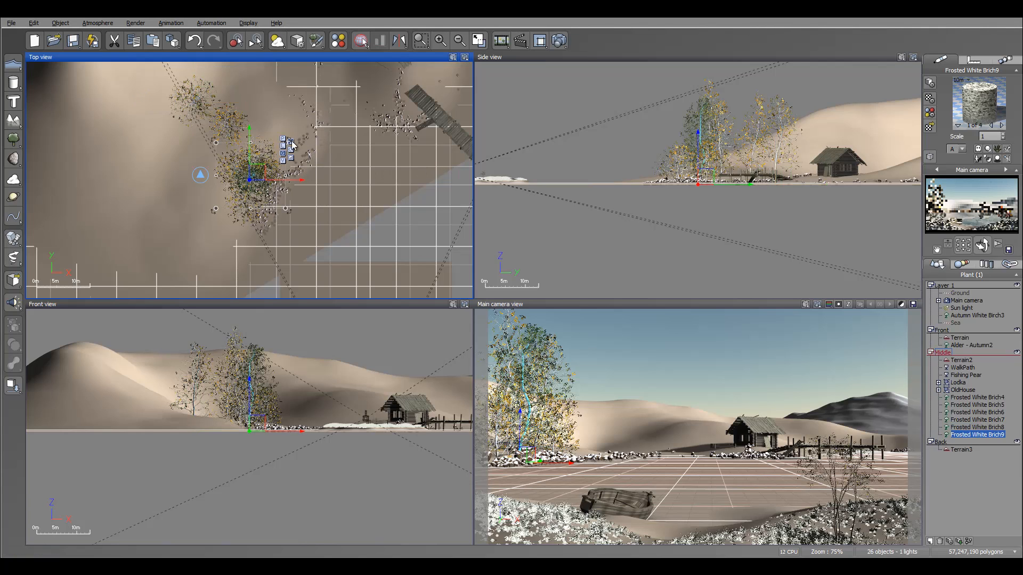
pyautogui.moveTo(282, 159); pyautogui.dragTo(323, 133)
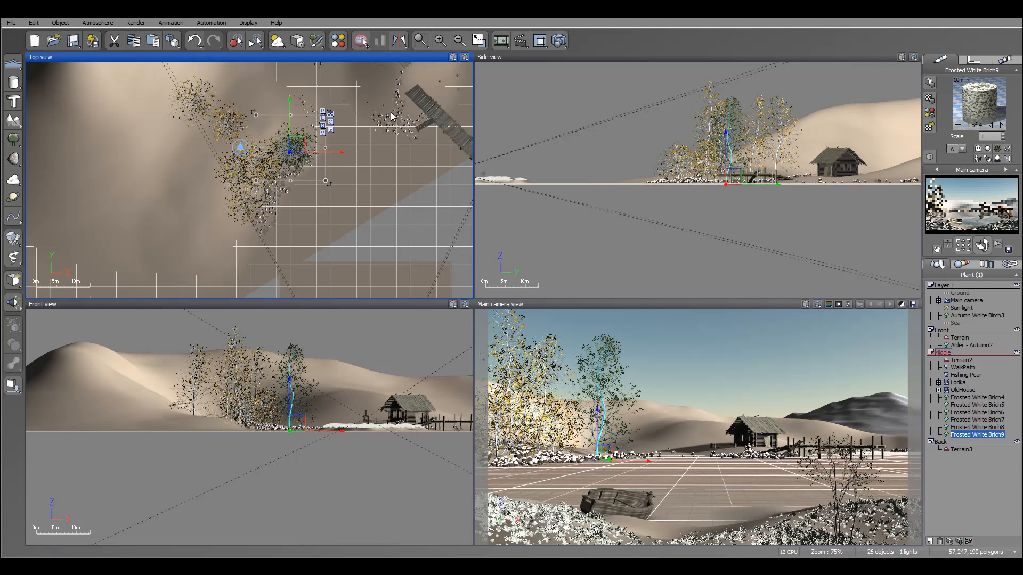
pyautogui.click(729, 137)
pyautogui.moveTo(765, 90); pyautogui.dragTo(739, 128)
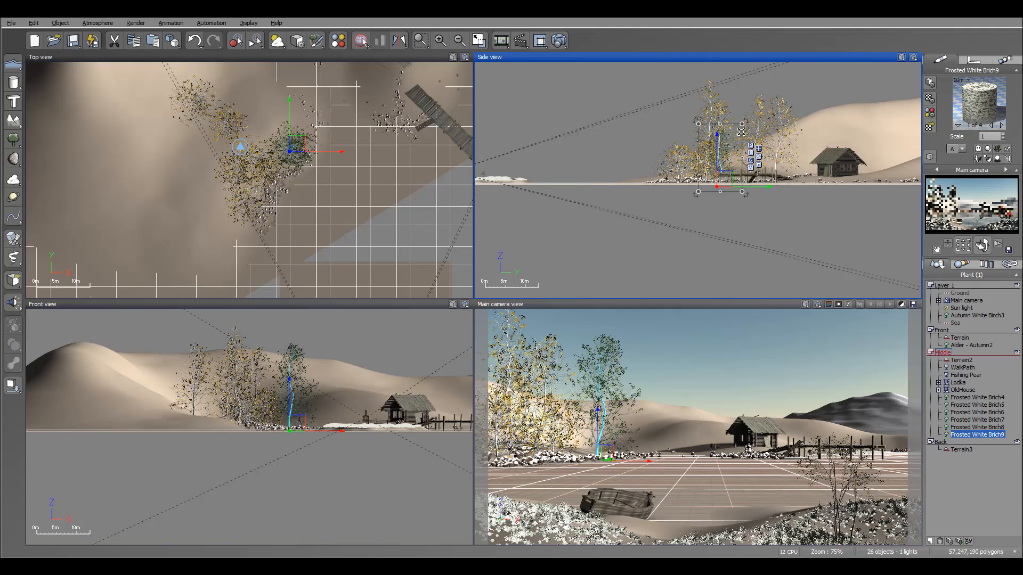
pyautogui.moveTo(298, 157); pyautogui.dragTo(287, 156)
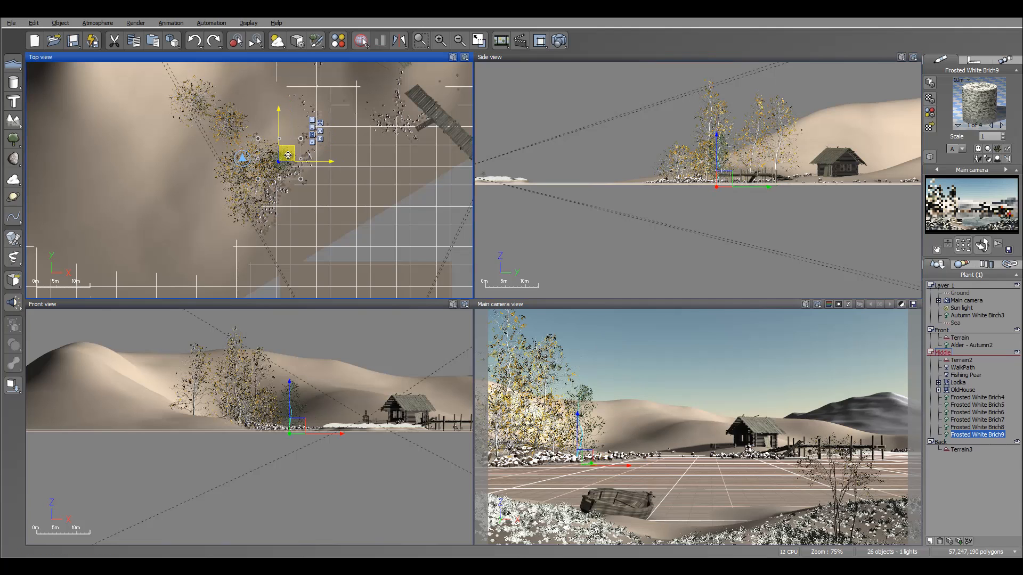
# - Place a frosted birch on the ground beyond the old house and another between it and the shore birch group
pyautogui.moveTo(362, 137); pyautogui.dragTo(340, 235, button='right')
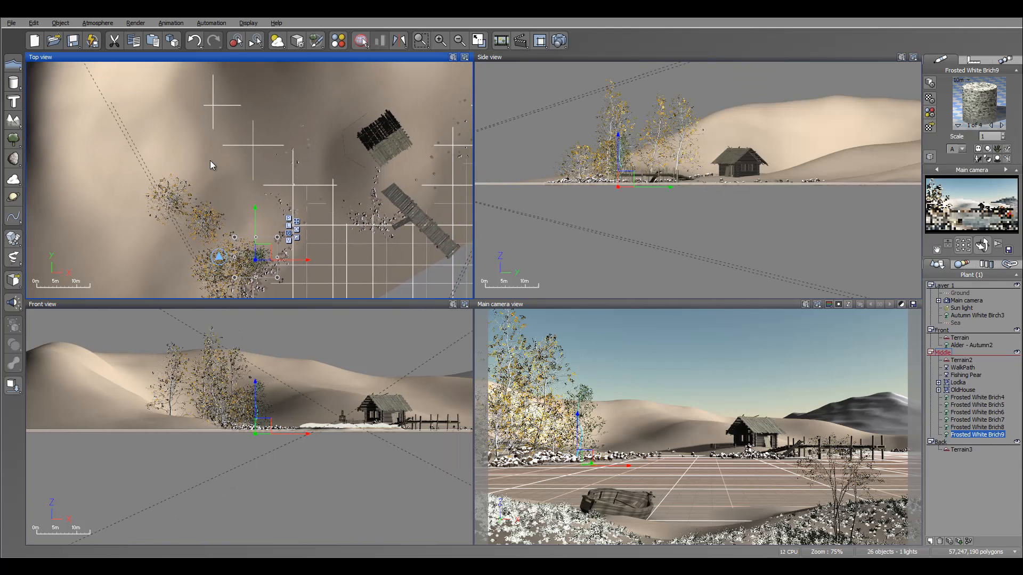
pyautogui.click(15, 158)
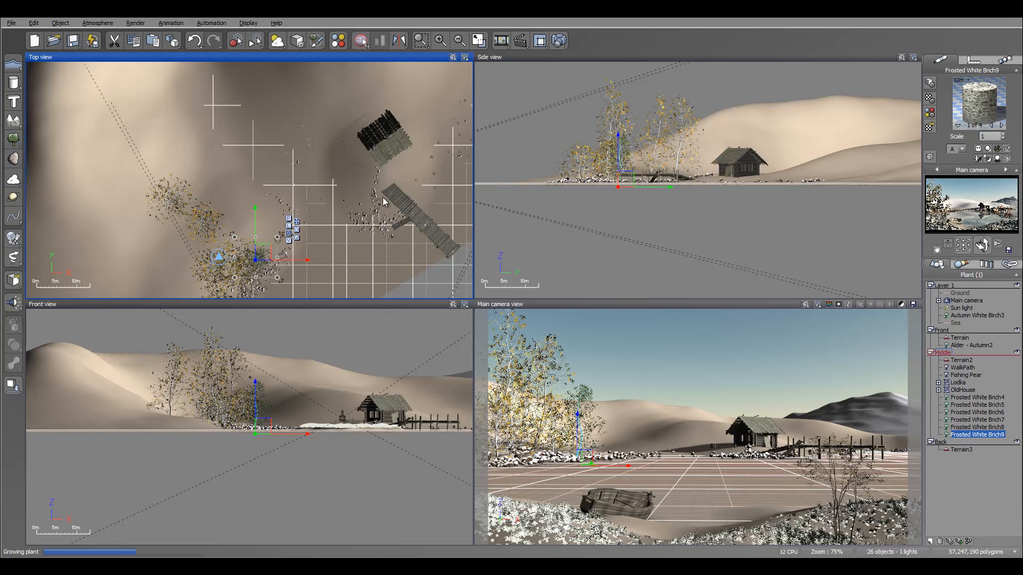
pyautogui.moveTo(272, 254); pyautogui.dragTo(294, 95)
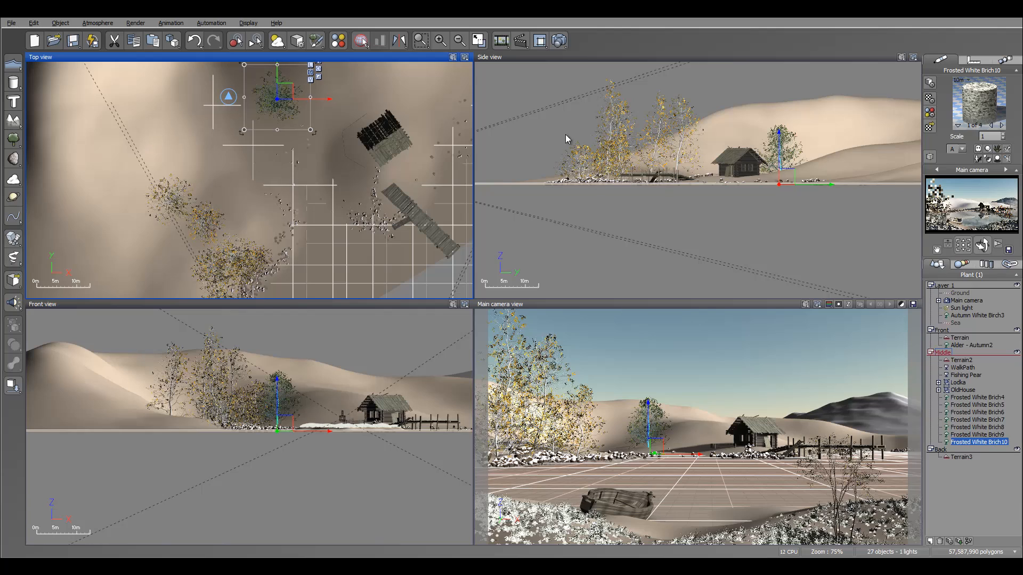
pyautogui.click(786, 178)
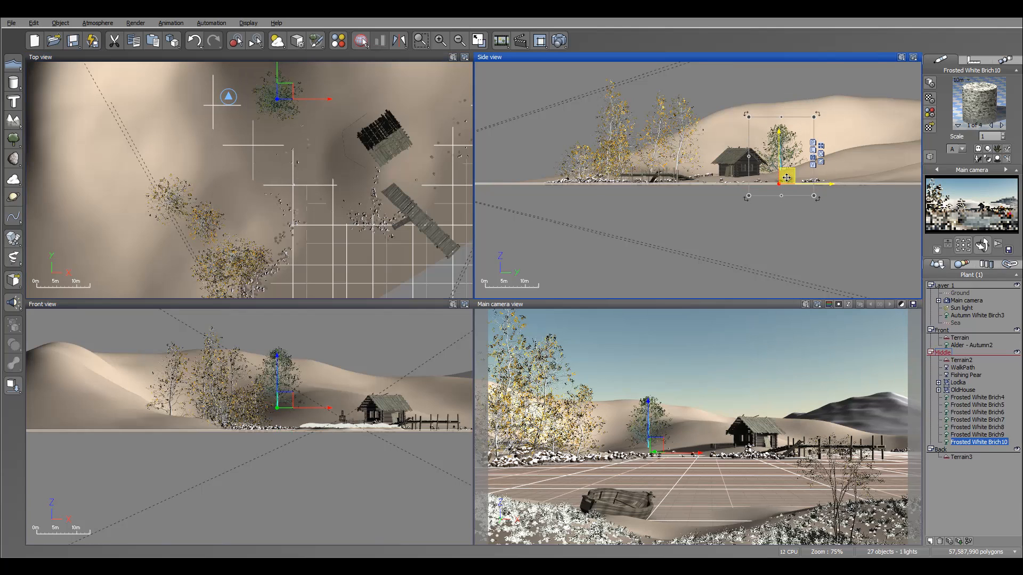
pyautogui.moveTo(786, 177); pyautogui.dragTo(789, 182)
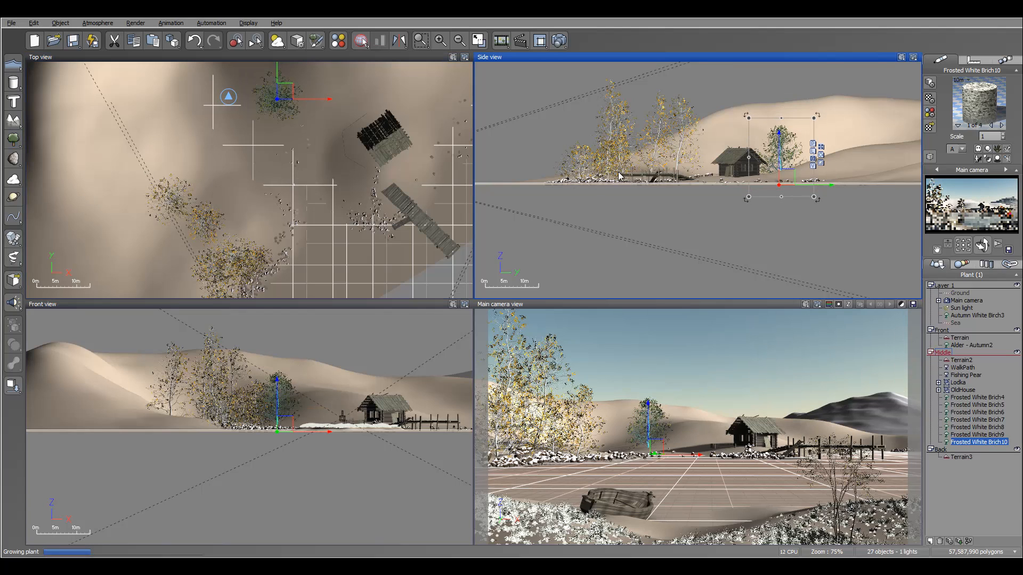
pyautogui.hotkey('ctrl', 'd')
pyautogui.moveTo(654, 450); pyautogui.dragTo(607, 453)
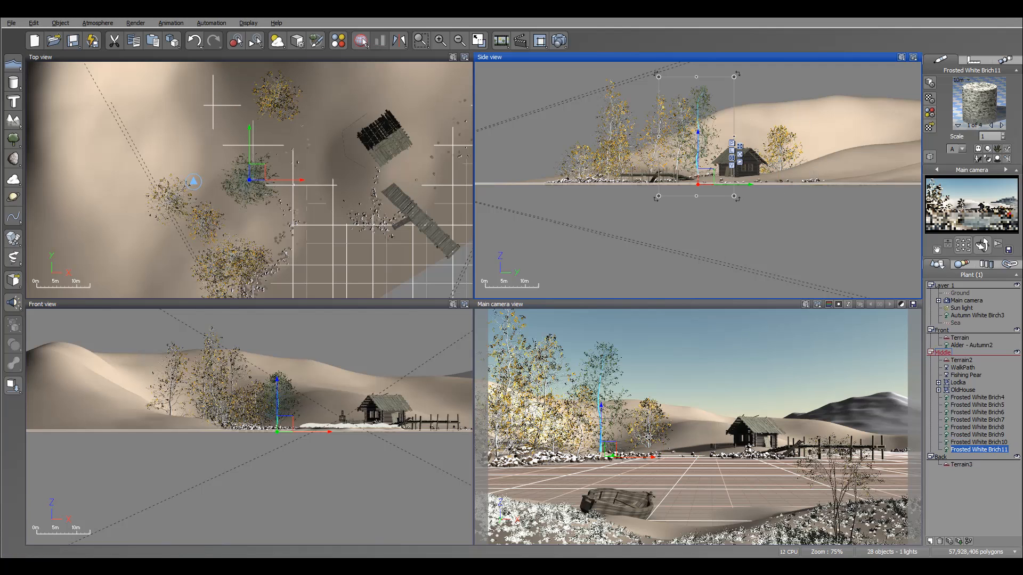
# - Place three frosted birches: one far up the slope, one beside the pier's shore end, and one behind the old house
pyautogui.moveTo(244, 173); pyautogui.dragTo(186, 89)
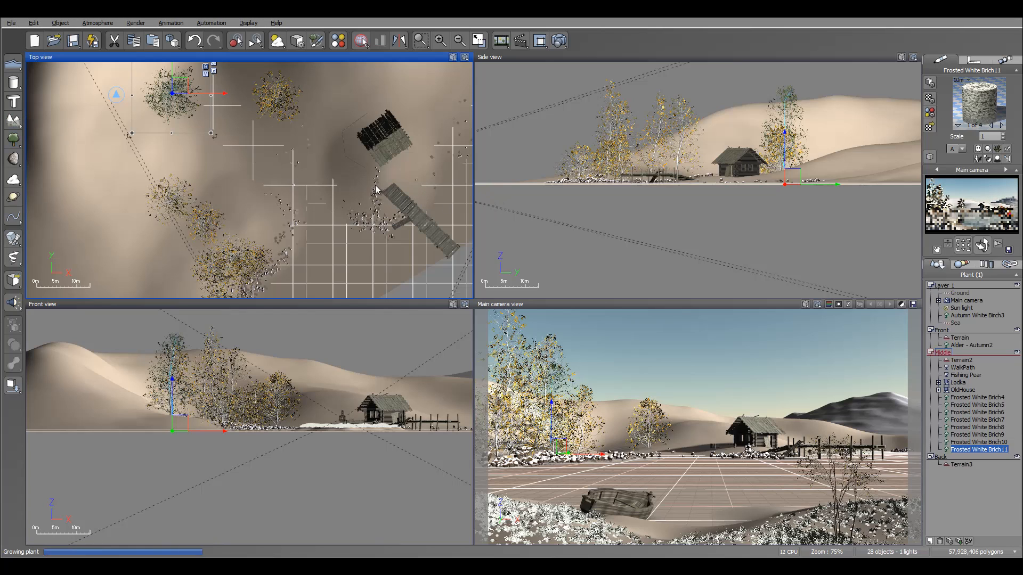
pyautogui.moveTo(258, 173); pyautogui.dragTo(356, 182)
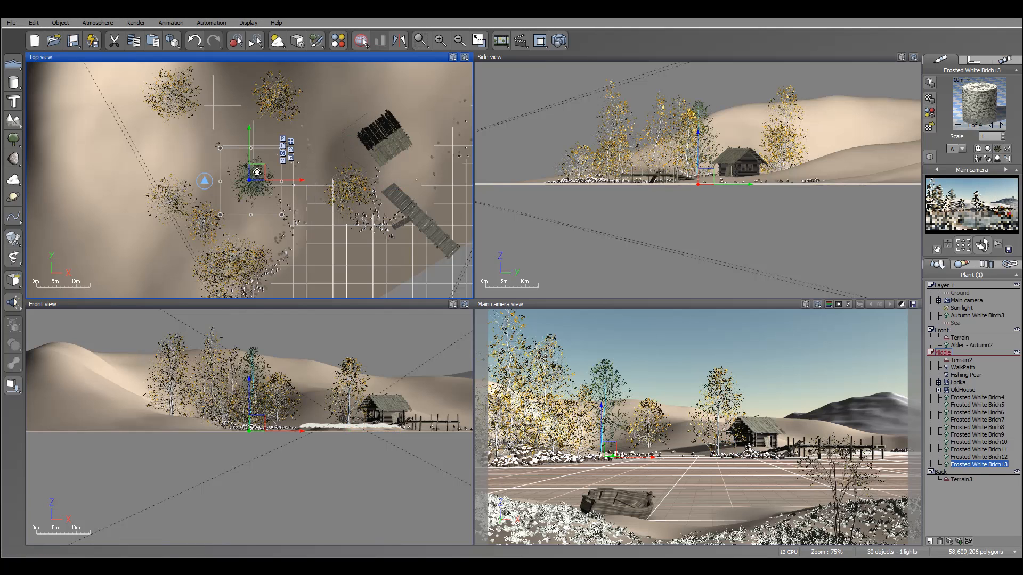
pyautogui.moveTo(257, 172); pyautogui.dragTo(375, 104)
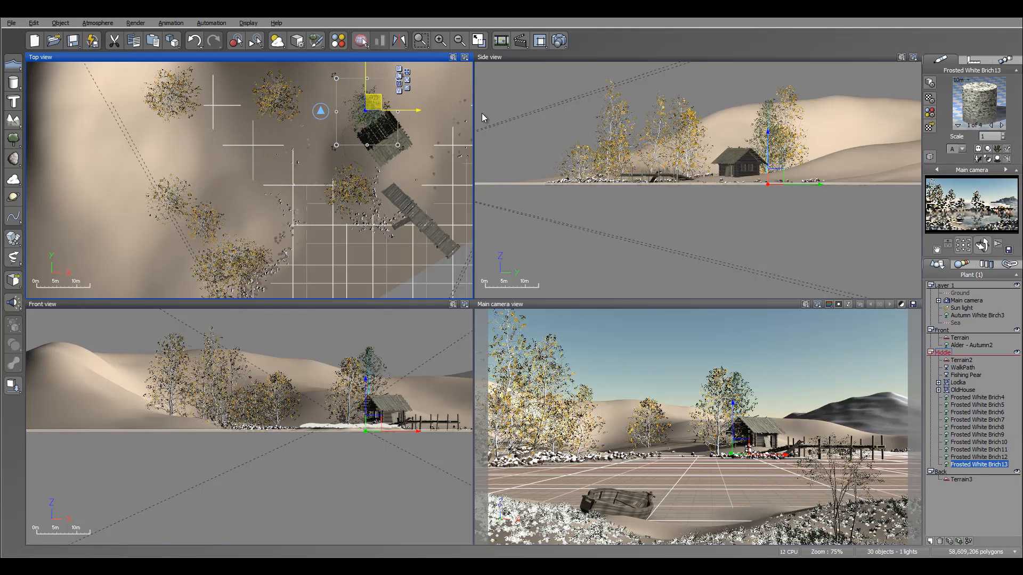
# - Add a second frosted birch behind the old house and another at its shore-side corner near the pier
pyautogui.moveTo(480, 122); pyautogui.dragTo(261, 67, button='right')
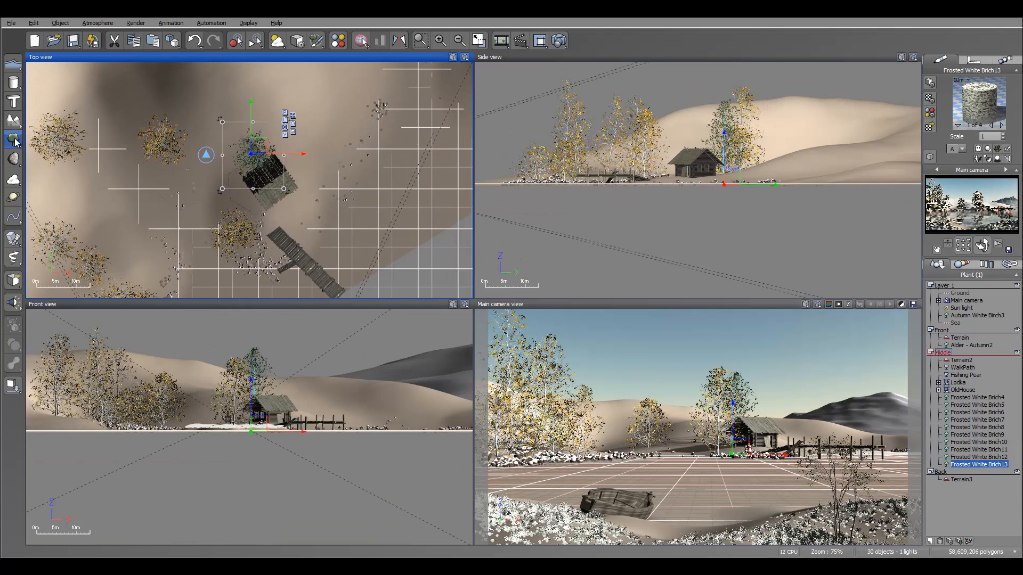
pyautogui.click(14, 140)
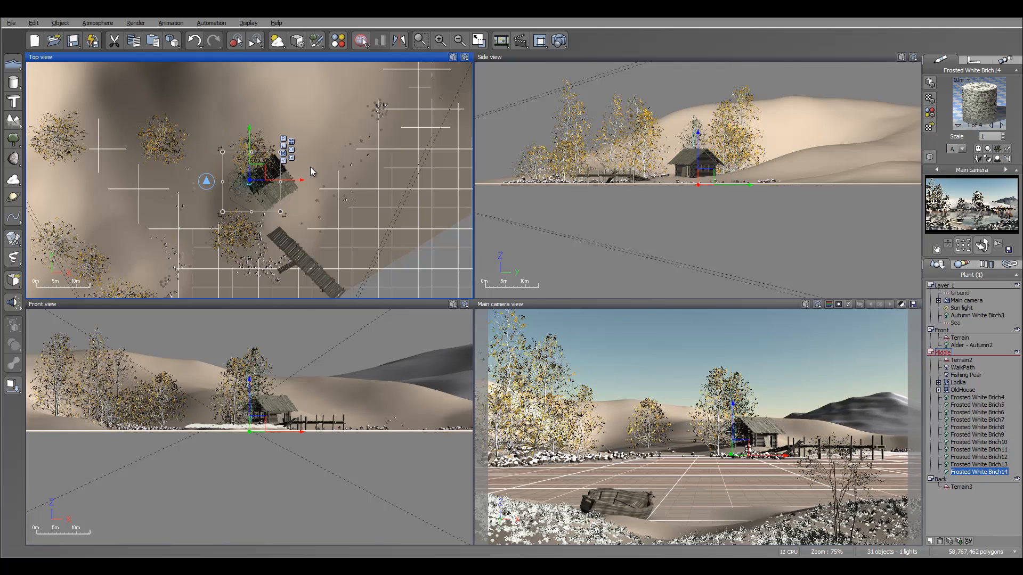
pyautogui.moveTo(255, 175); pyautogui.dragTo(279, 134)
pyautogui.click(16, 140)
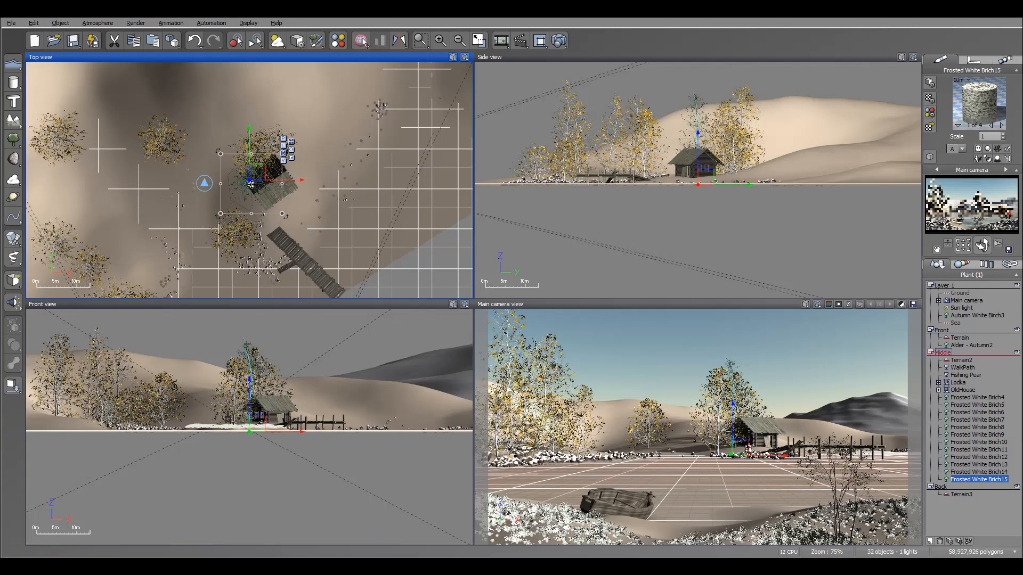
pyautogui.moveTo(258, 174); pyautogui.dragTo(309, 201)
# - Add one more frosted birch beside the old house, on the side facing away from the main birch group
pyautogui.moveTo(347, 118); pyautogui.dragTo(312, 155, button='right')
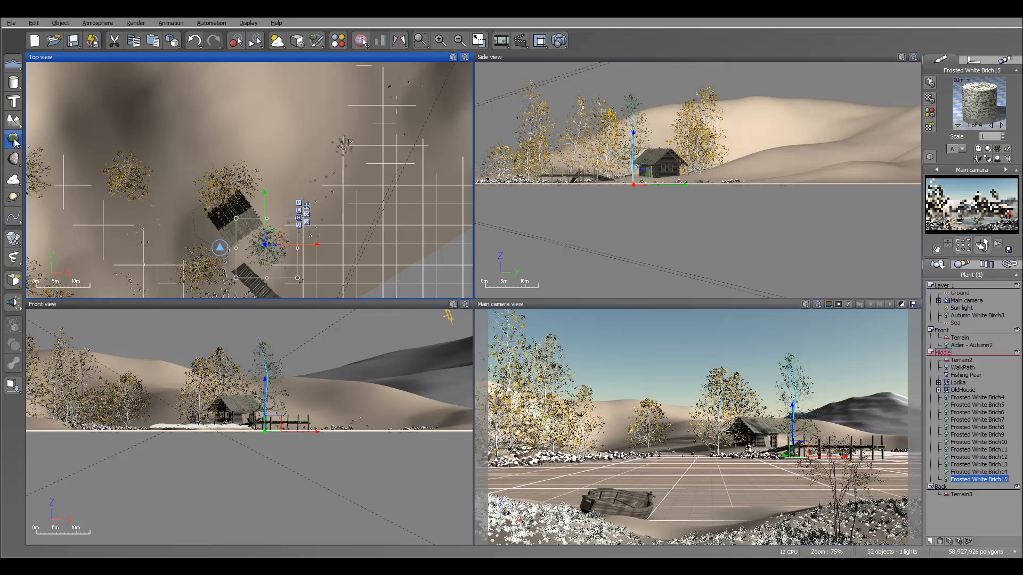
pyautogui.click(16, 141)
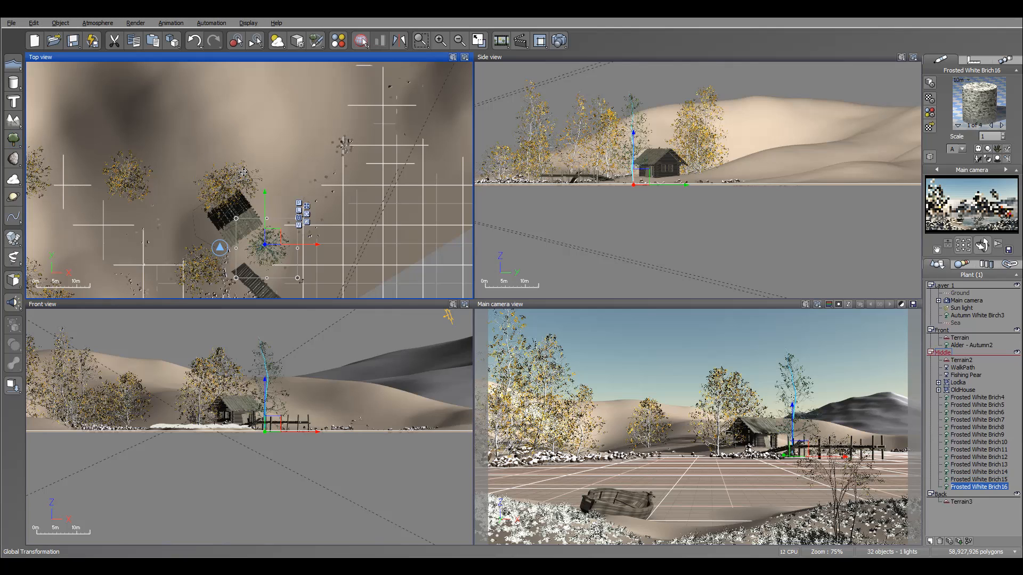
pyautogui.moveTo(243, 176); pyautogui.dragTo(272, 193)
# - Plant a cluster of three frosted birches on the far shore beyond the old house and a fourth between cluster and house
pyautogui.moveTo(346, 136); pyautogui.dragTo(226, 208, button='right')
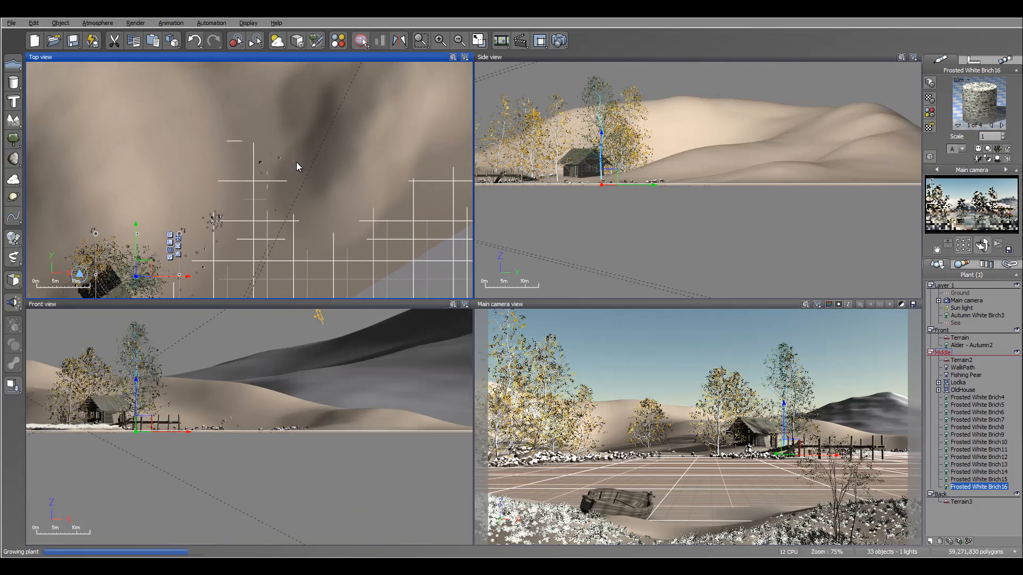
pyautogui.moveTo(256, 157); pyautogui.dragTo(290, 175)
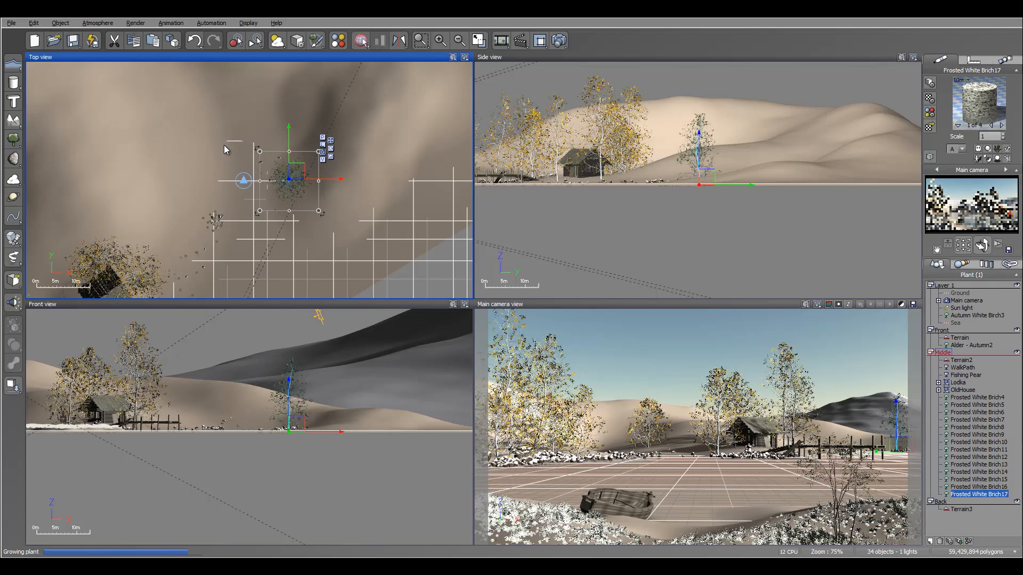
pyautogui.moveTo(298, 177); pyautogui.dragTo(305, 141)
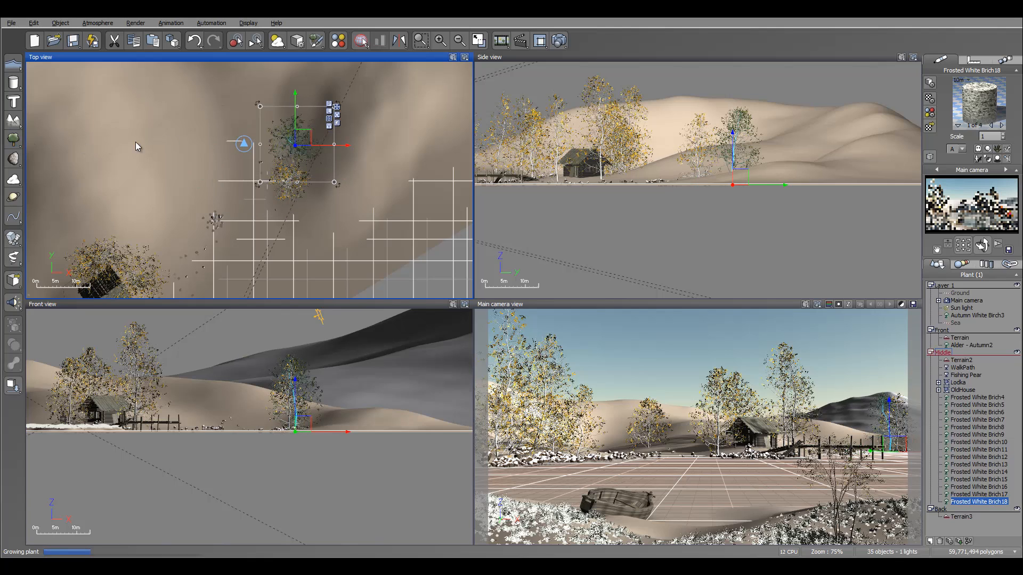
pyautogui.moveTo(257, 171); pyautogui.dragTo(324, 113)
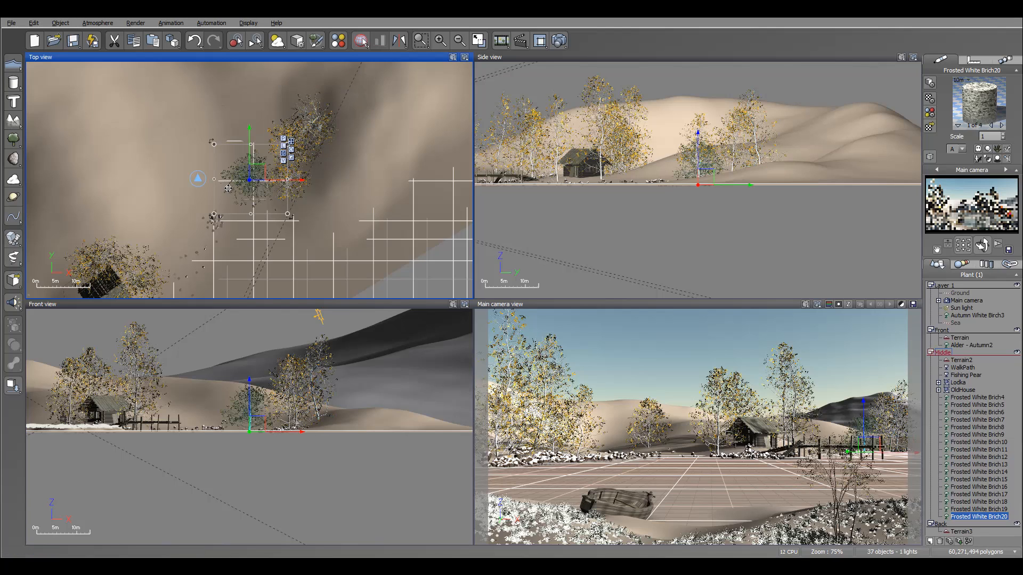
pyautogui.moveTo(262, 170); pyautogui.dragTo(204, 201)
# - Choose the Alder - Autumn species from the tree collection and add one alder to the scene
pyautogui.moveTo(266, 198); pyautogui.dragTo(435, 82, button='right')
pyautogui.scroll(-5, 242, 187)
pyautogui.moveTo(241, 187); pyautogui.dragTo(303, 214, button='right')
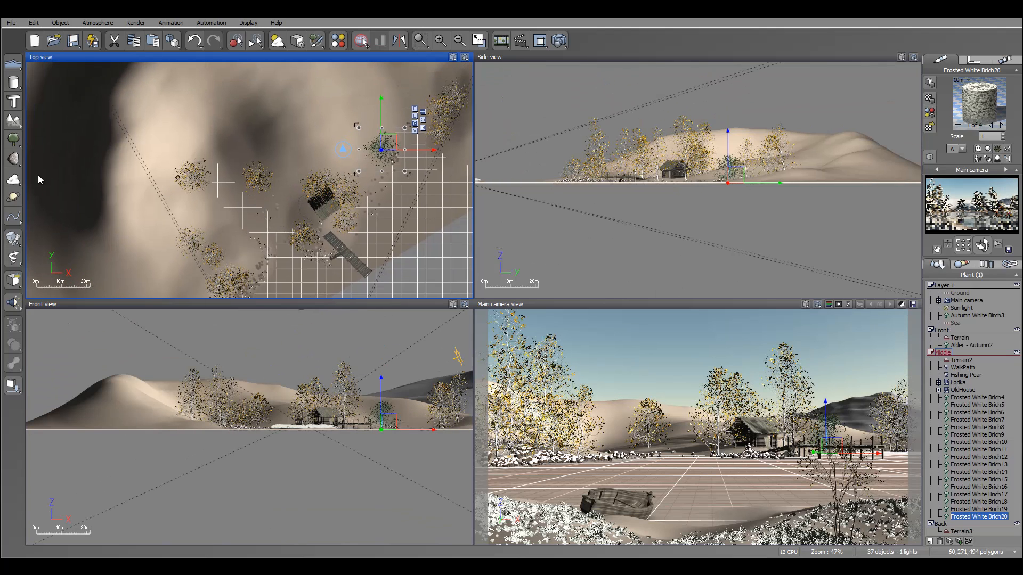
pyautogui.rightClick(13, 141)
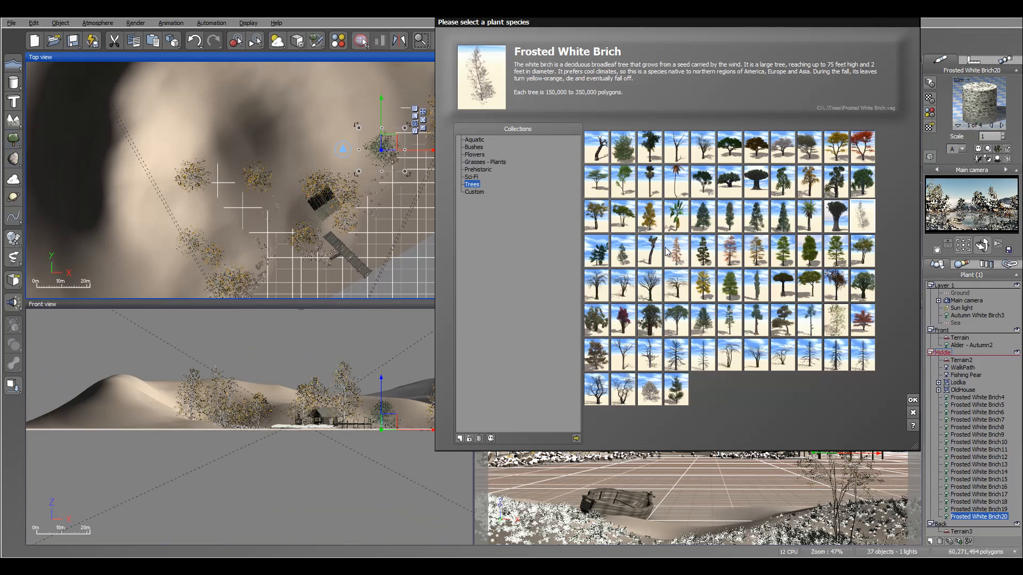
pyautogui.click(596, 215)
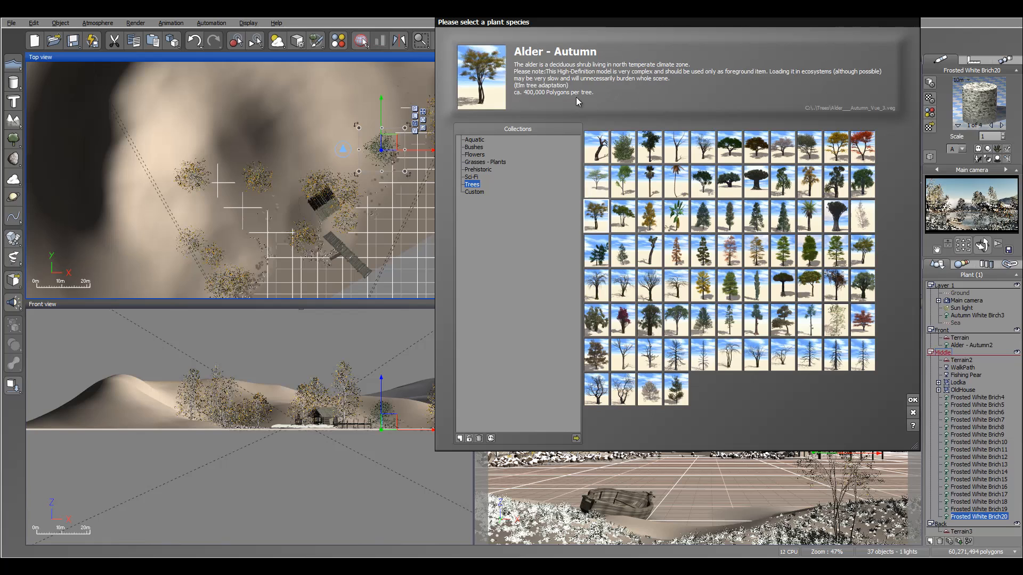
pyautogui.click(912, 399)
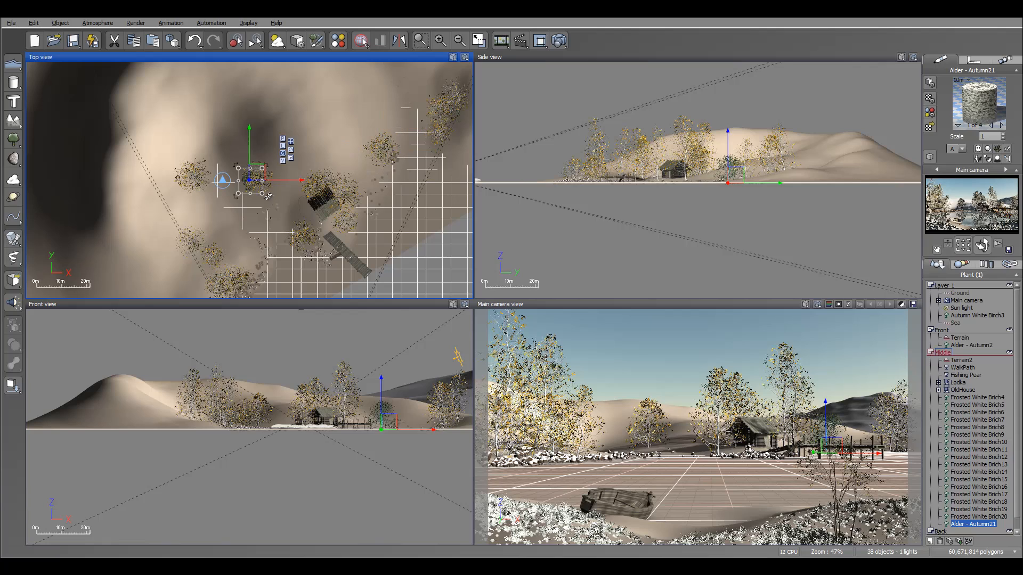
# - Place the alder on the stony shore at the edge of the birch group and sink it slightly into the ground
pyautogui.moveTo(257, 176); pyautogui.dragTo(264, 270)
pyautogui.scroll(5, 647, 175)
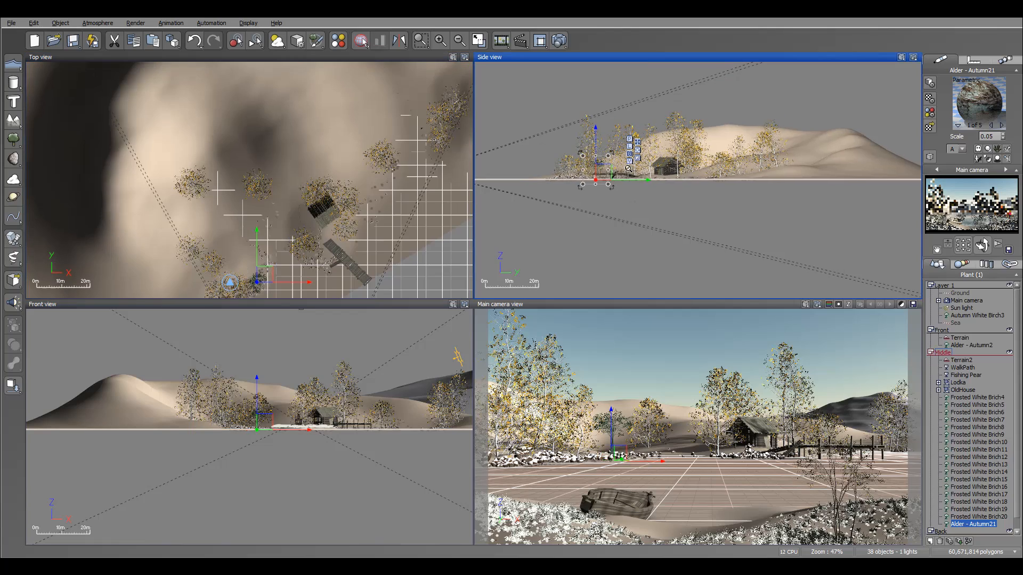
pyautogui.moveTo(650, 210); pyautogui.dragTo(649, 160)
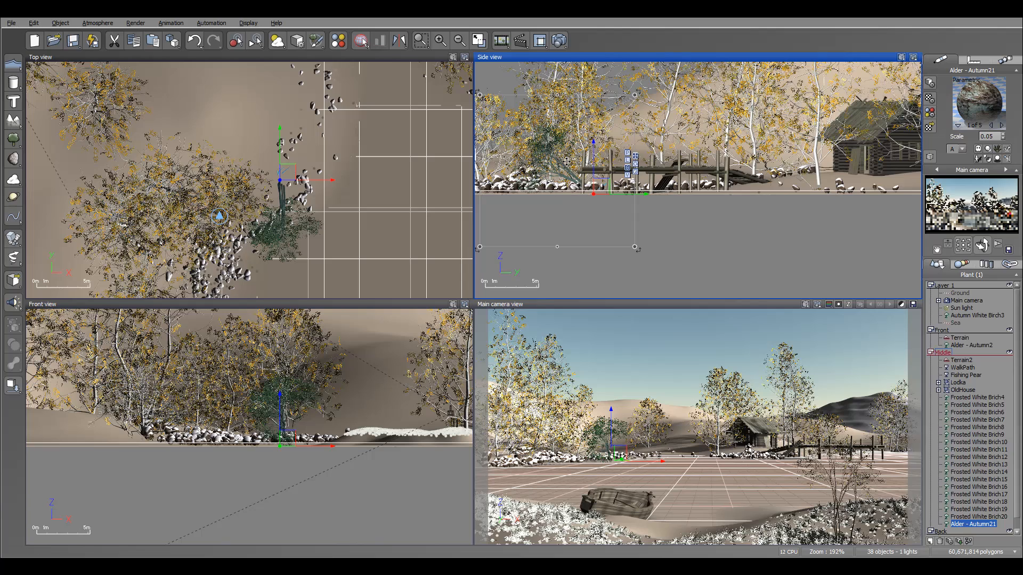
pyautogui.moveTo(600, 184); pyautogui.dragTo(608, 191)
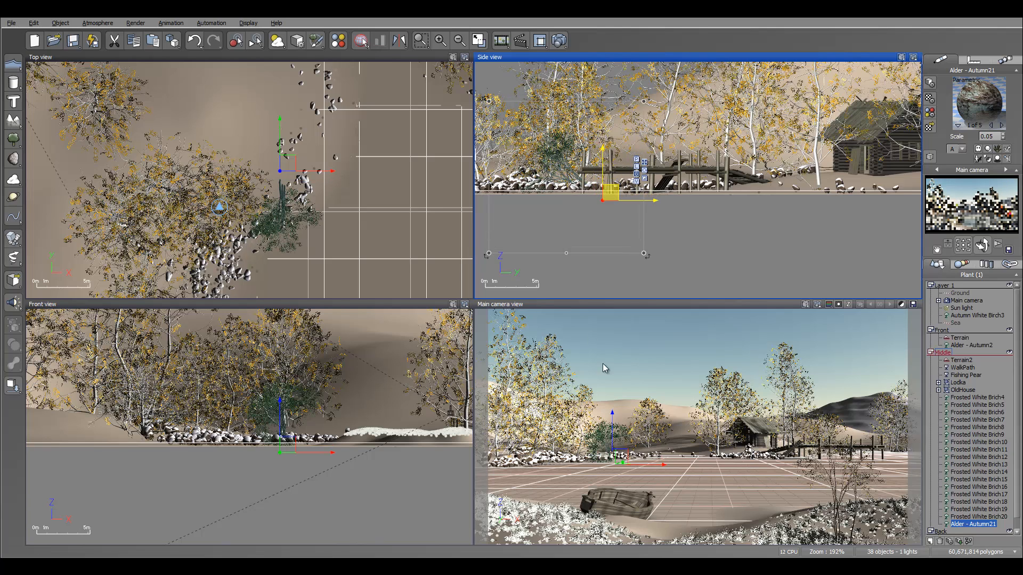
# - Add a second alder at the inland edge of the shore birch group, with its base slightly below ground level
pyautogui.moveTo(205, 113); pyautogui.dragTo(207, 151, button='middle')
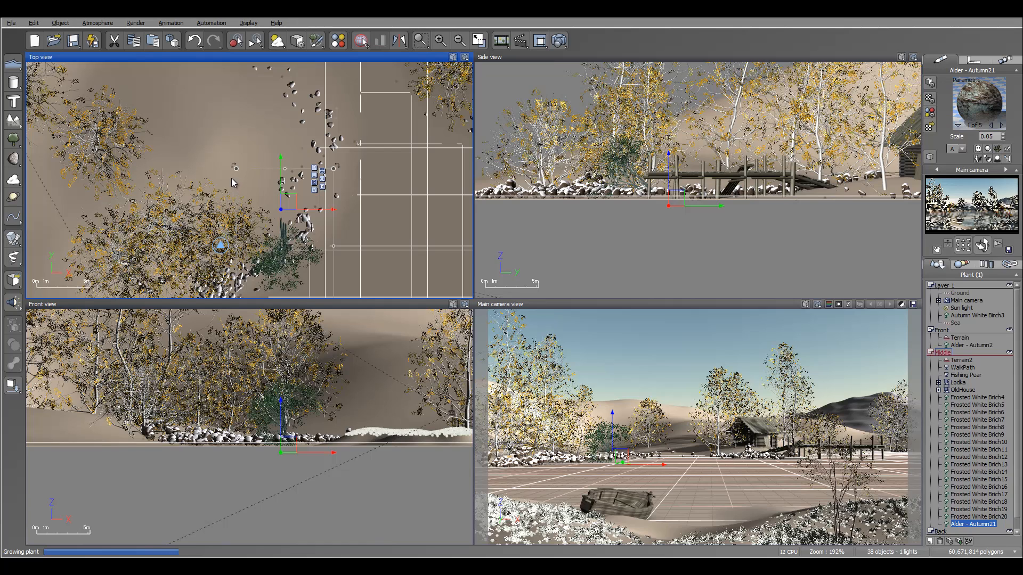
pyautogui.moveTo(244, 173); pyautogui.dragTo(143, 169)
pyautogui.moveTo(709, 210); pyautogui.dragTo(710, 209)
pyautogui.moveTo(150, 85); pyautogui.dragTo(337, 190, button='right')
pyautogui.scroll(-8, 337, 190)
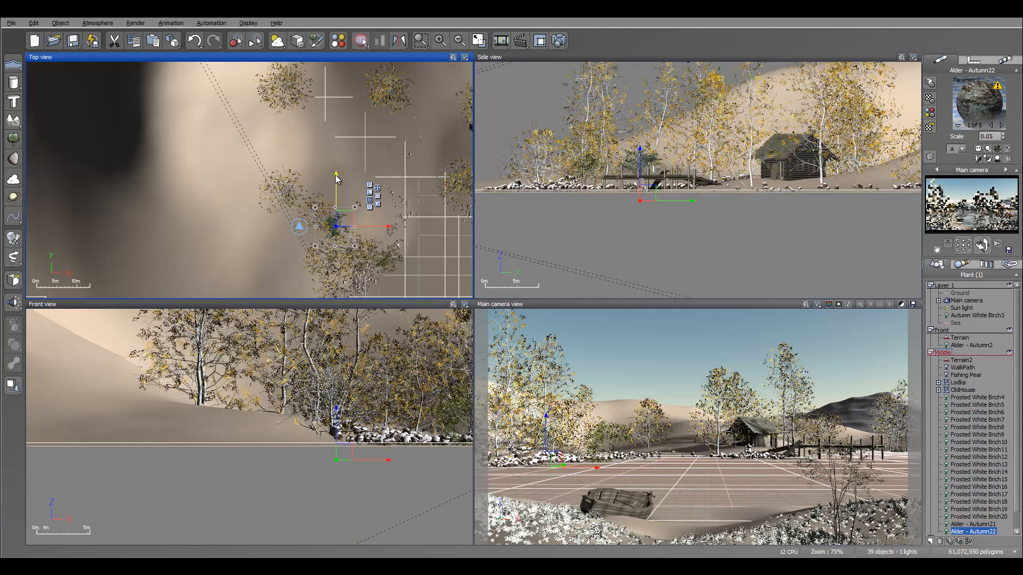
# - Place a third alder on the crest of the high hill behind the shore birches and raise it to the terrain surface
pyautogui.moveTo(250, 183); pyautogui.dragTo(183, 213, button='right')
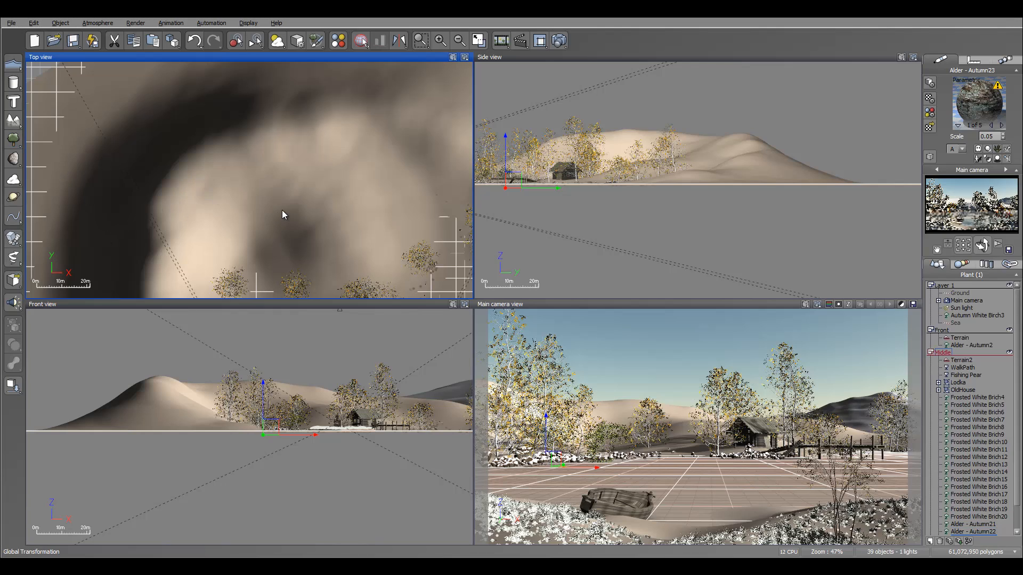
pyautogui.moveTo(243, 180); pyautogui.dragTo(163, 217)
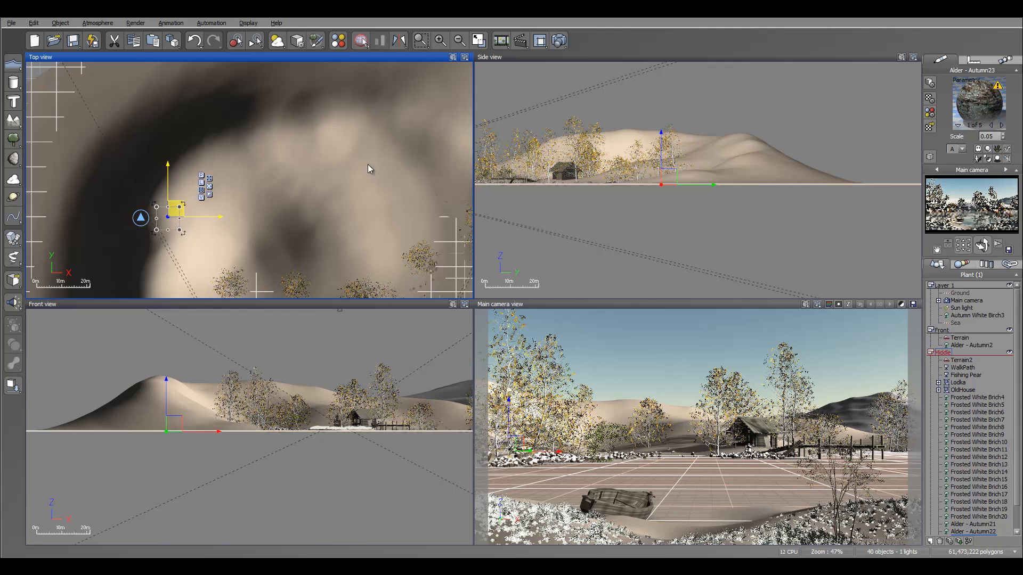
pyautogui.click(669, 177)
pyautogui.moveTo(669, 176); pyautogui.dragTo(670, 134)
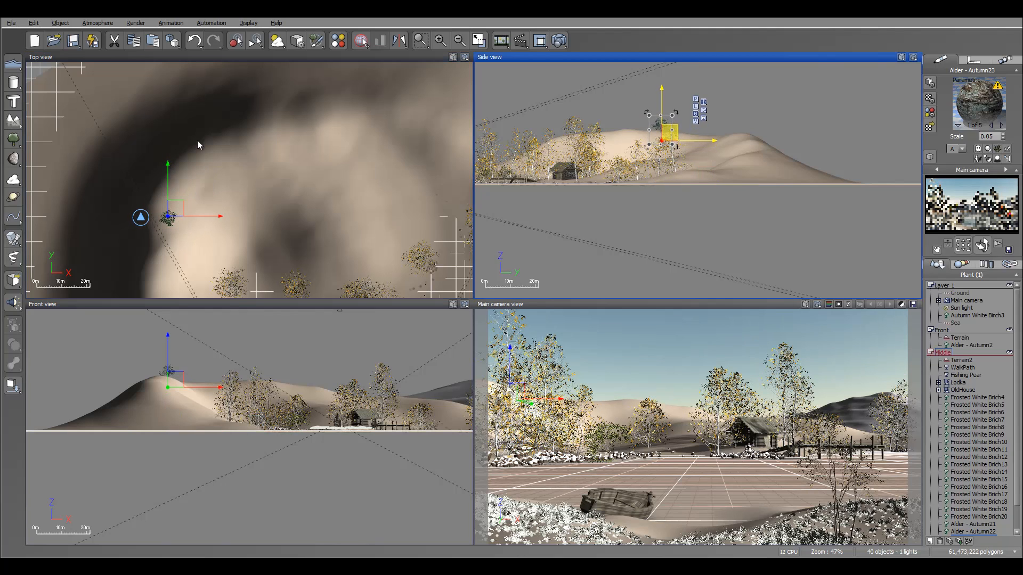
# - Place an alder on the distant ridge, raise it to the terrain, and duplicate it into a small clump, deleting the last copy
pyautogui.moveTo(249, 131); pyautogui.dragTo(229, 134, button='right')
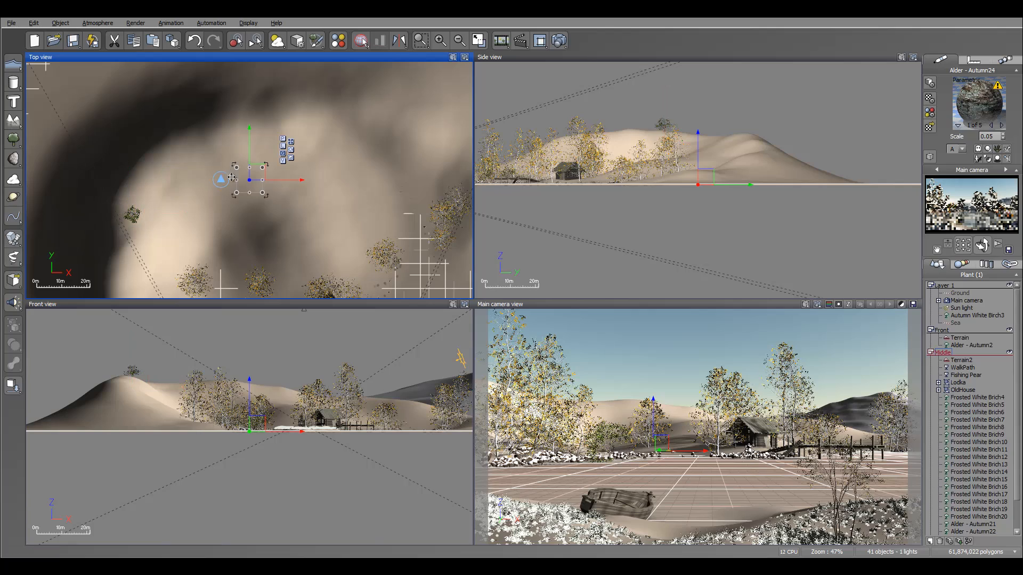
pyautogui.moveTo(256, 174); pyautogui.dragTo(237, 149)
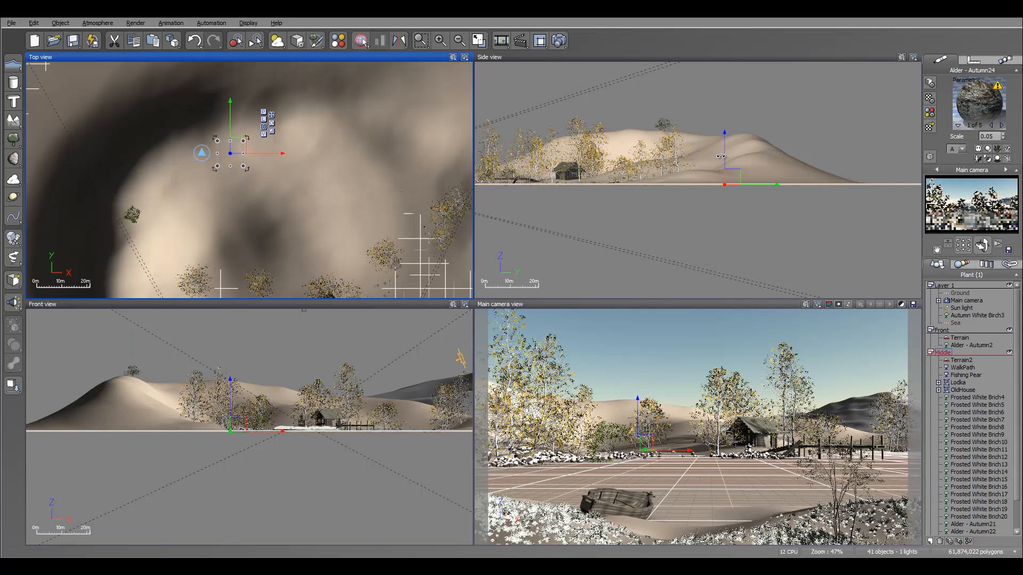
pyautogui.moveTo(720, 157); pyautogui.dragTo(729, 119)
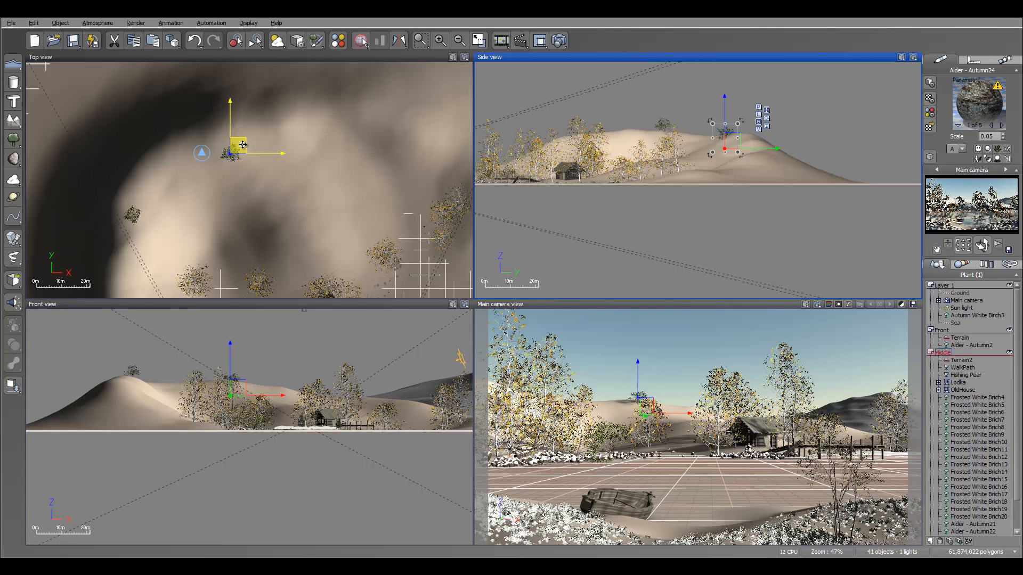
pyautogui.keyDown('alt'); pyautogui.moveTo(242, 144); pyautogui.dragTo(263, 166); pyautogui.keyUp('alt')
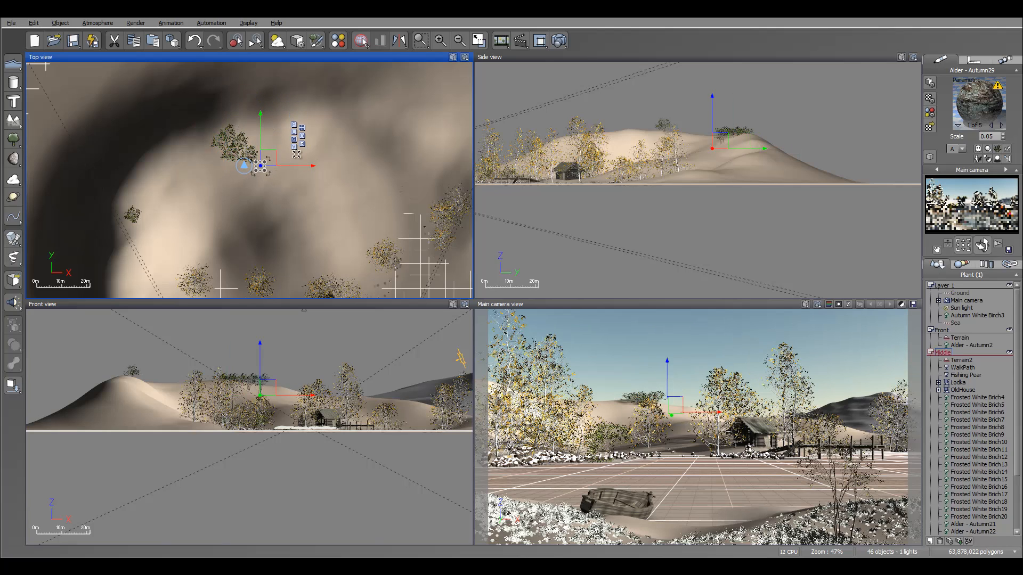
pyautogui.press('Delete')
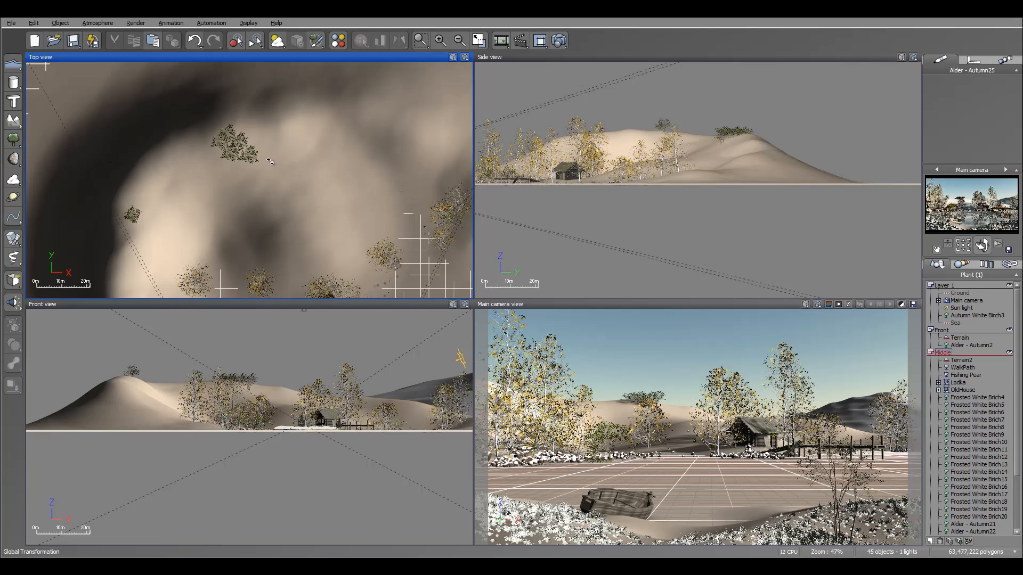
# - Extend the ridge clump down the slope with two more alders, raising each one to the terrain surface
pyautogui.moveTo(257, 172); pyautogui.dragTo(276, 165)
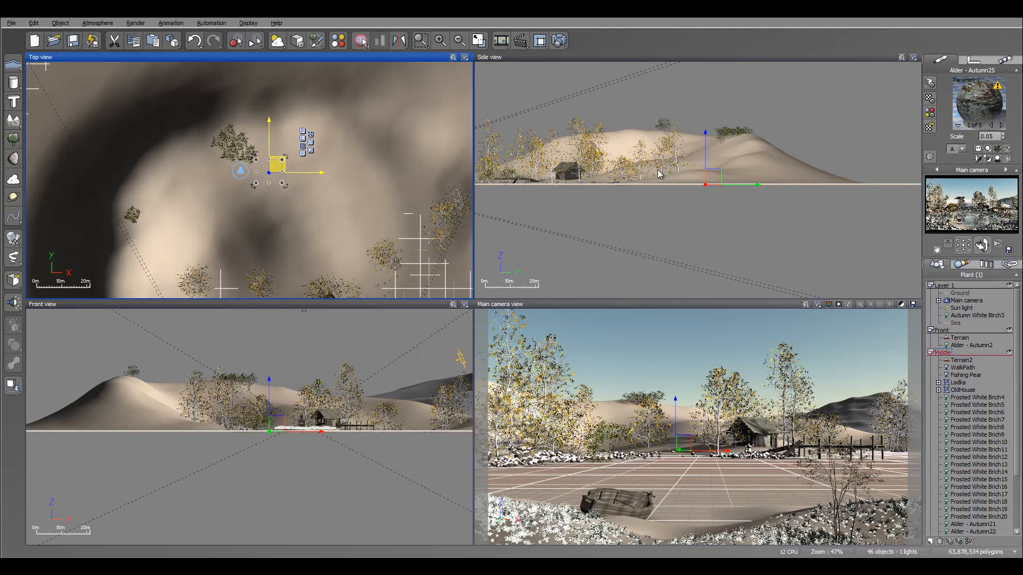
pyautogui.moveTo(715, 170)
pyautogui.mouseDown()
pyautogui.moveTo(725, 148)
pyautogui.moveTo(720, 157)
pyautogui.mouseUp()
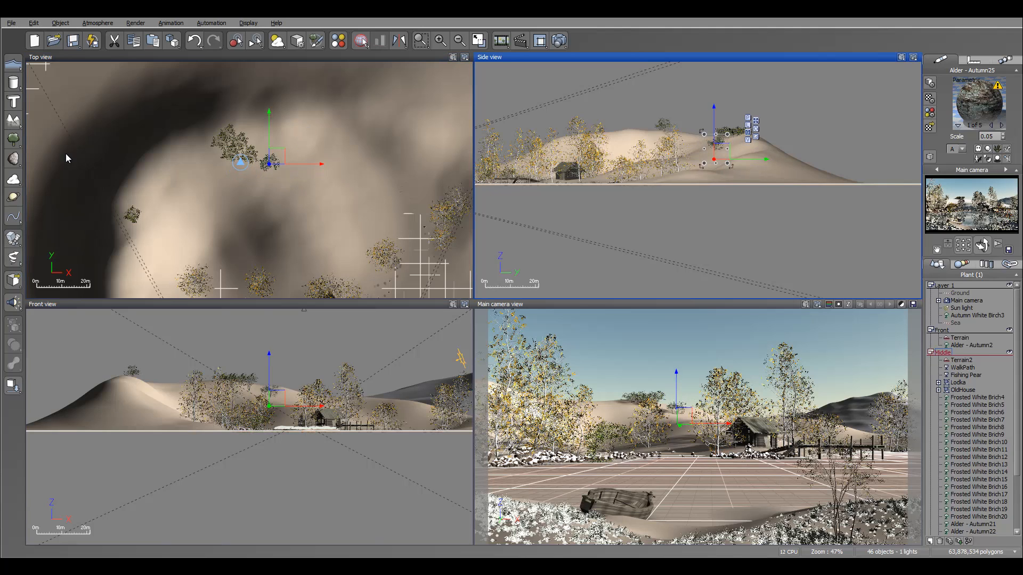
pyautogui.click(13, 138)
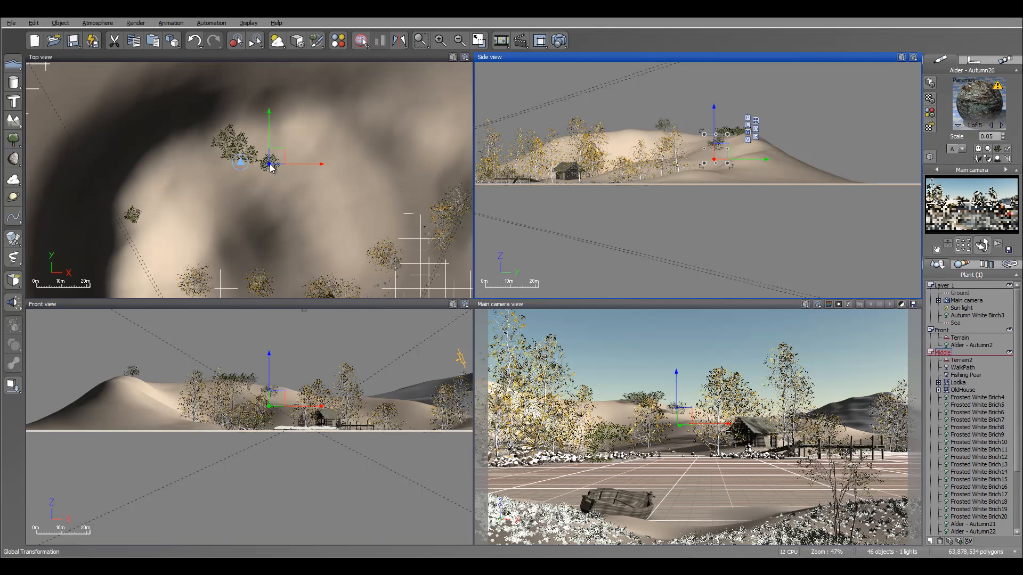
pyautogui.moveTo(270, 162); pyautogui.dragTo(257, 166)
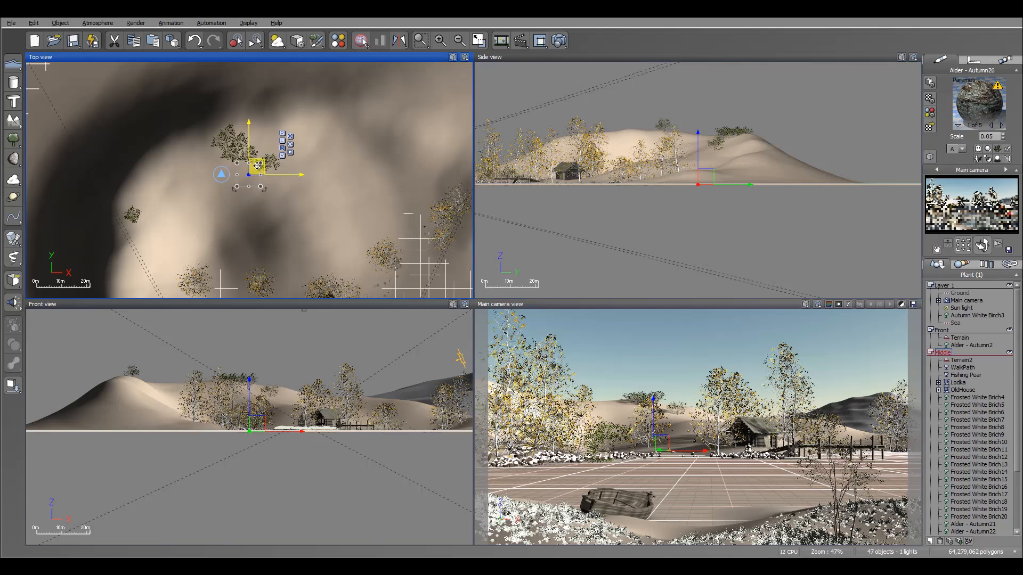
pyautogui.moveTo(715, 177); pyautogui.dragTo(722, 151)
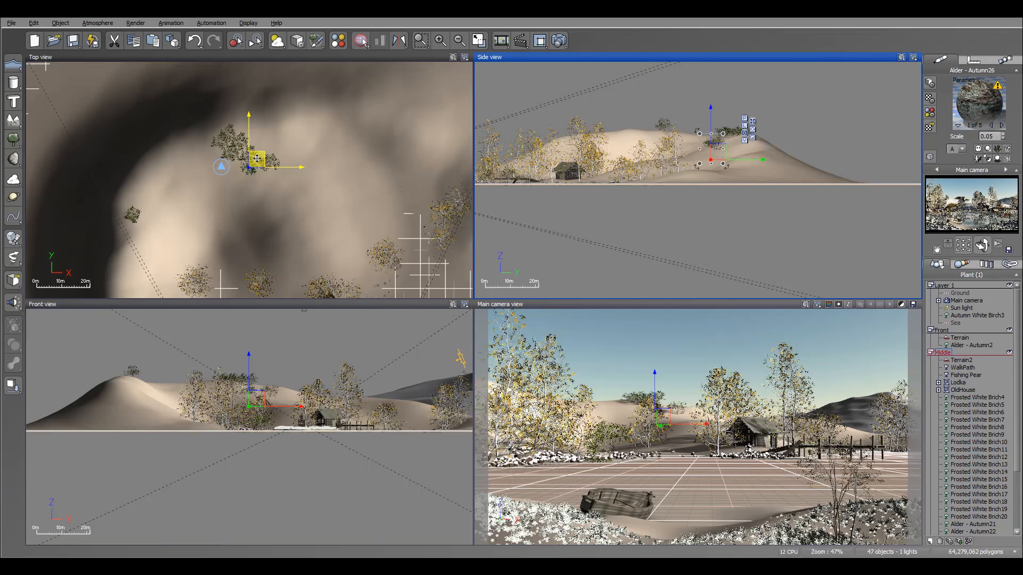
pyautogui.moveTo(257, 157); pyautogui.dragTo(282, 139)
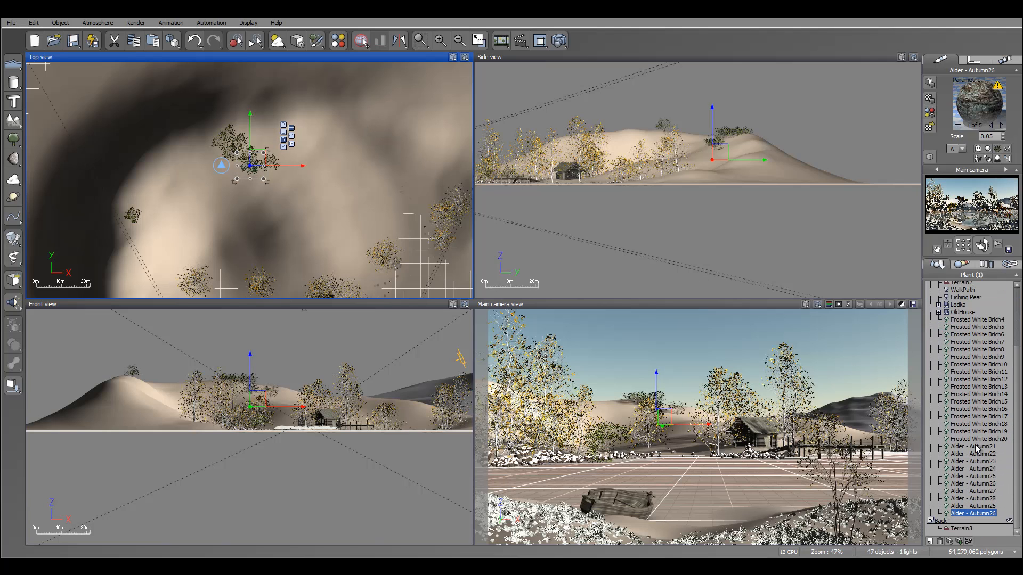
# - Give all ten alders' green leaf material a white colour blend at 90% with Color mask enabled
pyautogui.keyDown('shift'); pyautogui.click(976, 446); pyautogui.keyUp('shift')
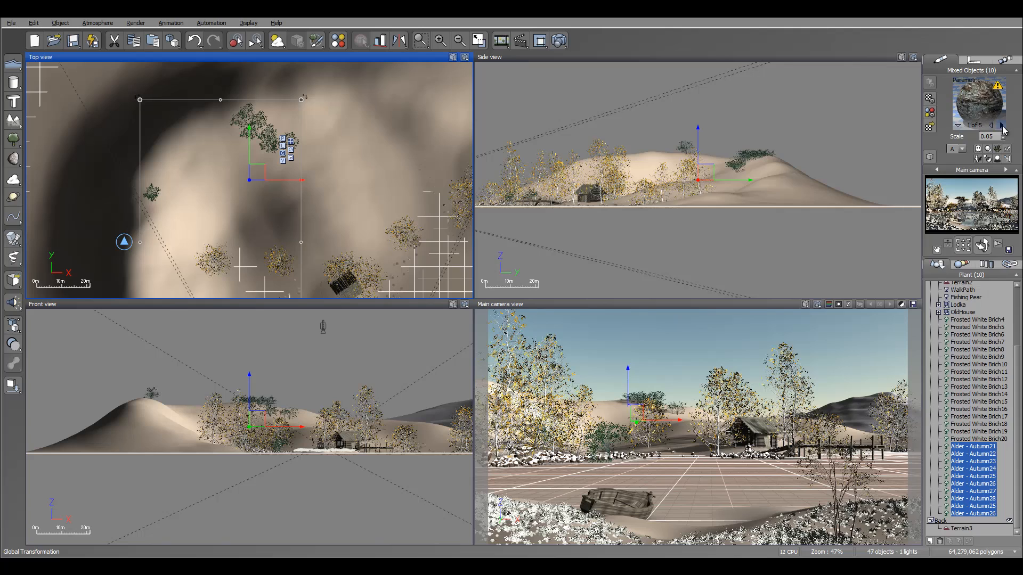
pyautogui.click(1001, 125)
pyautogui.click(1001, 125)
pyautogui.click(1001, 125)
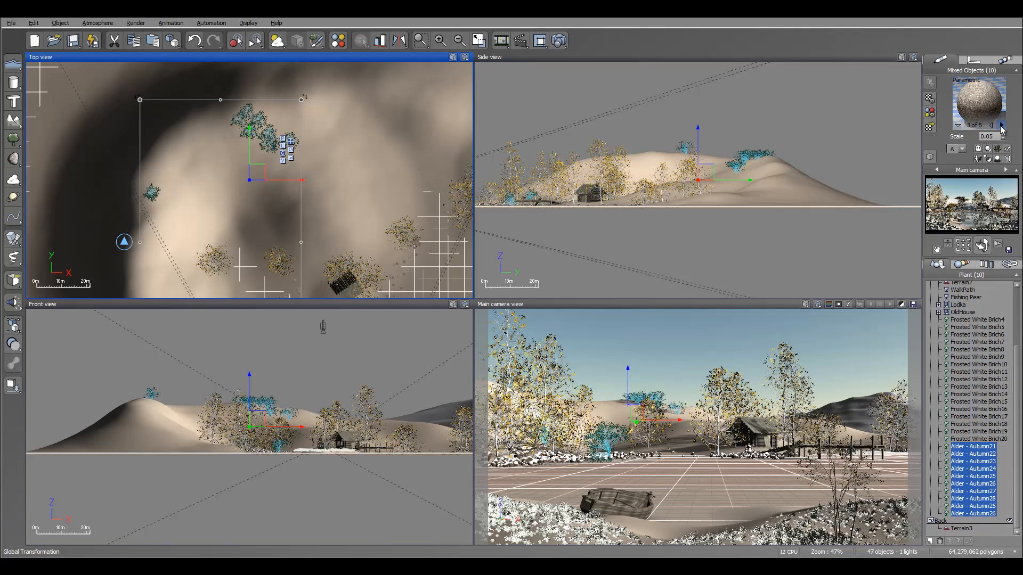
pyautogui.doubleClick(992, 109)
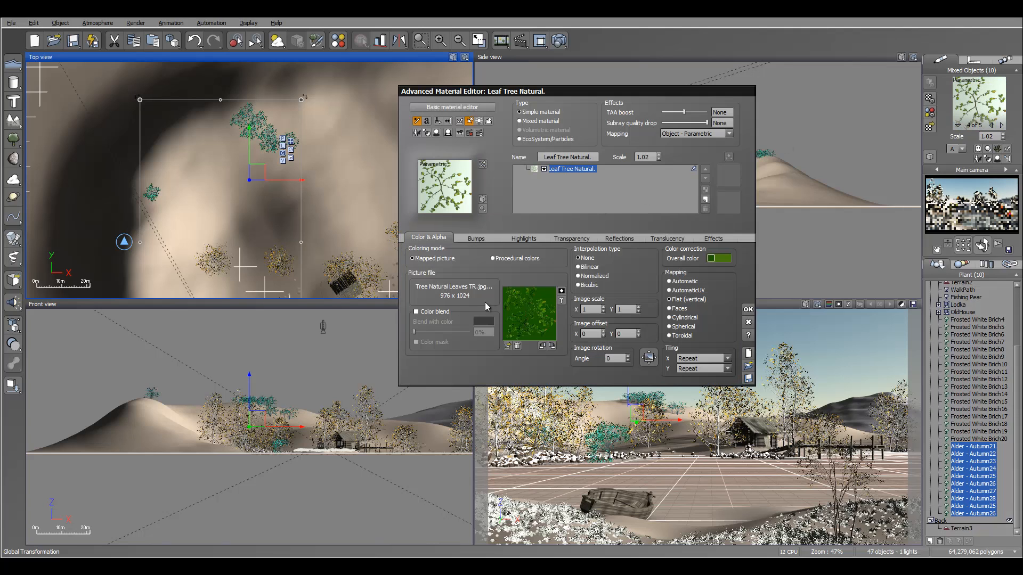
pyautogui.click(416, 311)
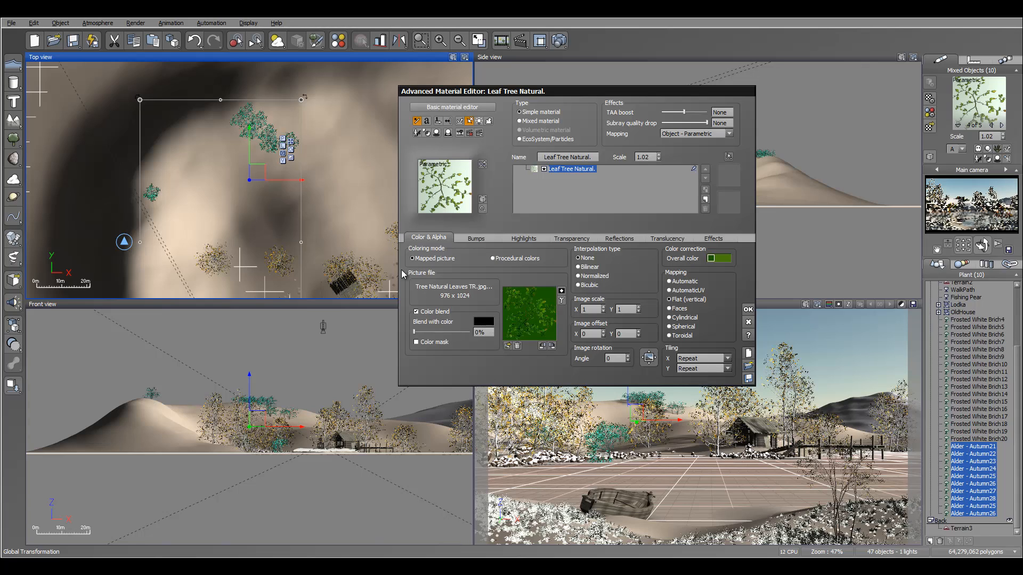
pyautogui.doubleClick(484, 322)
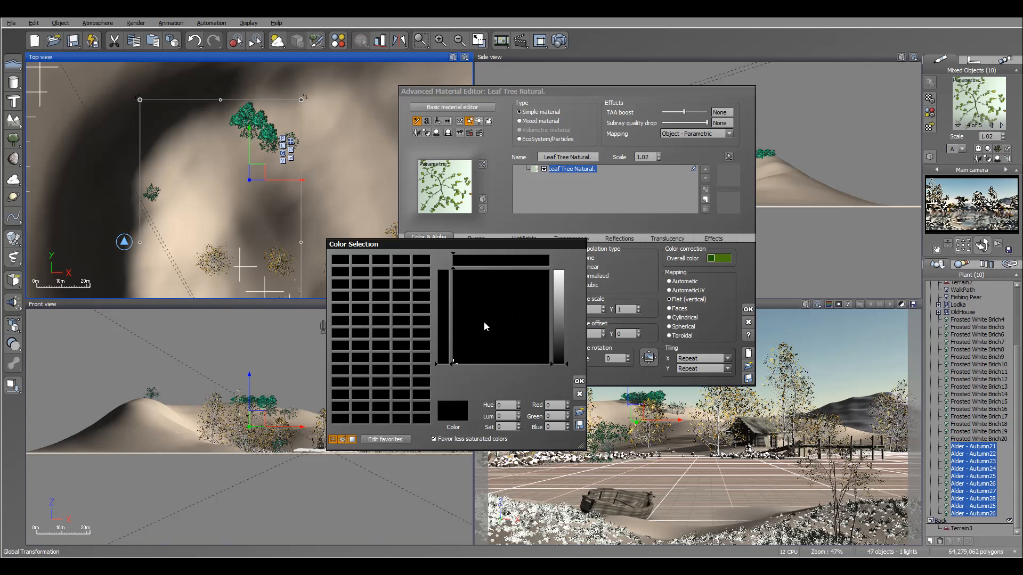
pyautogui.moveTo(558, 294); pyautogui.dragTo(556, 270)
pyautogui.click(577, 382)
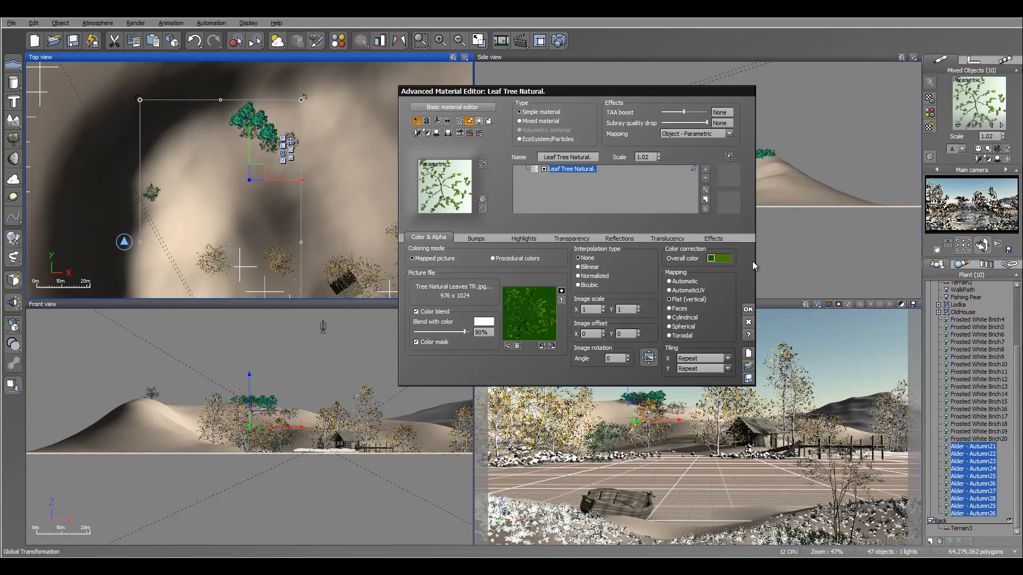
pyautogui.click(748, 310)
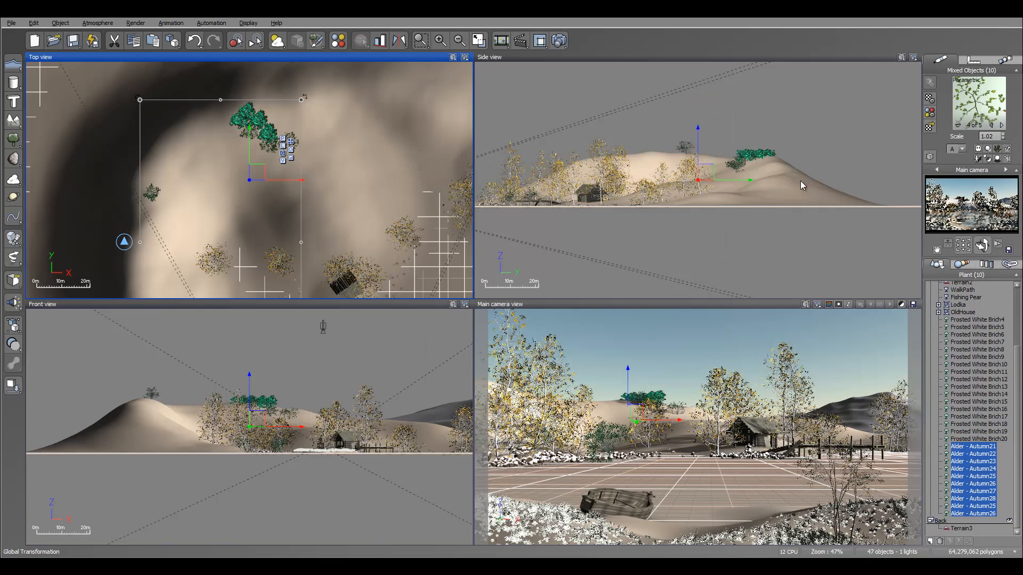
# - Give the alders' orange leaf material, the last of the five, a white colour blend at 65% with Color mask enabled
pyautogui.click(1001, 125)
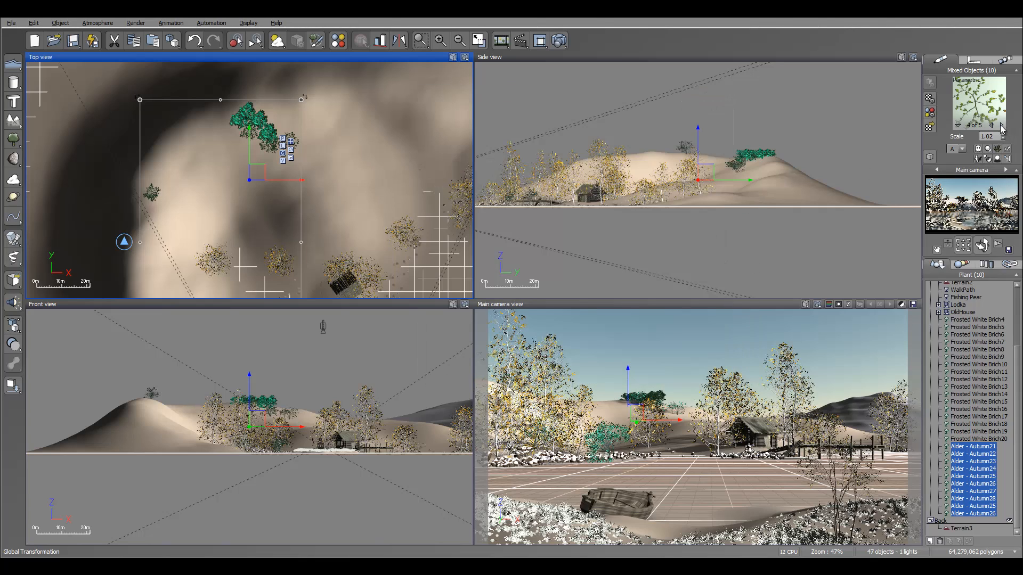
pyautogui.doubleClick(998, 92)
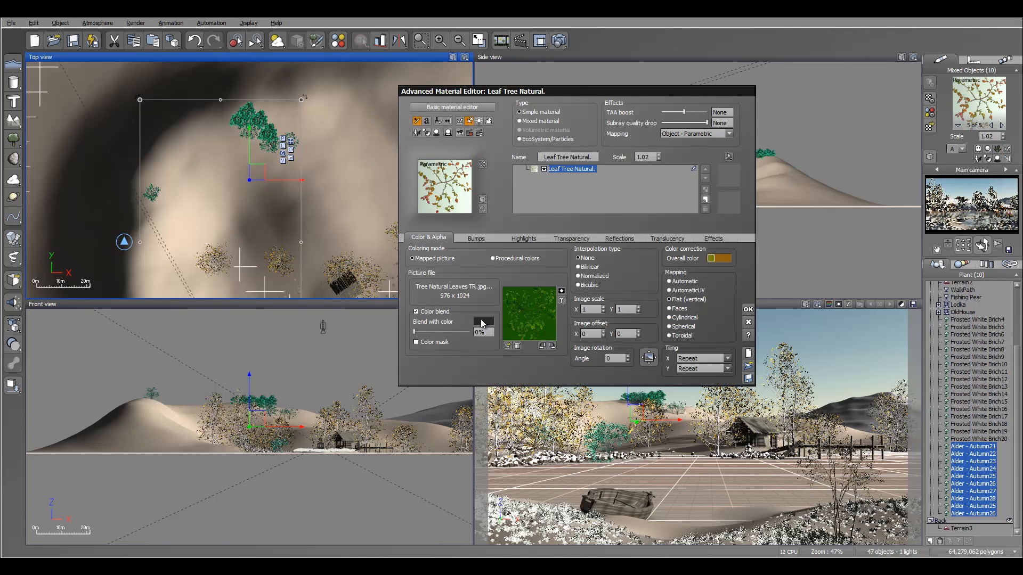
pyautogui.doubleClick(486, 321)
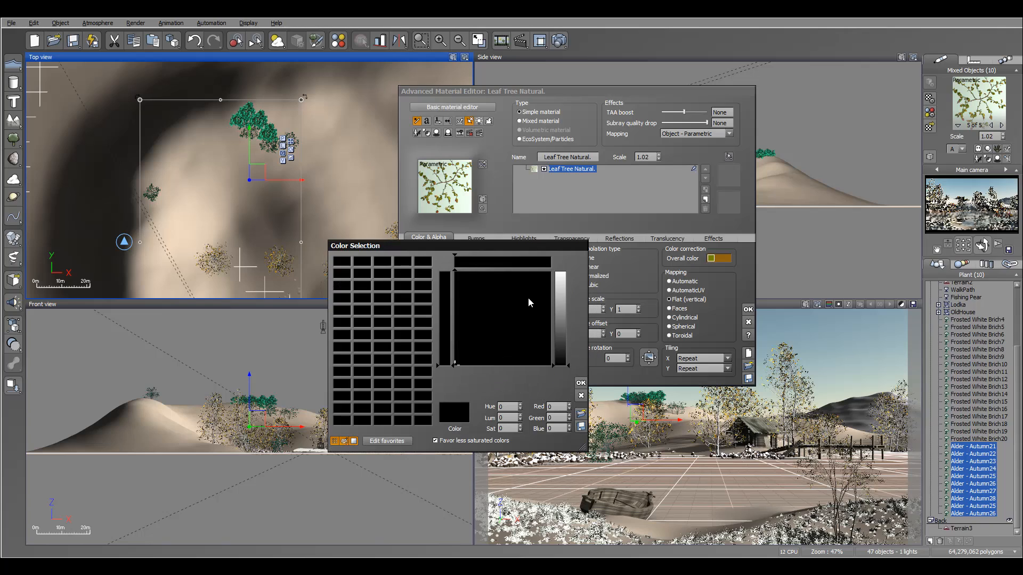
pyautogui.click(562, 272)
pyautogui.click(581, 384)
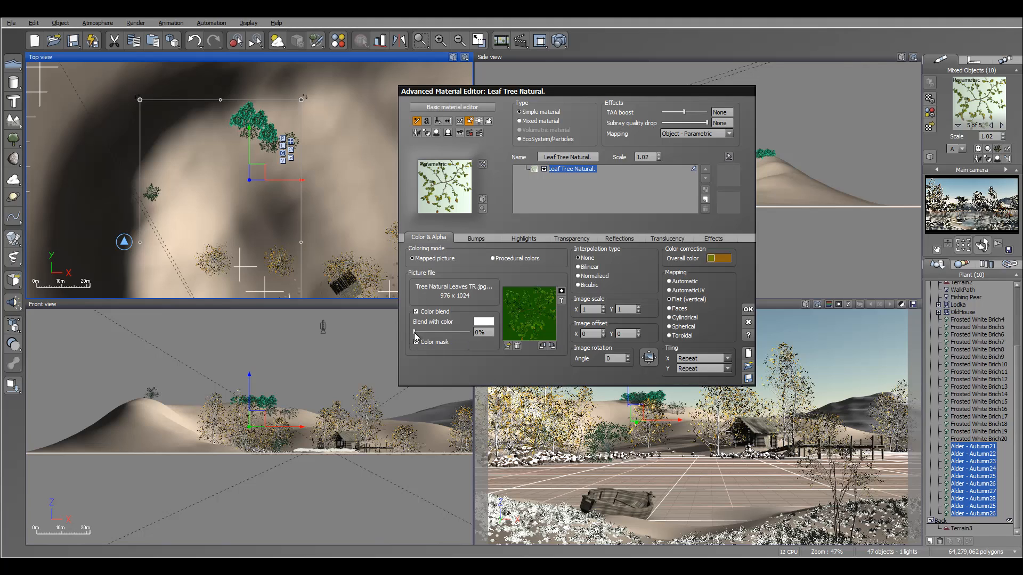
pyautogui.moveTo(414, 332); pyautogui.dragTo(450, 332)
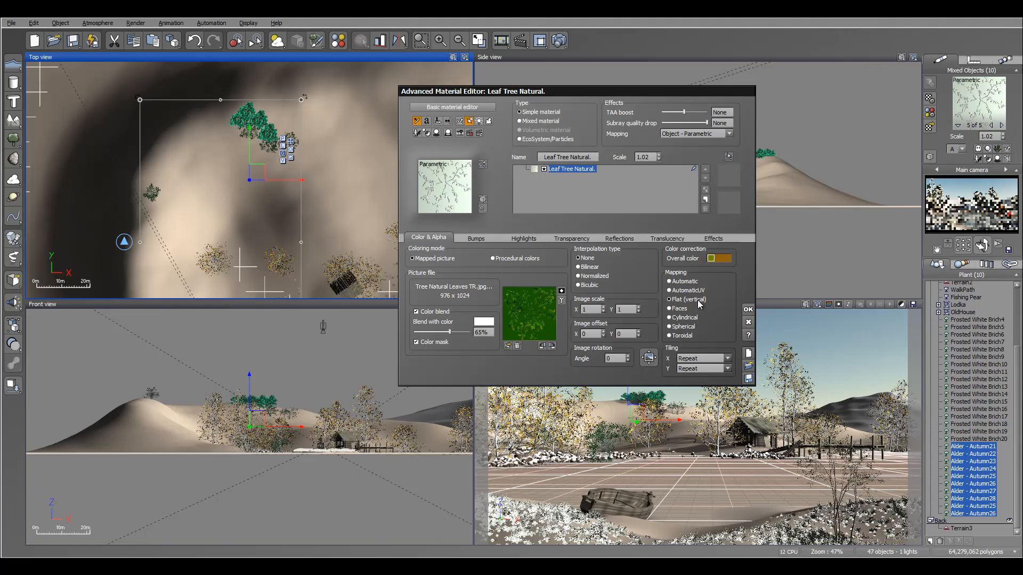
pyautogui.click(750, 309)
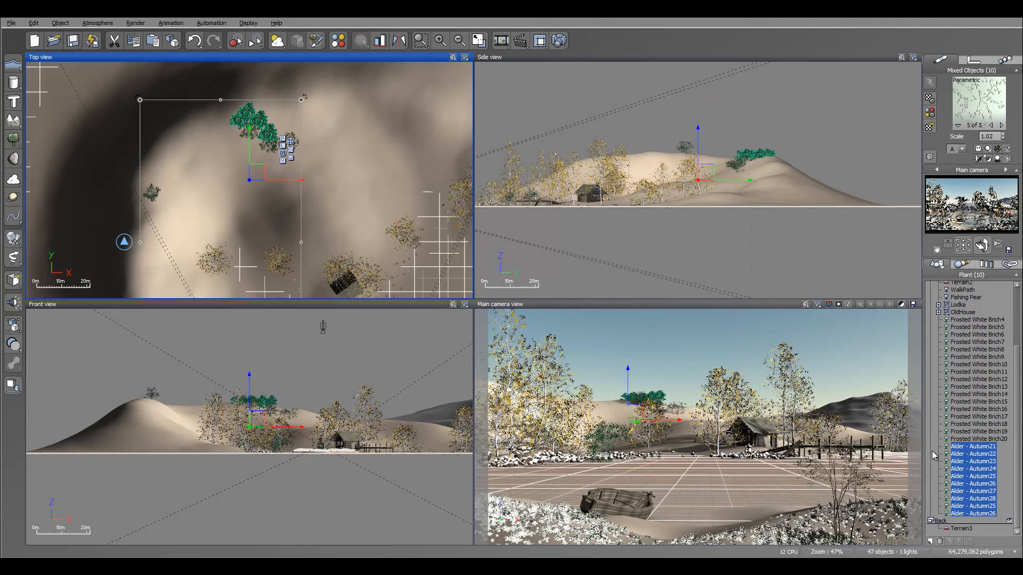
# - Select all the frosted white birches together with the ten alders and combine them into one group
pyautogui.keyDown('shift'); pyautogui.click(973, 320); pyautogui.keyUp('shift')
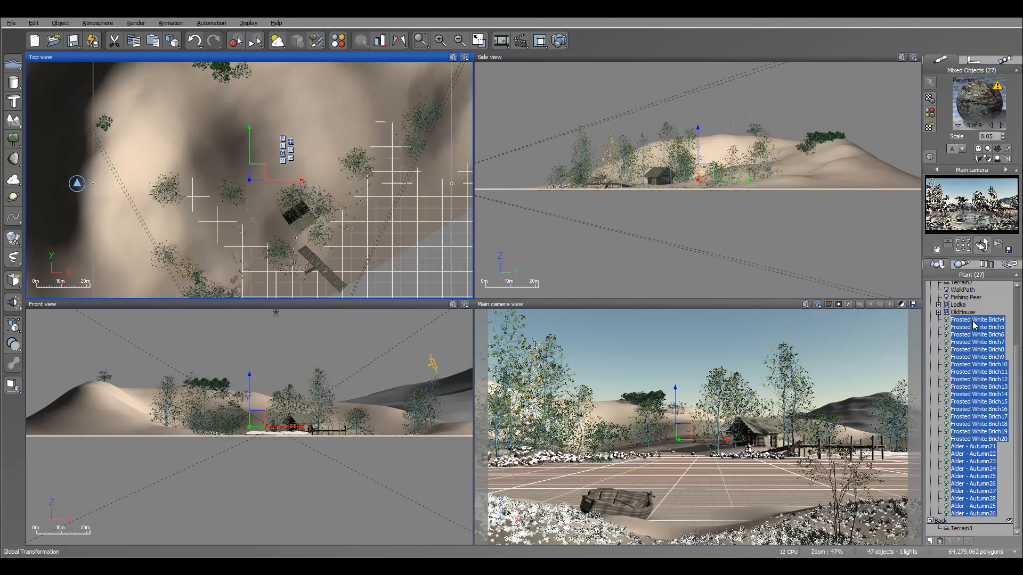
pyautogui.hotkey('ctrl', 'g')
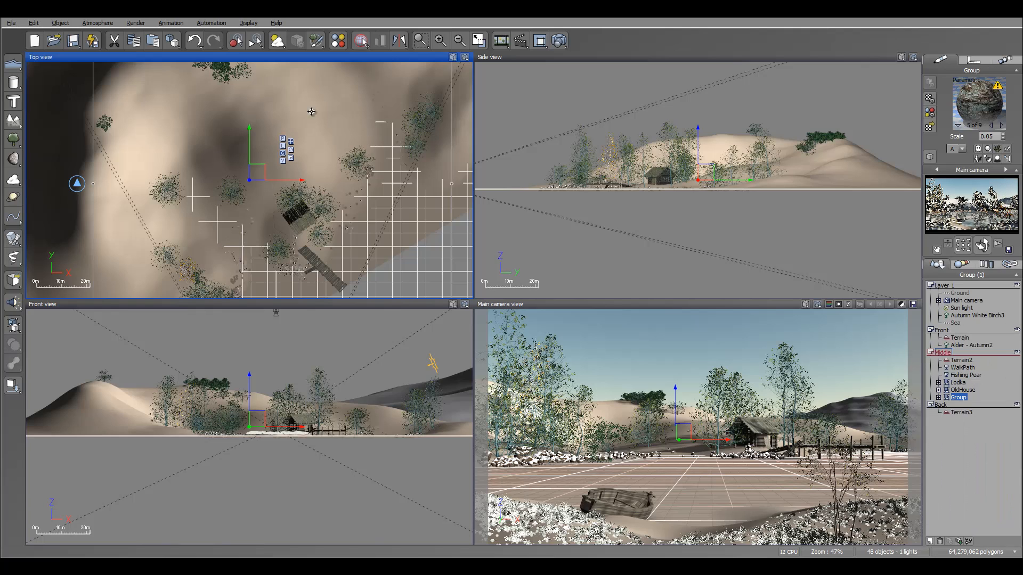
# - Add a Scots Pine from the Trees collection, place it in the hollow between shore birches and ridge alders, and drop it onto the terrain
pyautogui.moveTo(324, 145); pyautogui.dragTo(423, 159, button='right')
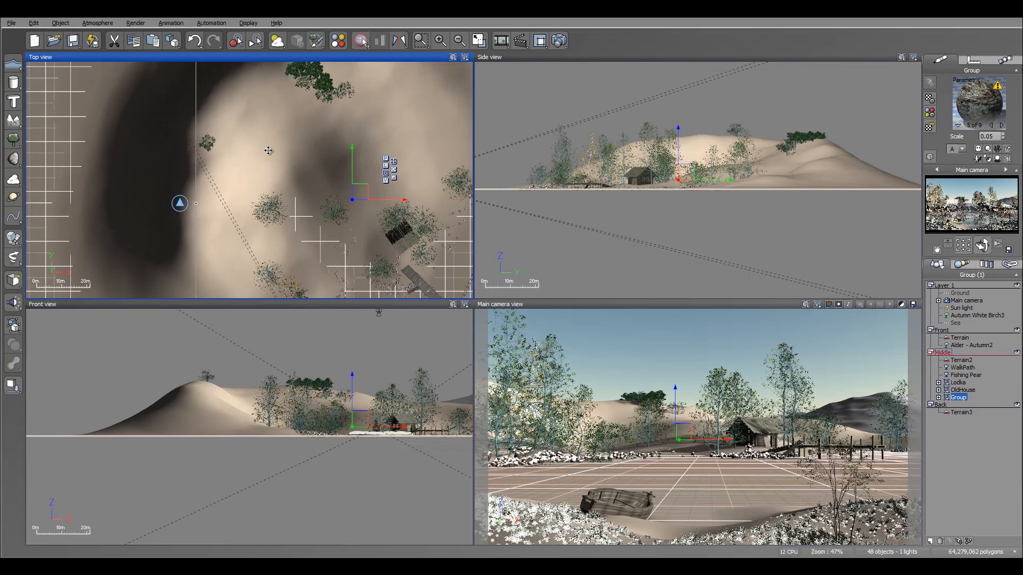
pyautogui.click(13, 141)
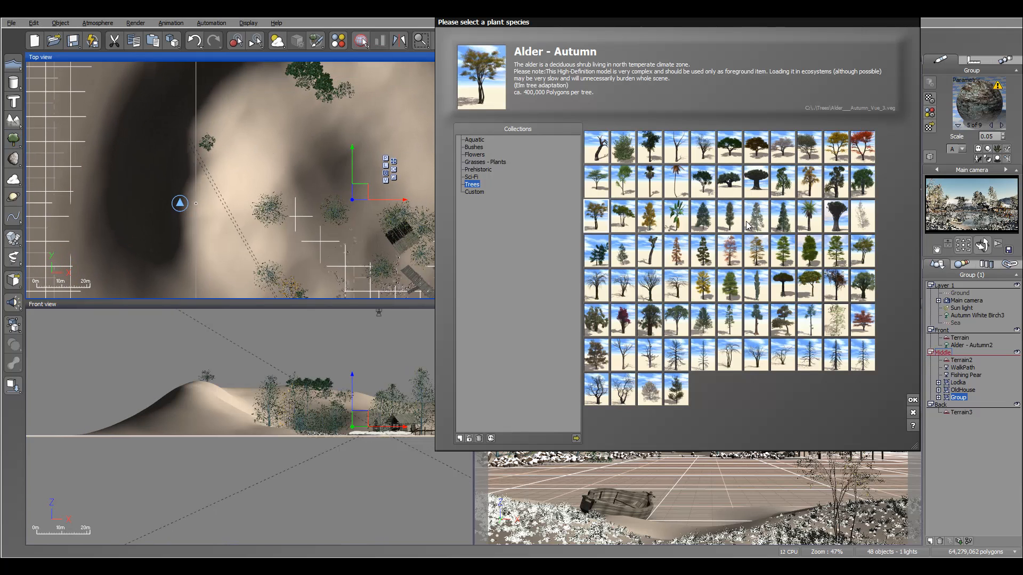
pyautogui.click(732, 322)
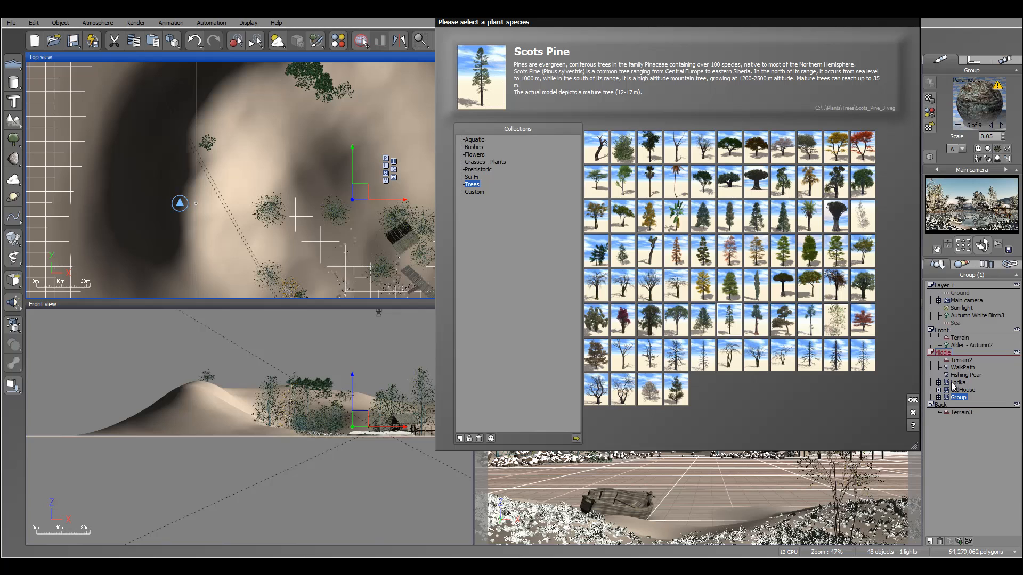
pyautogui.click(913, 400)
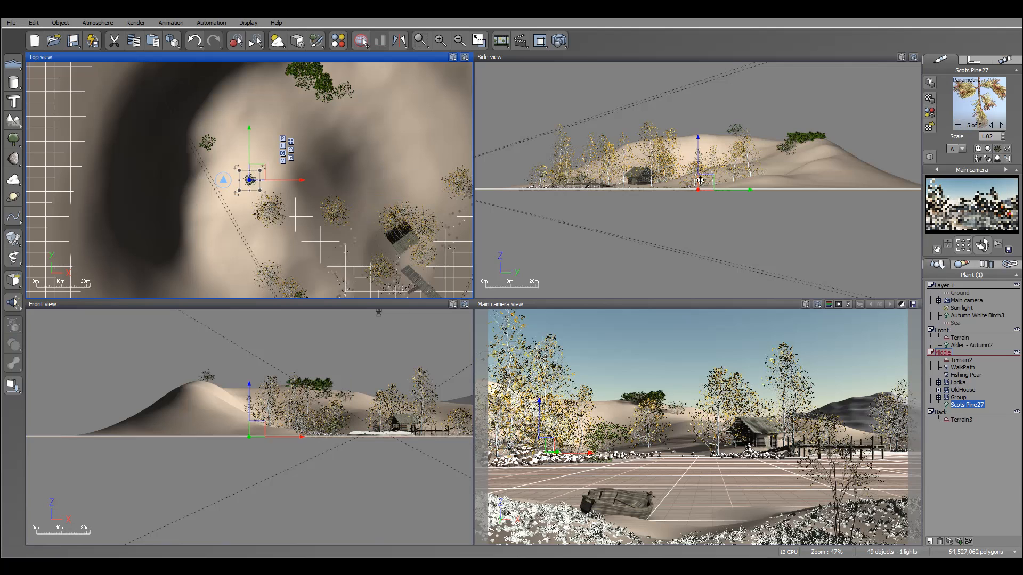
pyautogui.moveTo(711, 181); pyautogui.dragTo(711, 135)
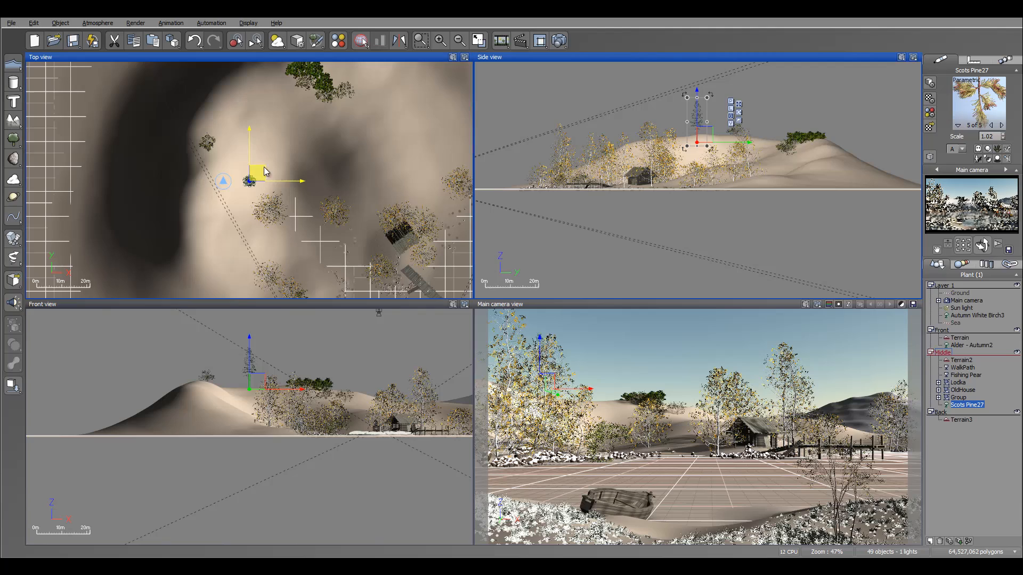
pyautogui.moveTo(263, 167); pyautogui.dragTo(324, 145)
pyautogui.click(3, 379)
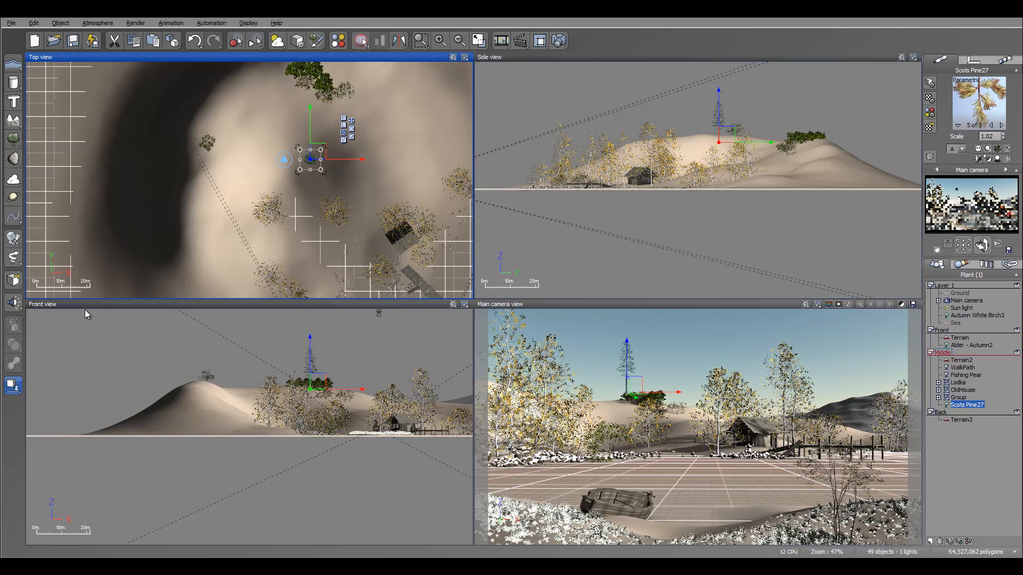
# - Add a second Scots Pine on the distant ridge beside the alder clump, raise it above the hill, and drop it onto the terrain
pyautogui.click(14, 141)
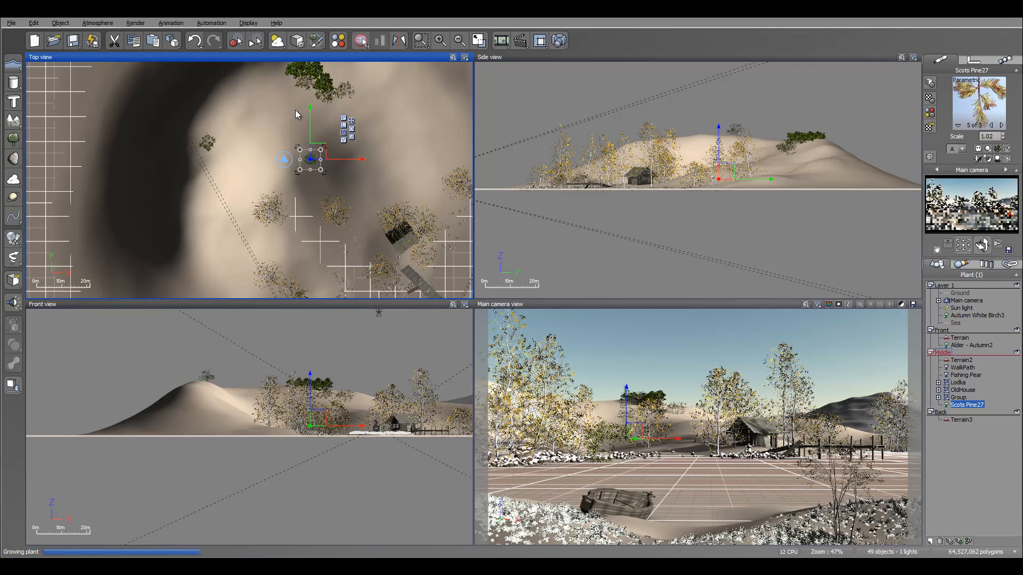
pyautogui.click(250, 180)
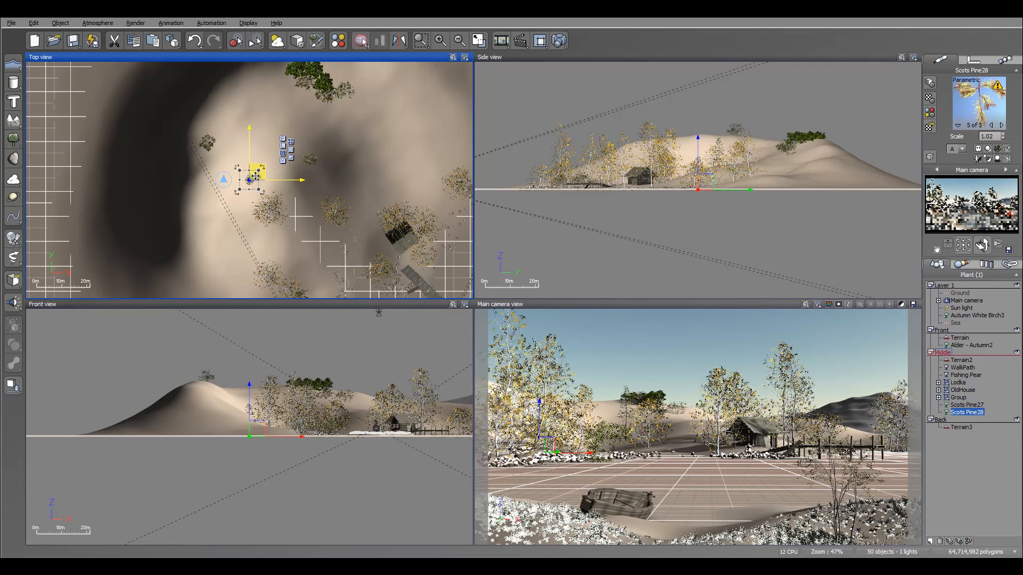
pyautogui.moveTo(256, 177); pyautogui.dragTo(260, 75)
pyautogui.moveTo(687, 122); pyautogui.dragTo(541, 167, button='right')
pyautogui.moveTo(658, 192); pyautogui.dragTo(657, 96)
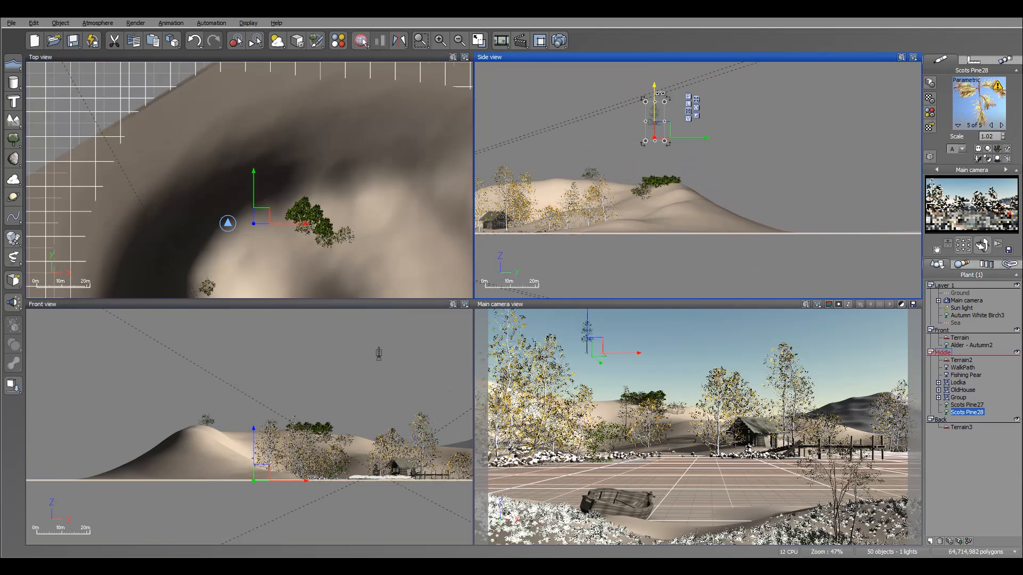
pyautogui.click(14, 384)
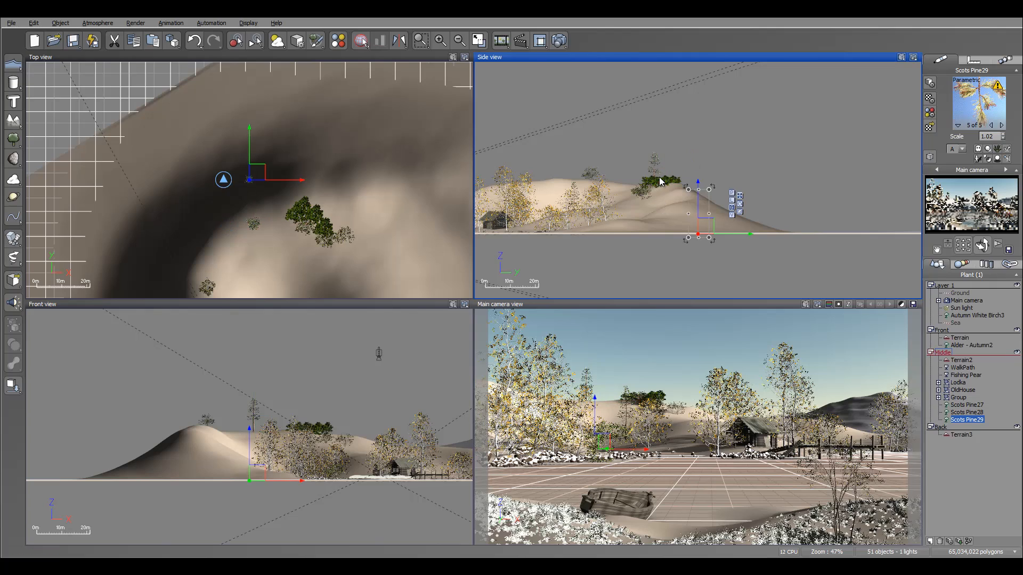
# - Set a third Scots Pine on the ridge terrain and shift it between the second pine and the alder clump
pyautogui.moveTo(660, 176); pyautogui.dragTo(668, 156)
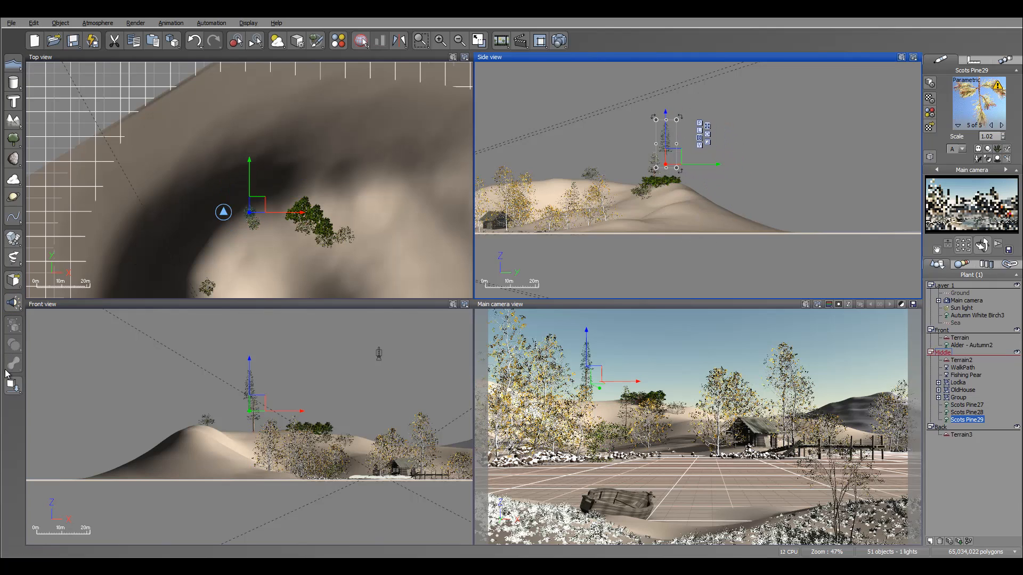
pyautogui.hotkey('ctrl', 'z')
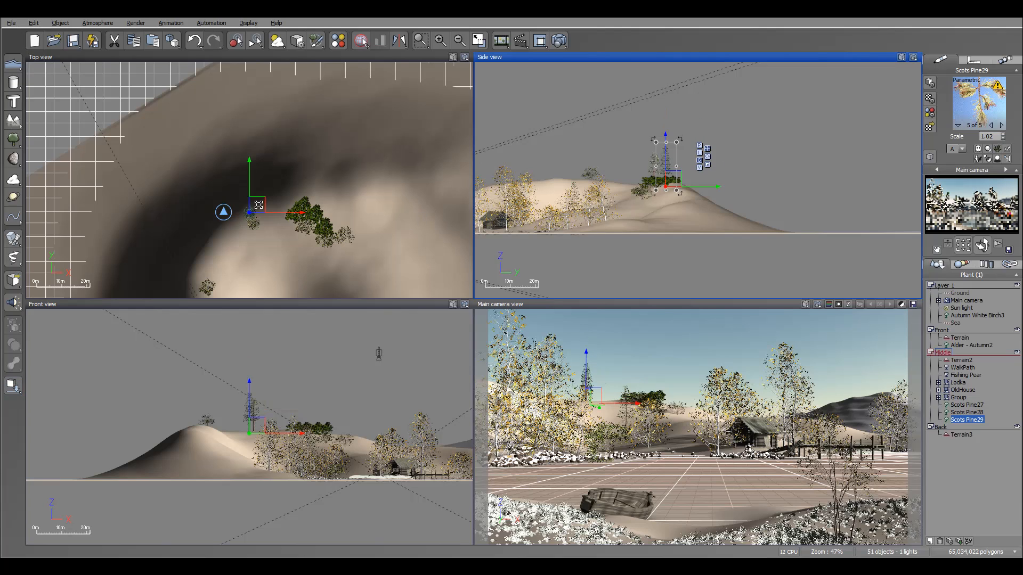
pyautogui.click(258, 204)
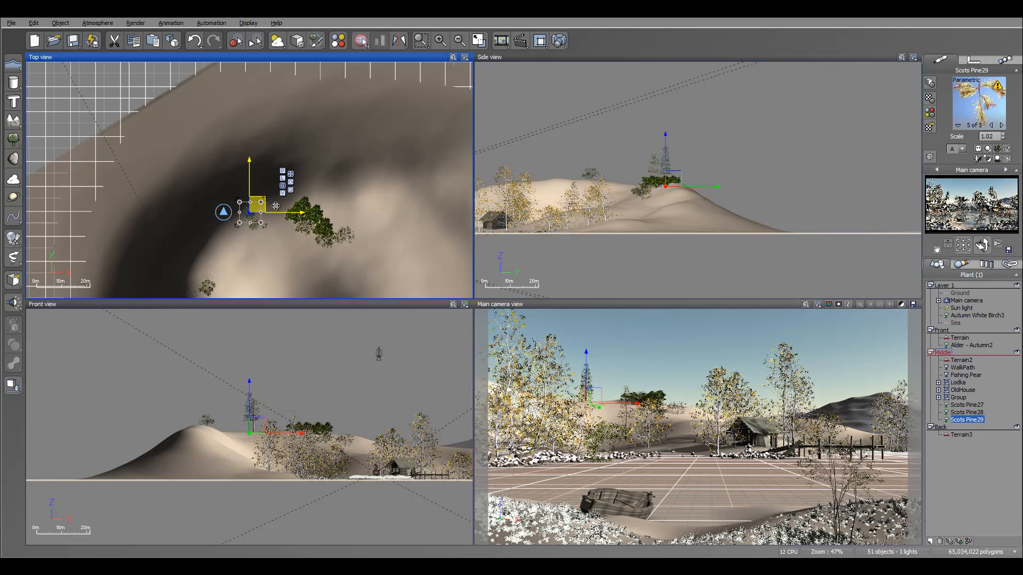
pyautogui.moveTo(275, 206); pyautogui.dragTo(293, 209)
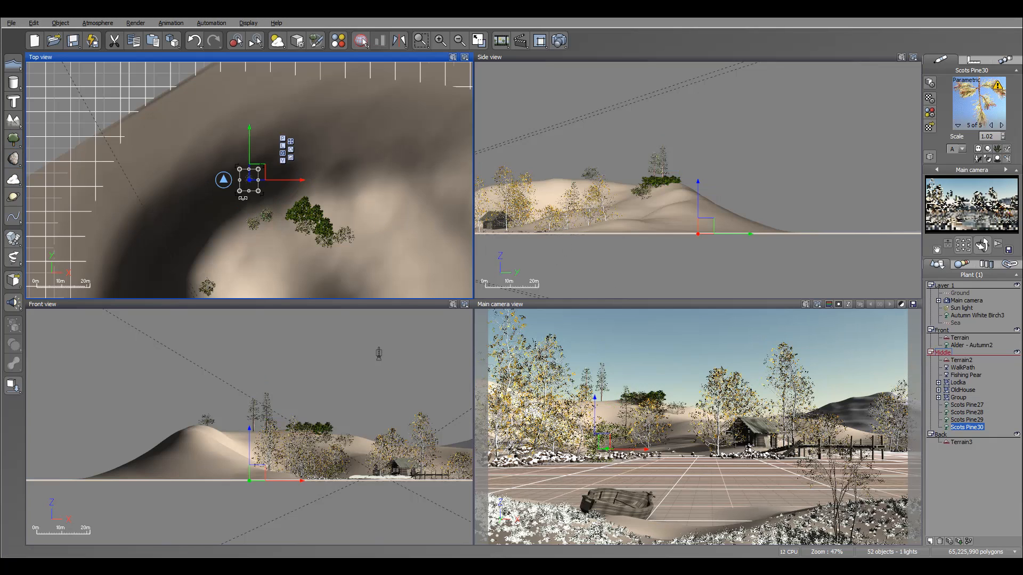
# - Place two more Scots Pines, one on the slope below the ridge pair and one at the alder clump, and drop them onto the terrain
pyautogui.moveTo(255, 175); pyautogui.dragTo(282, 254)
pyautogui.moveTo(616, 185); pyautogui.dragTo(616, 133)
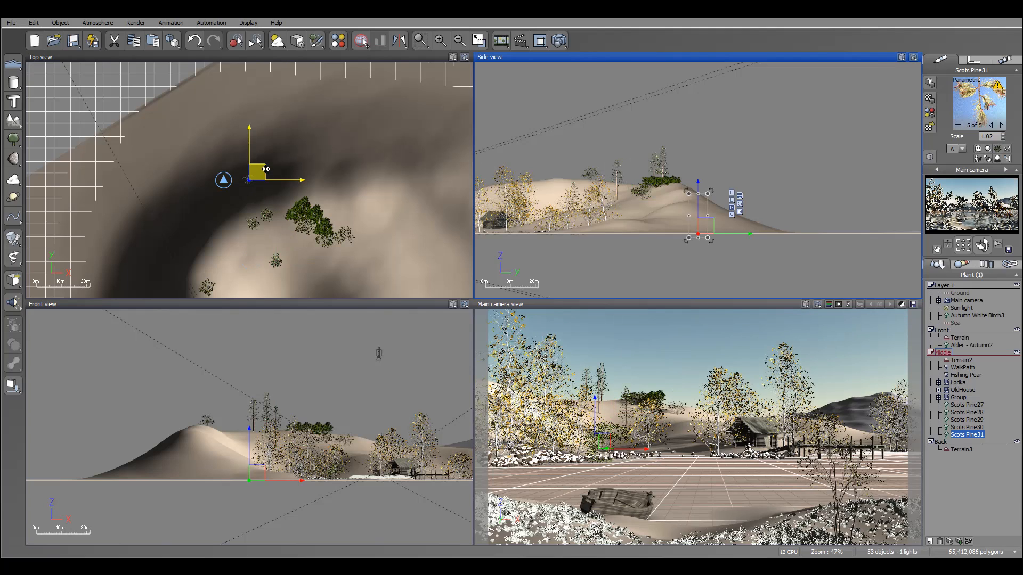
pyautogui.moveTo(266, 168); pyautogui.dragTo(301, 201)
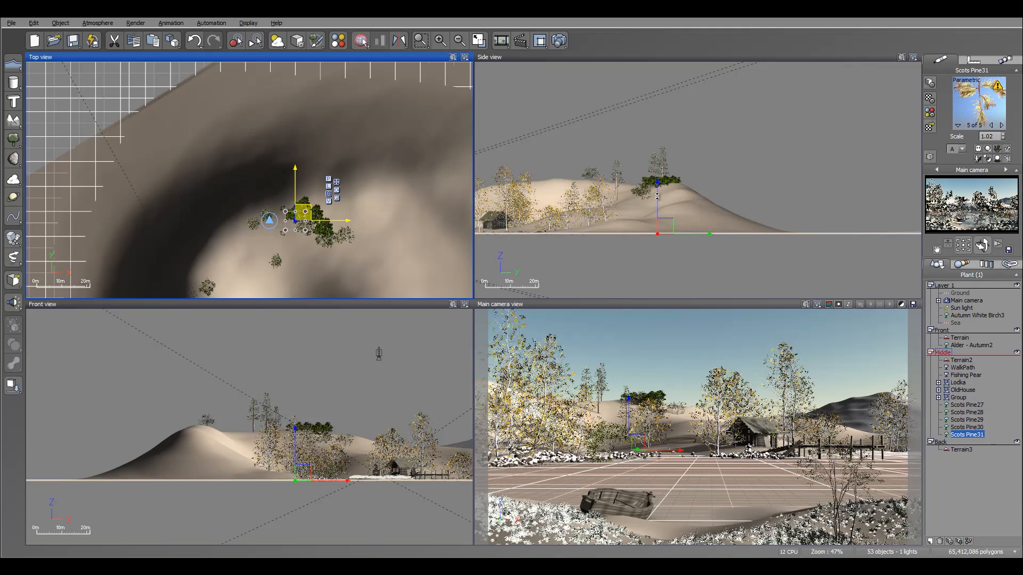
pyautogui.click(658, 167)
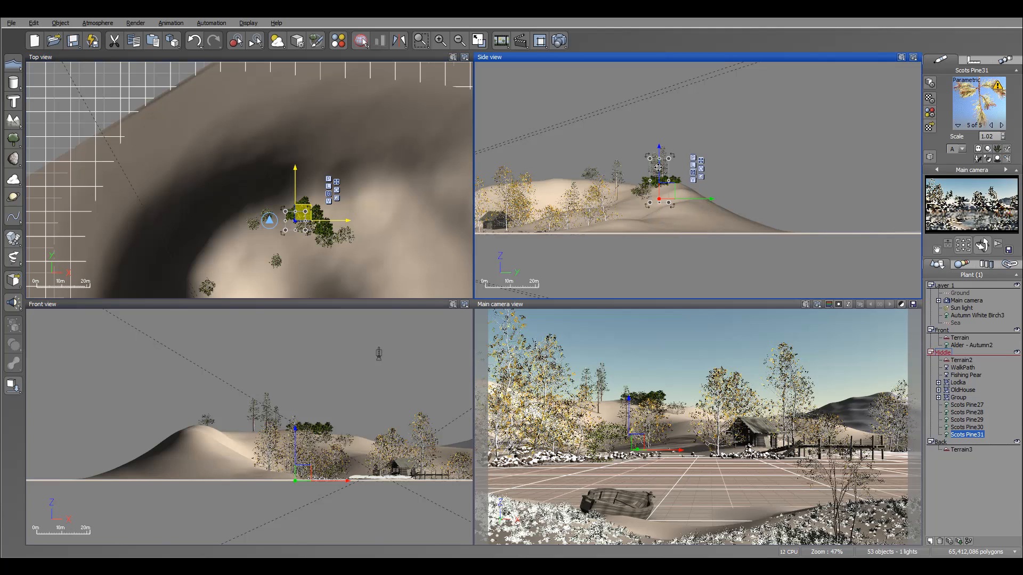
pyautogui.moveTo(658, 167); pyautogui.dragTo(661, 142)
pyautogui.click(17, 390)
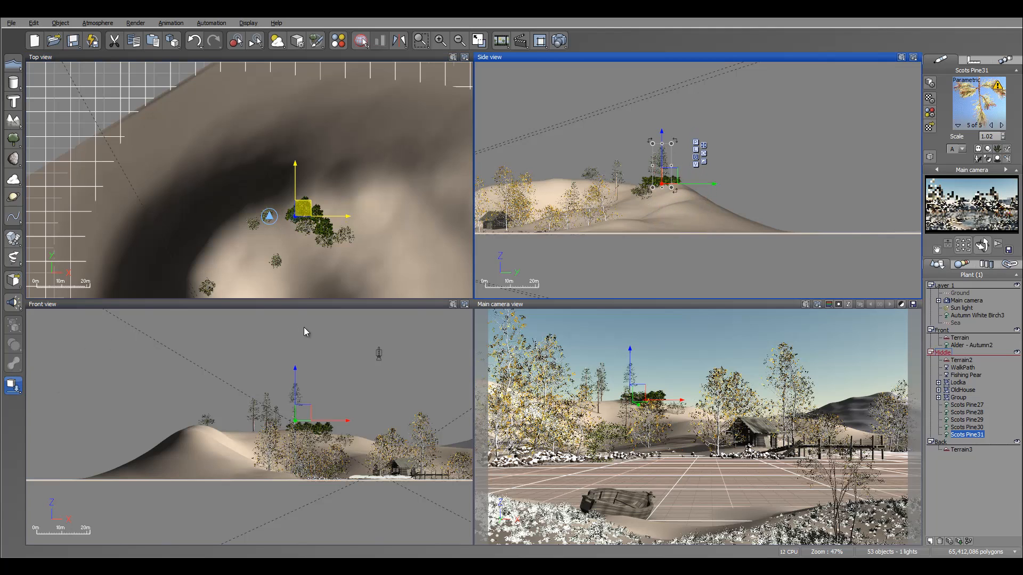
# - Add another Scots Pine to the hillside in the gap beside the old house, raise it above the ground, and drop it onto the terrain
pyautogui.moveTo(458, 265); pyautogui.dragTo(397, 146, button='right')
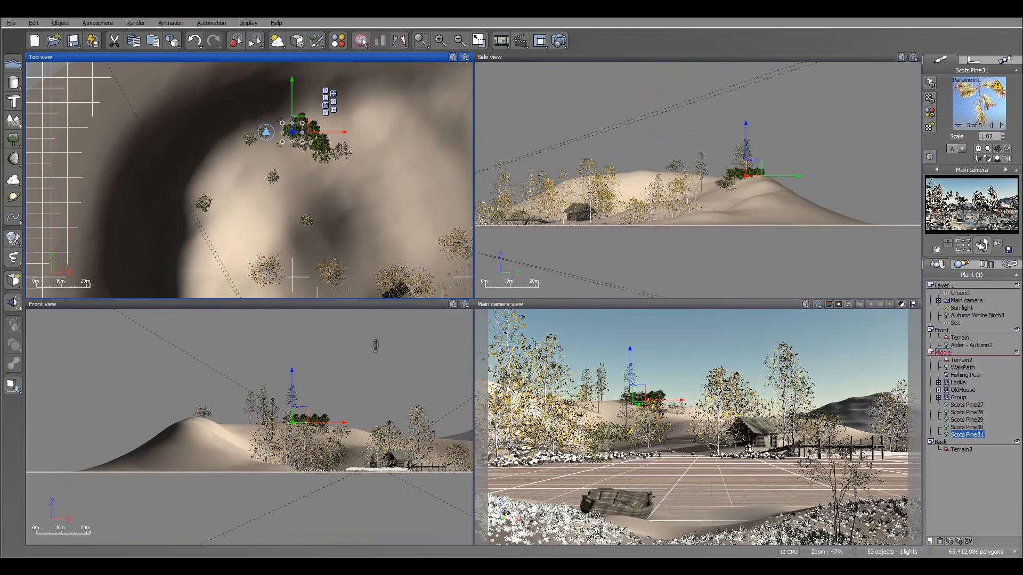
pyautogui.click(13, 140)
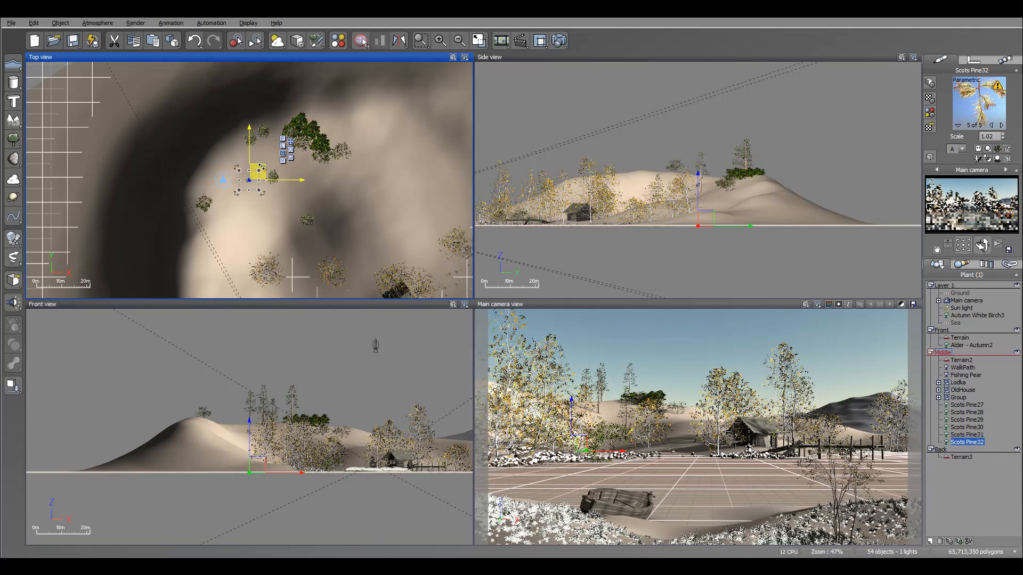
pyautogui.moveTo(259, 168); pyautogui.dragTo(384, 208)
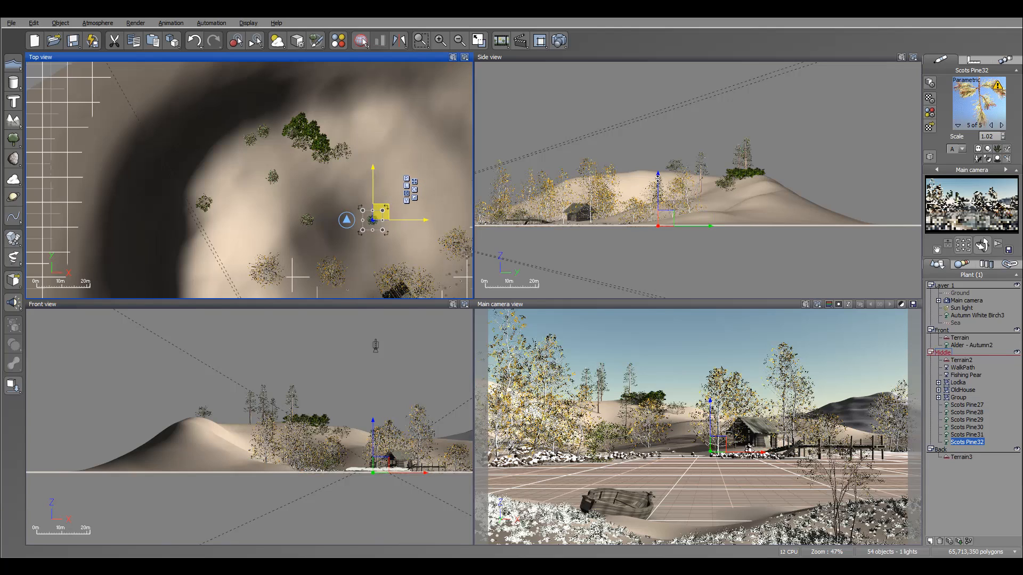
pyautogui.moveTo(657, 178); pyautogui.dragTo(657, 138)
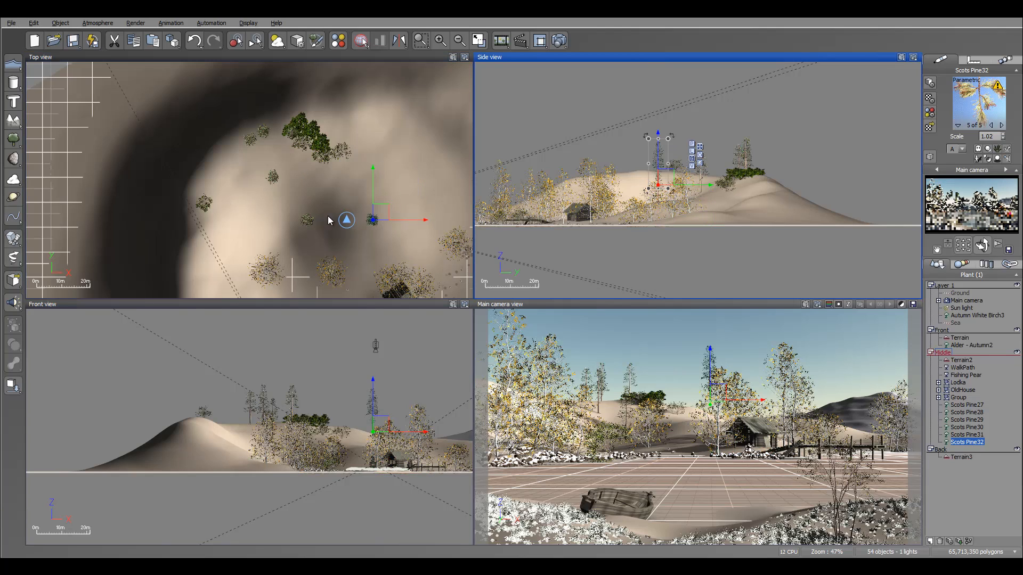
pyautogui.click(380, 215)
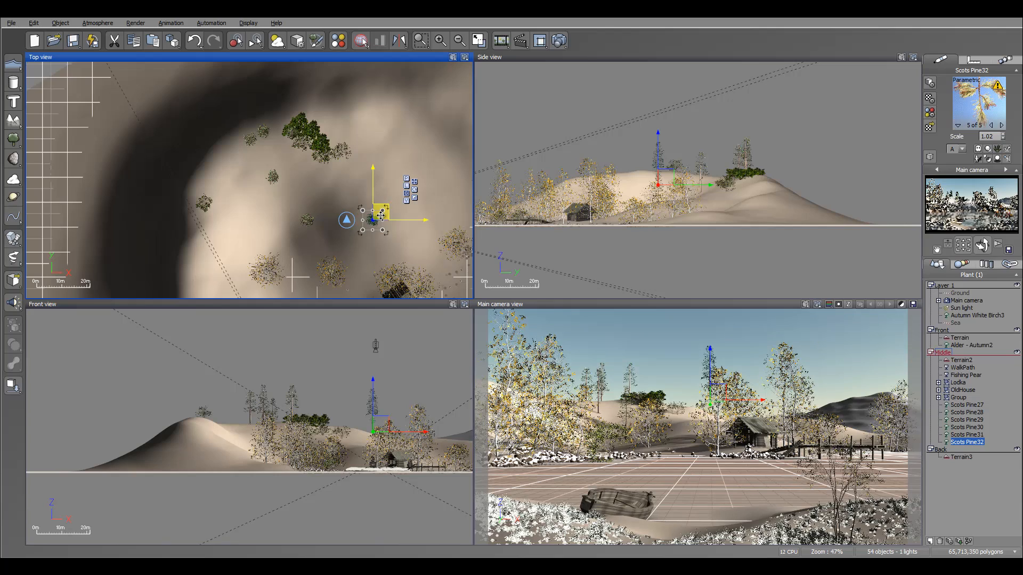
pyautogui.moveTo(377, 209); pyautogui.dragTo(366, 196)
pyautogui.click(13, 385)
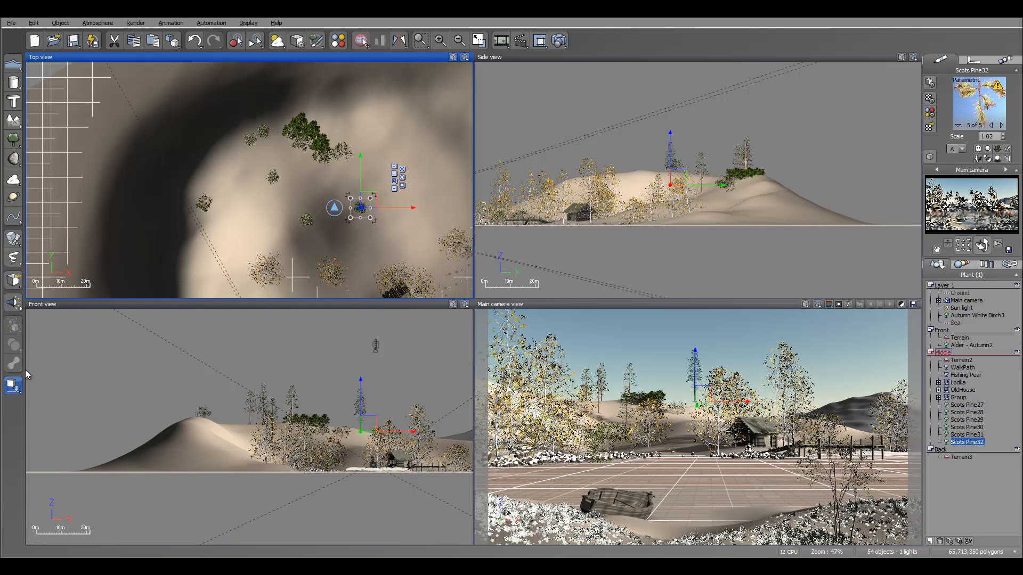
# - Render the scene from the main camera to check the added pines, and close the render
pyautogui.click(557, 40)
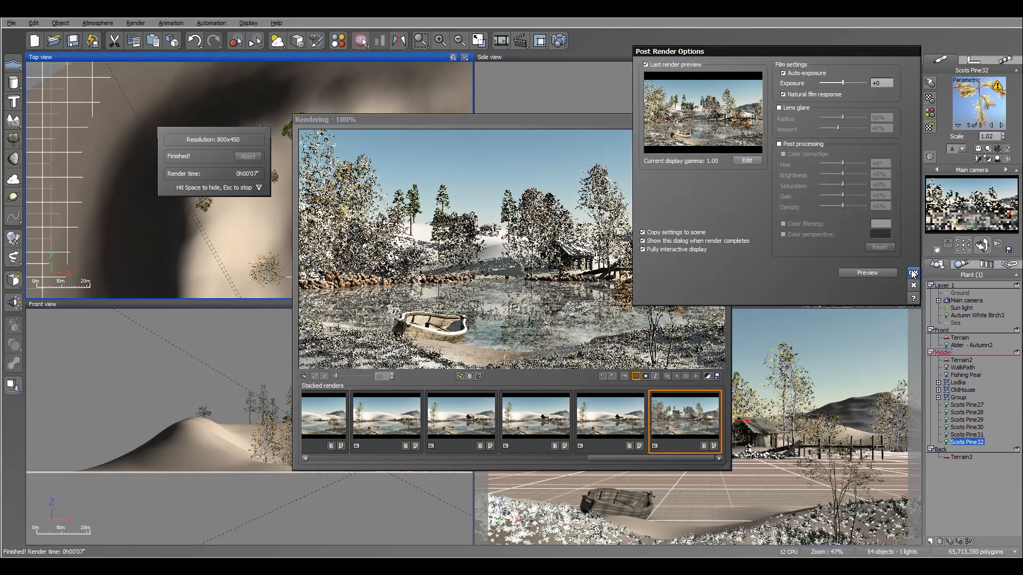
pyautogui.click(912, 273)
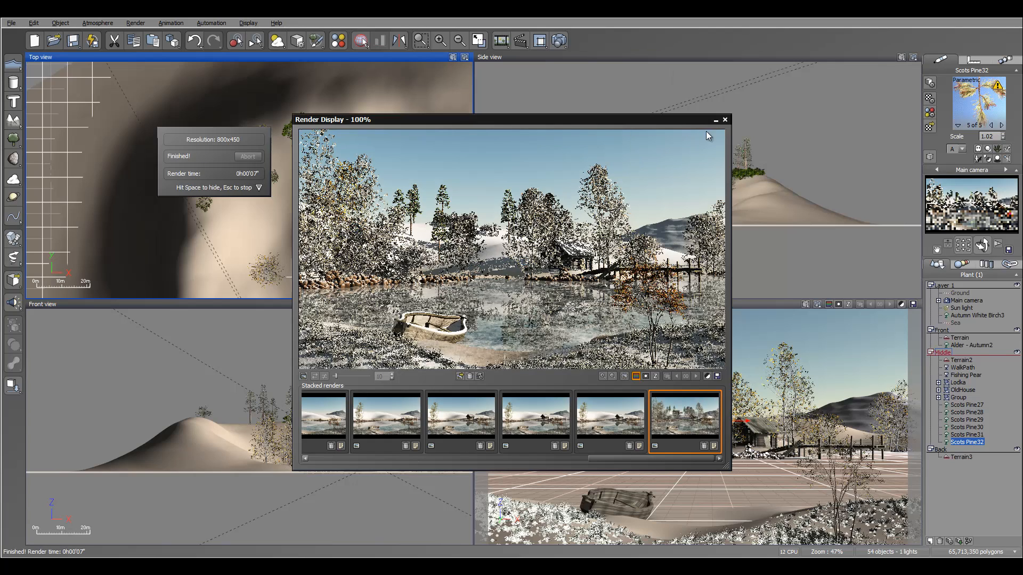
pyautogui.click(725, 120)
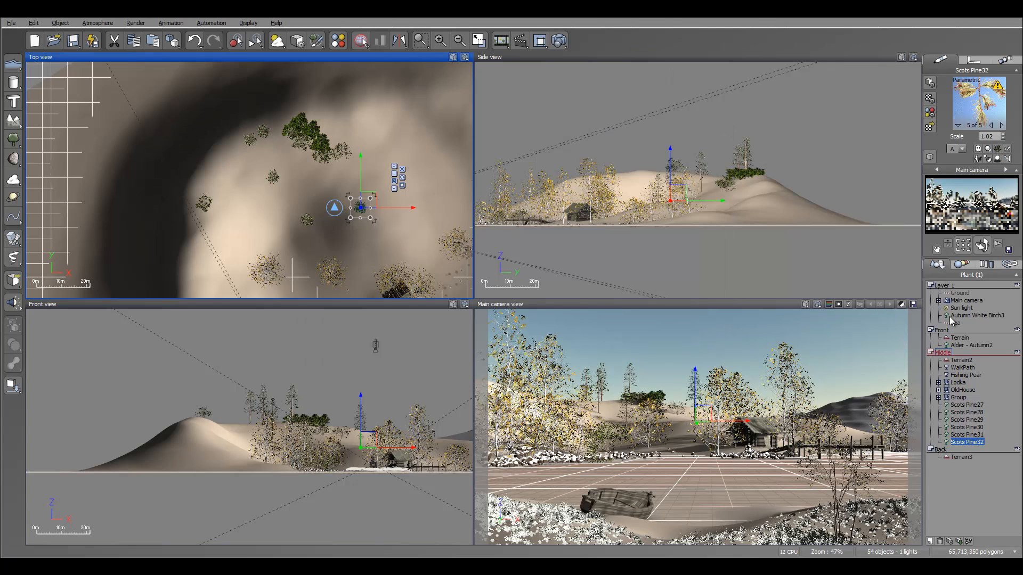
# - Hide the Middle layer and select the distant mountain, Terrain3, in the Back layer
pyautogui.click(930, 352)
pyautogui.click(1016, 353)
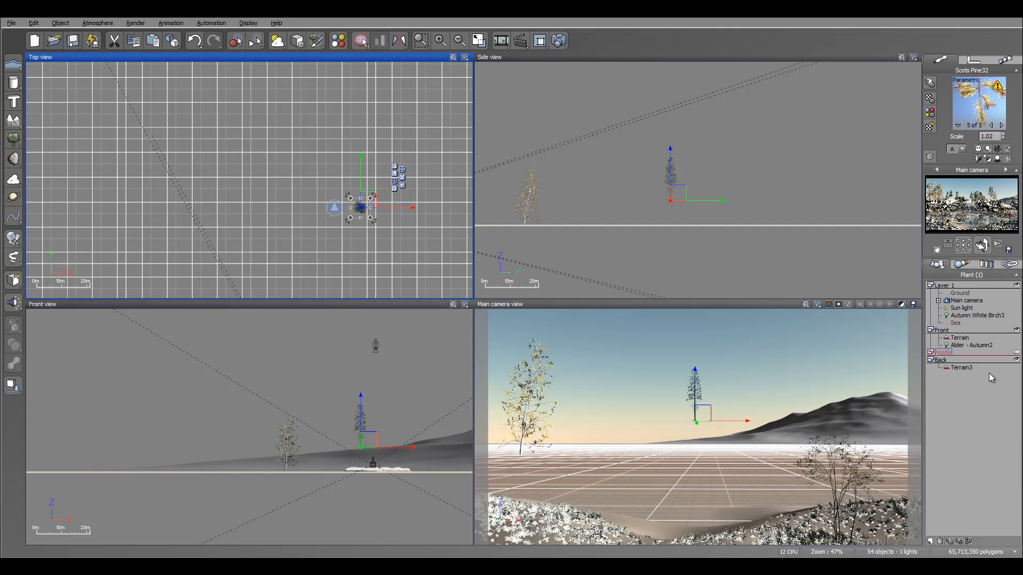
pyautogui.click(973, 388)
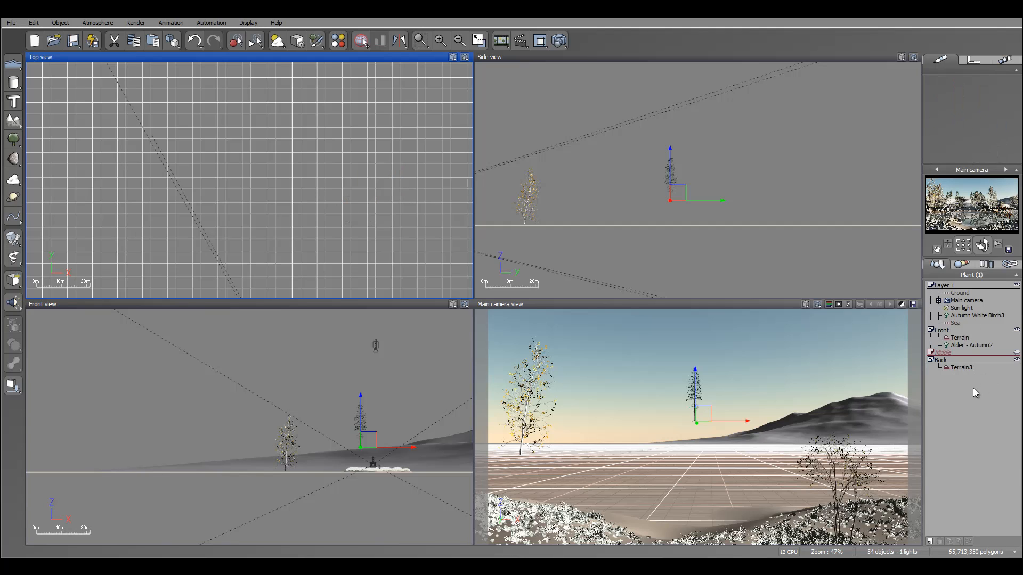
pyautogui.click(967, 316)
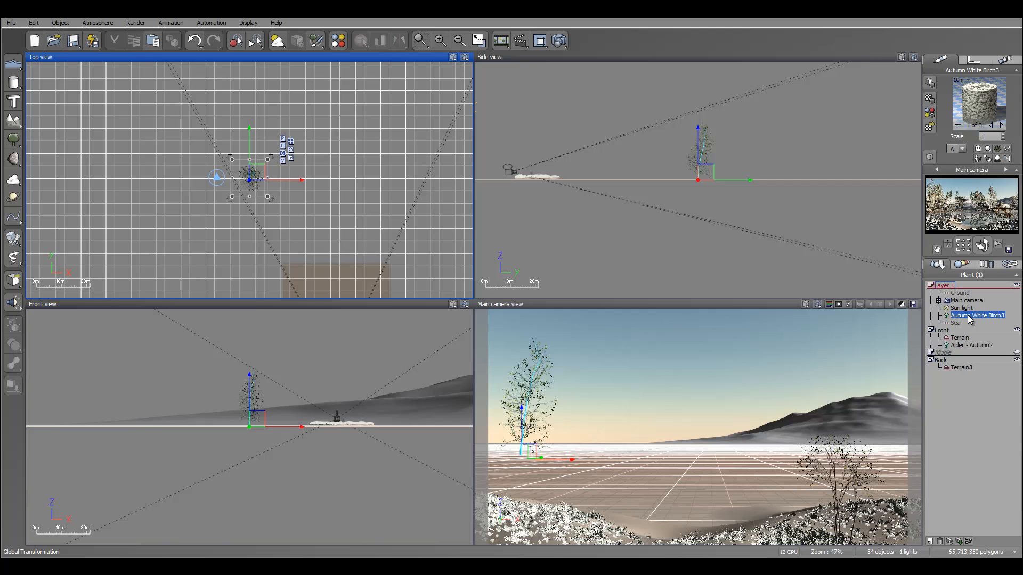
pyautogui.click(960, 369)
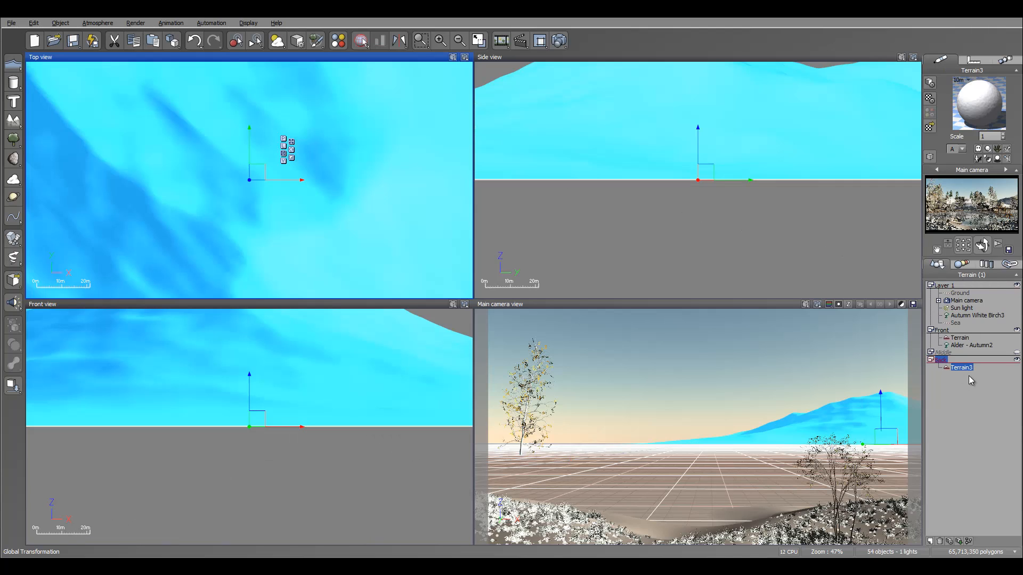
# - Convert the distant mountain's Snow material to an EcoSystem and add Frosted White Brich to its population
pyautogui.doubleClick(974, 102)
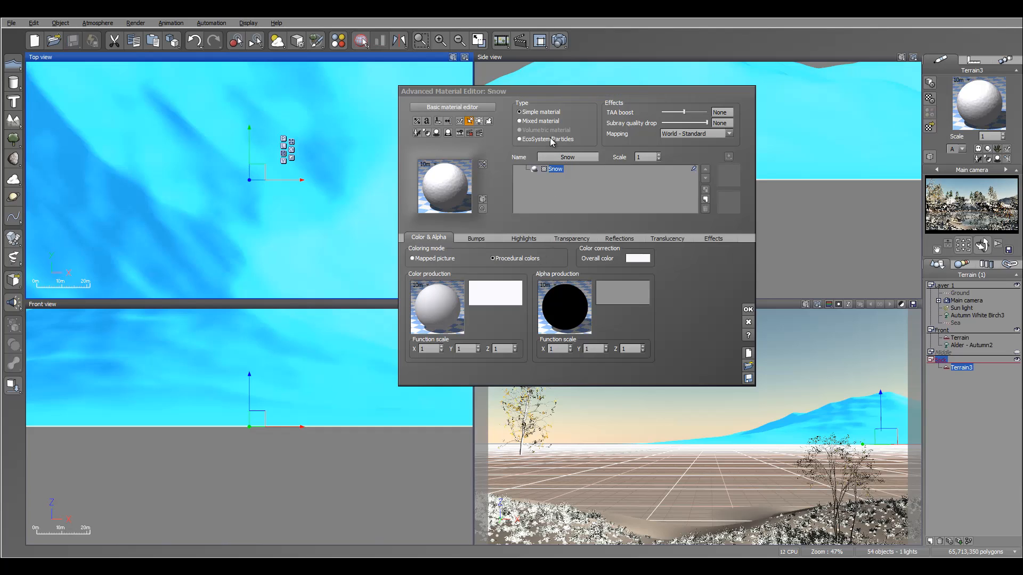
pyautogui.click(550, 140)
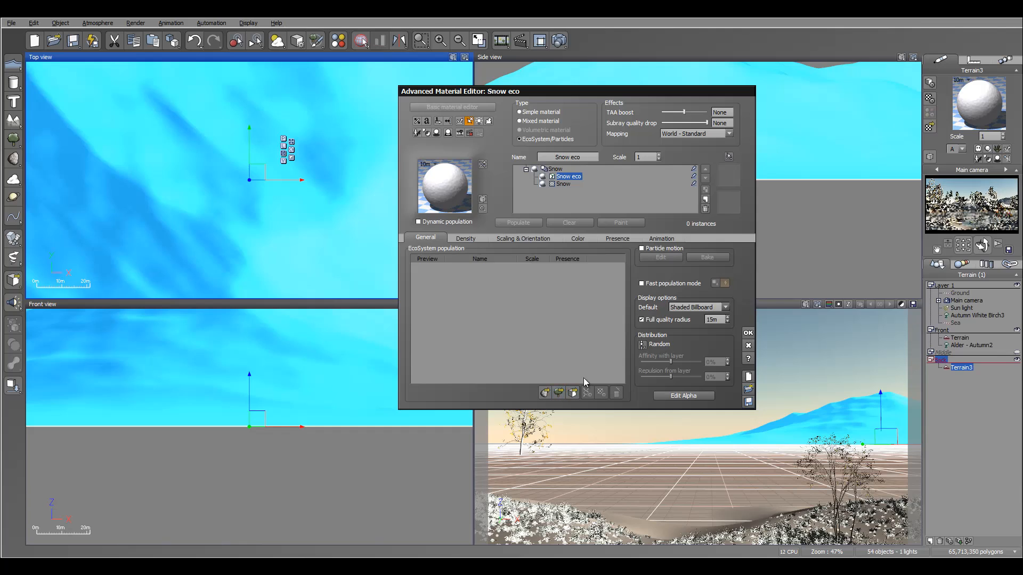
pyautogui.click(572, 392)
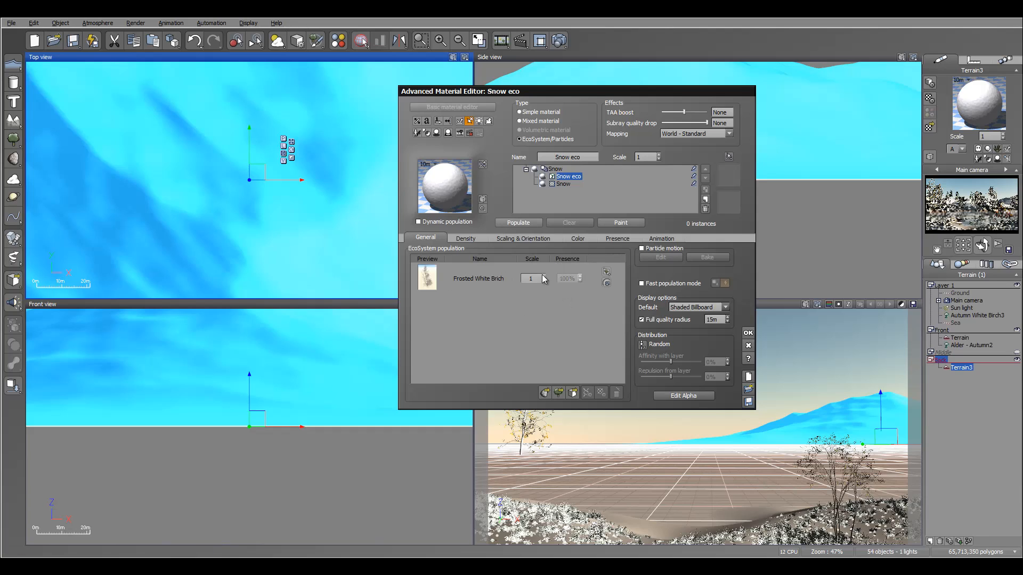
# - Try to populate the mountain with birches restricted by slope, raising the lower slope limit to 96° and 78°
pyautogui.click(617, 238)
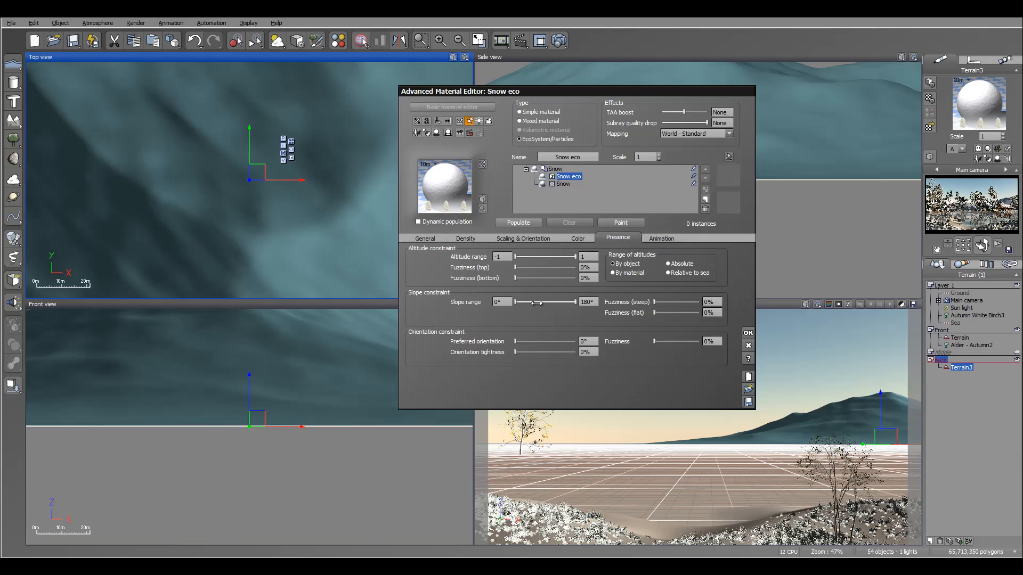
pyautogui.moveTo(514, 302); pyautogui.dragTo(547, 302)
pyautogui.click(528, 224)
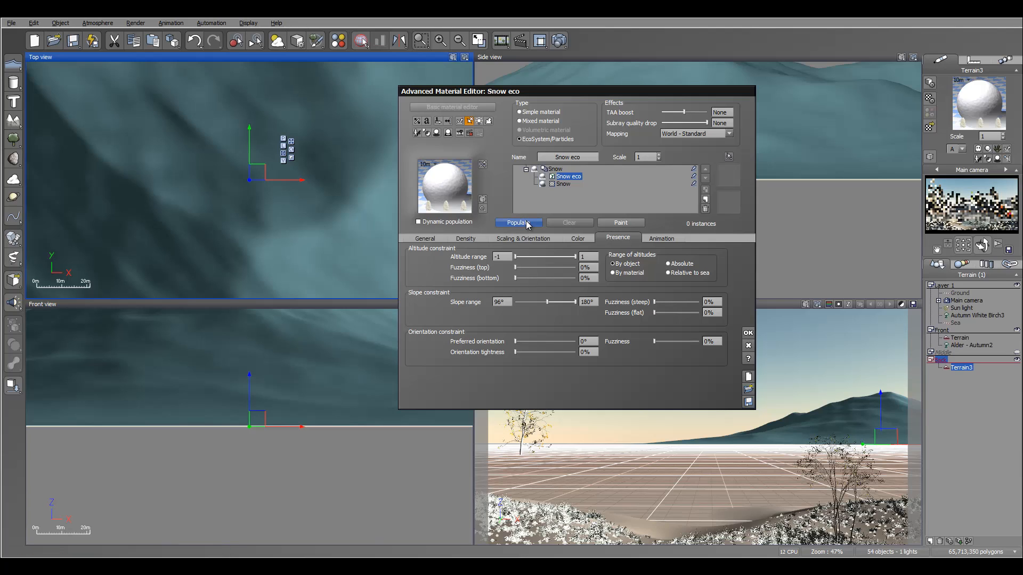
pyautogui.moveTo(642, 93); pyautogui.dragTo(685, 80)
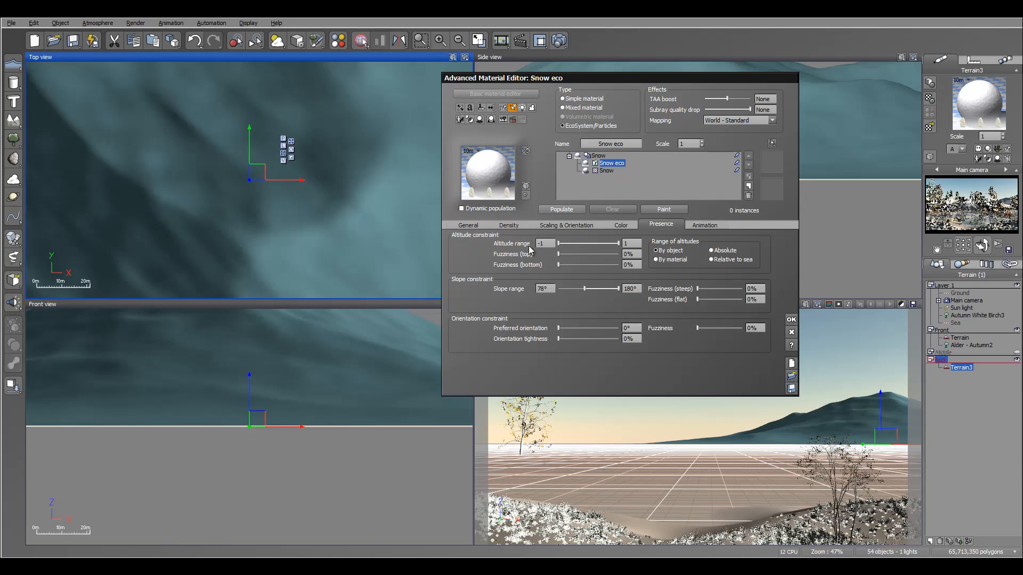
pyautogui.click(498, 226)
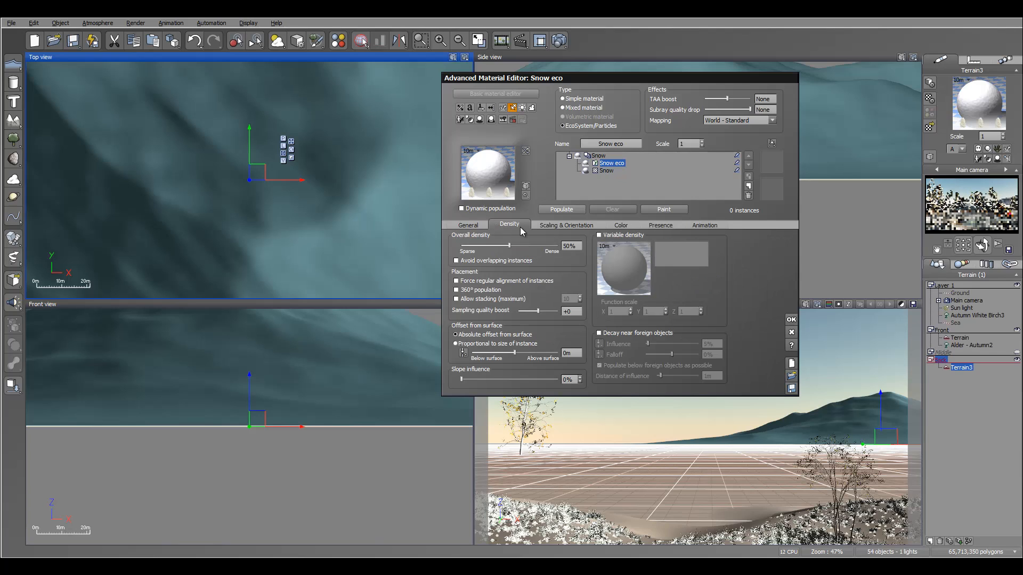
pyautogui.click(557, 210)
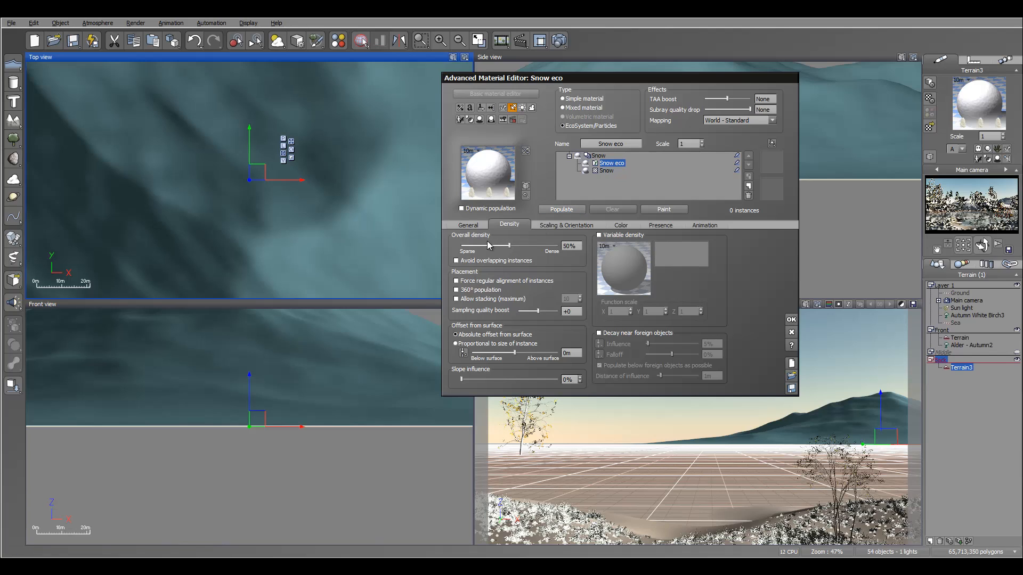
# - Turn on fast population mode and populate the mountain with the slope range restored to 0° to 180°
pyautogui.click(469, 225)
pyautogui.click(685, 270)
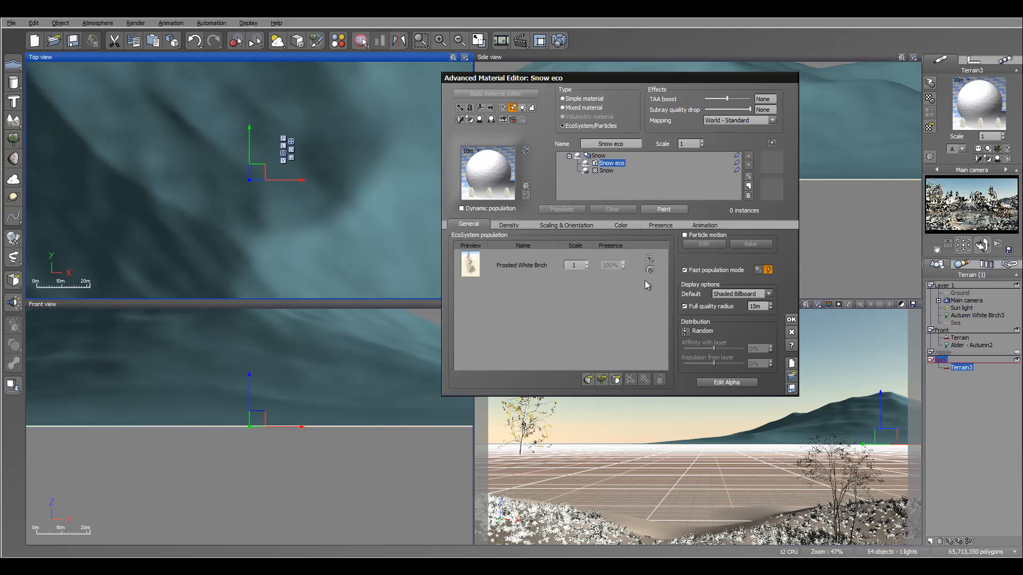
pyautogui.click(654, 228)
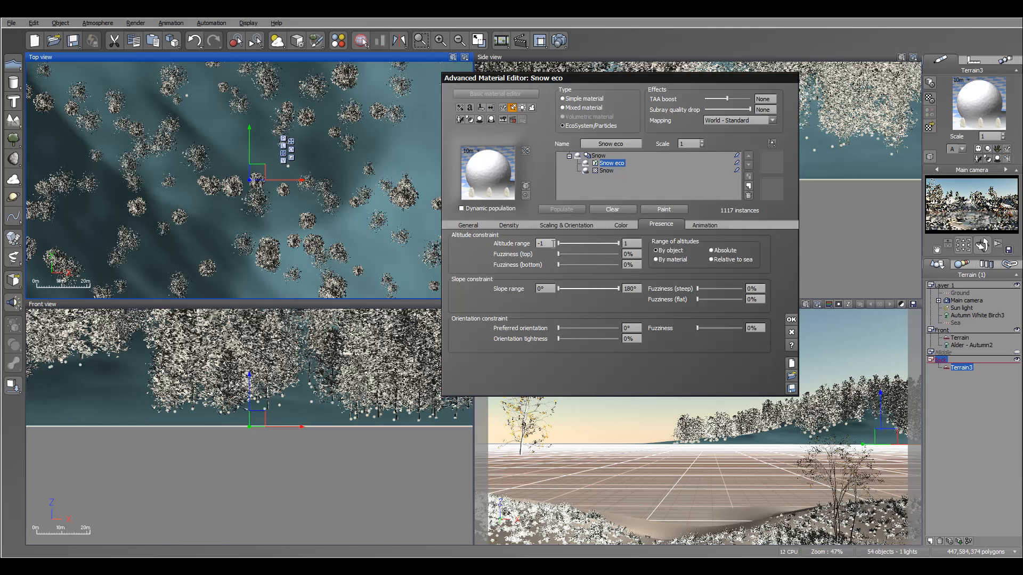
# - Limit the birches to the mountain's upper part by setting the altitude range to -0.43 through 1
pyautogui.moveTo(558, 243); pyautogui.dragTo(580, 243)
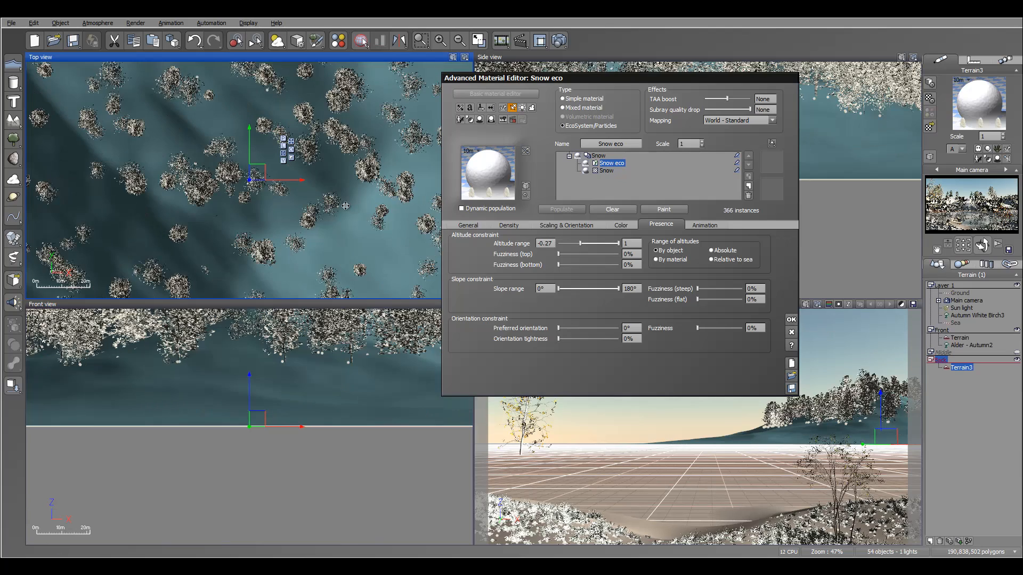
pyautogui.scroll(-5, 343, 208)
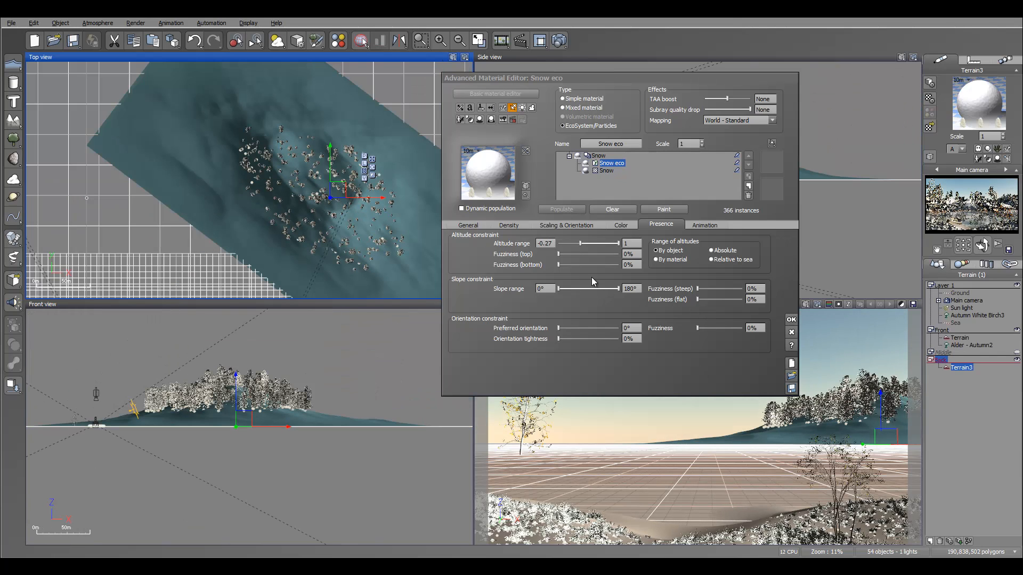
pyautogui.moveTo(580, 245); pyautogui.dragTo(575, 244)
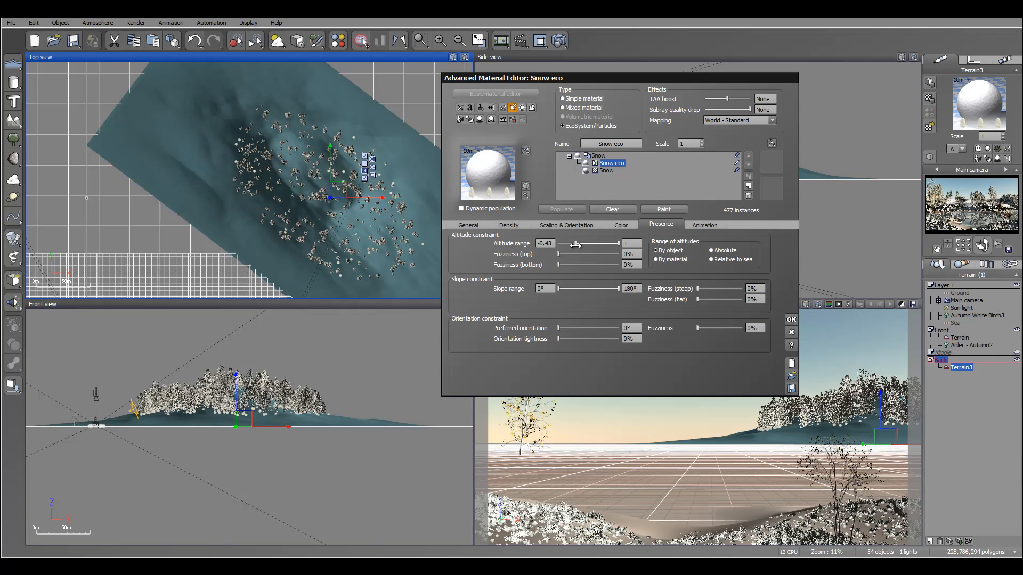
# - Adjust the birch EcoSystem's overall density to 44%
pyautogui.click(520, 225)
pyautogui.moveTo(534, 241); pyautogui.dragTo(534, 243)
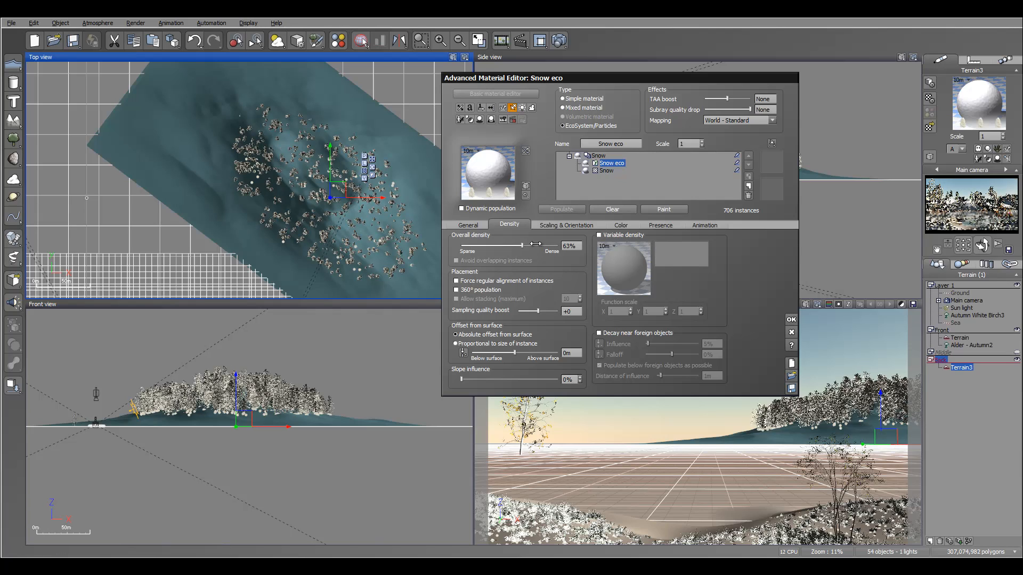
pyautogui.moveTo(534, 243); pyautogui.dragTo(531, 245)
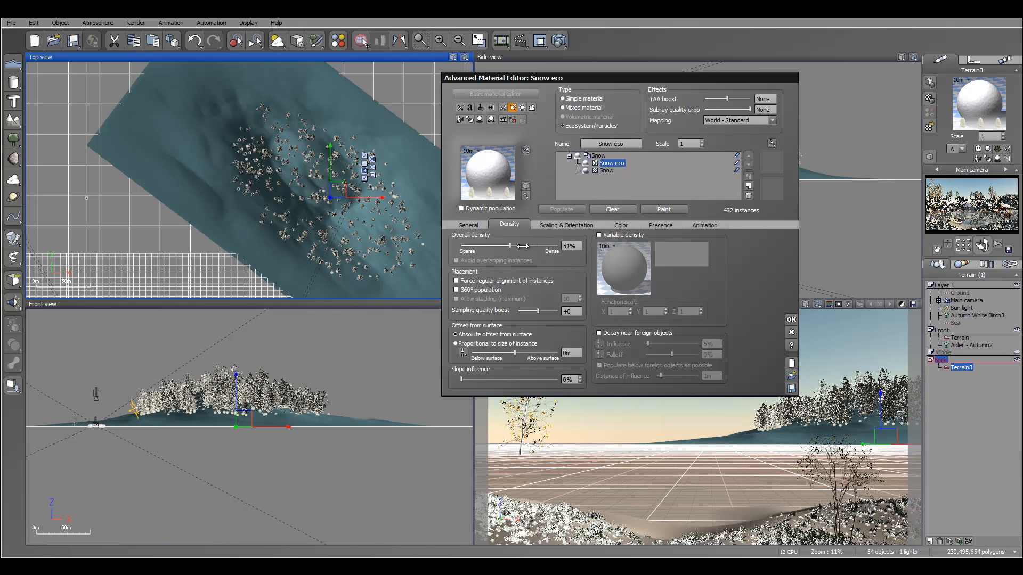
pyautogui.moveTo(519, 246); pyautogui.dragTo(520, 246)
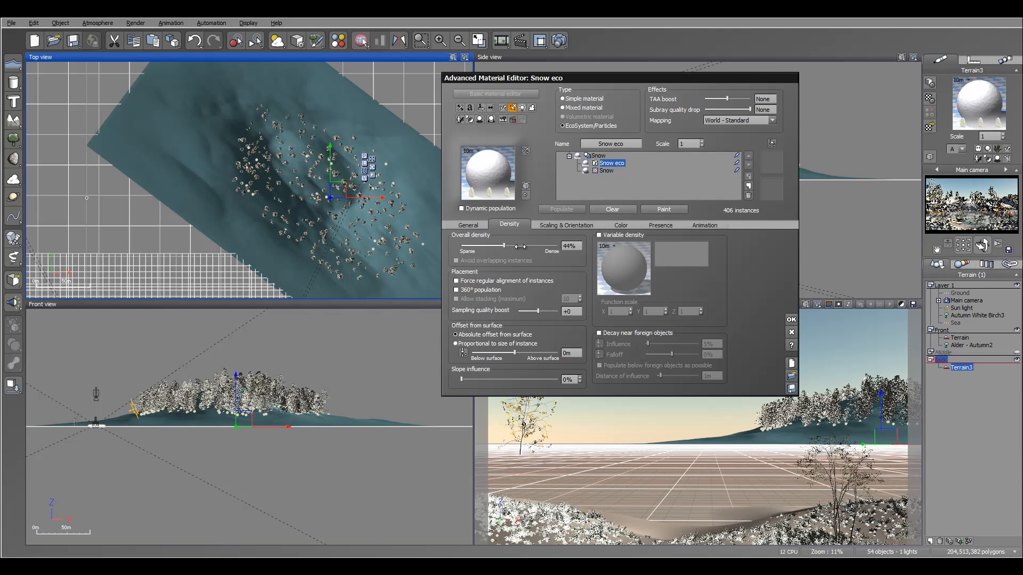
# - Turn off fast population mode for the birch EcoSystem and accept the mountain's material
pyautogui.click(468, 224)
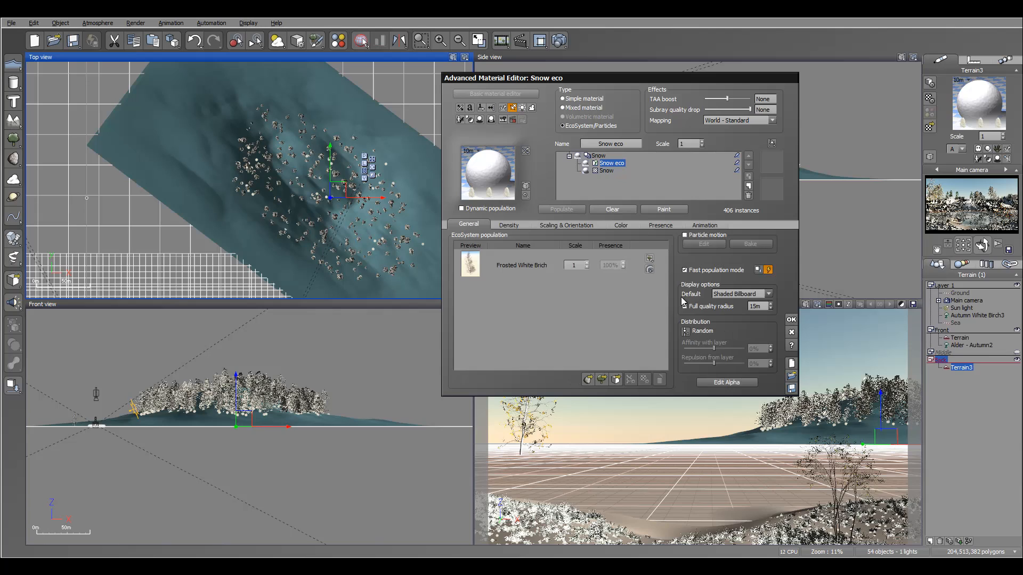
pyautogui.click(692, 270)
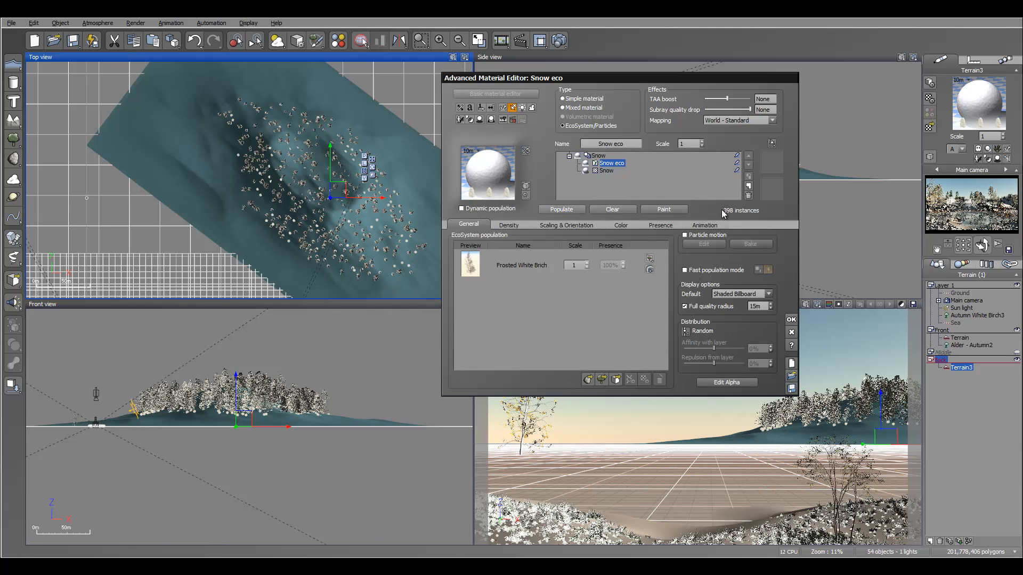
pyautogui.click(791, 320)
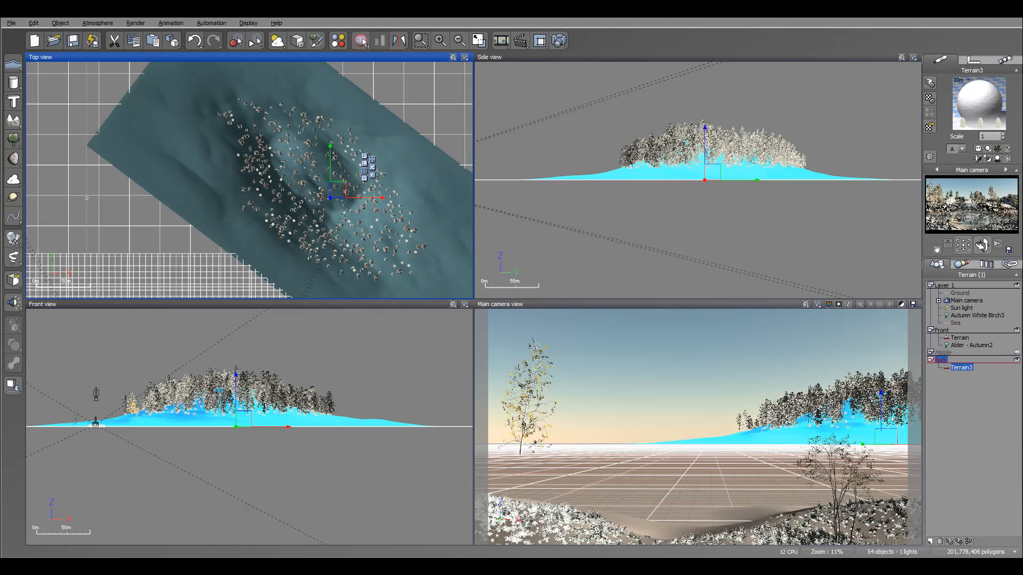
# - Render the scene to check the birch forest on the distant mountain, and close the render
pyautogui.click(562, 39)
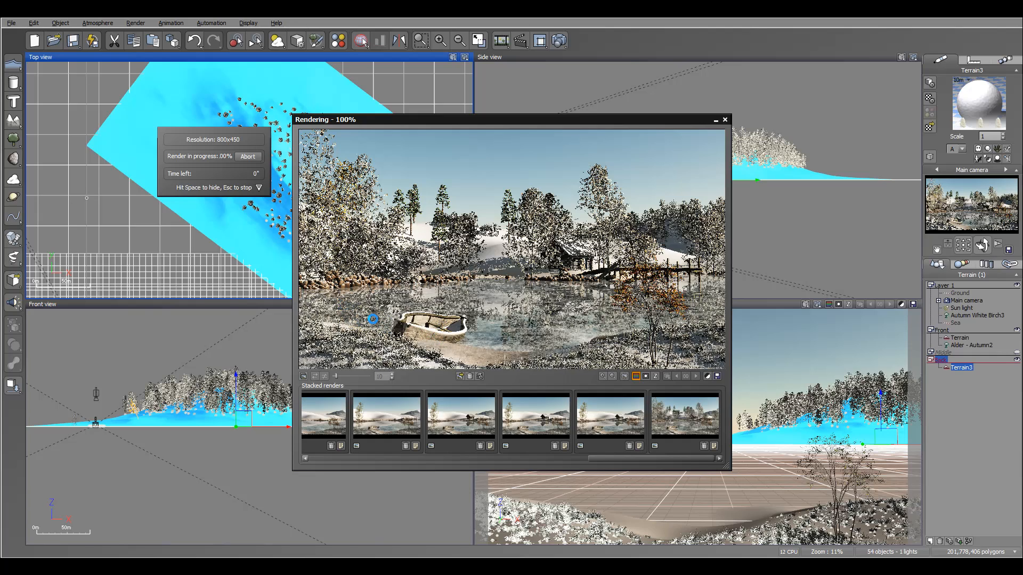
pyautogui.click(913, 273)
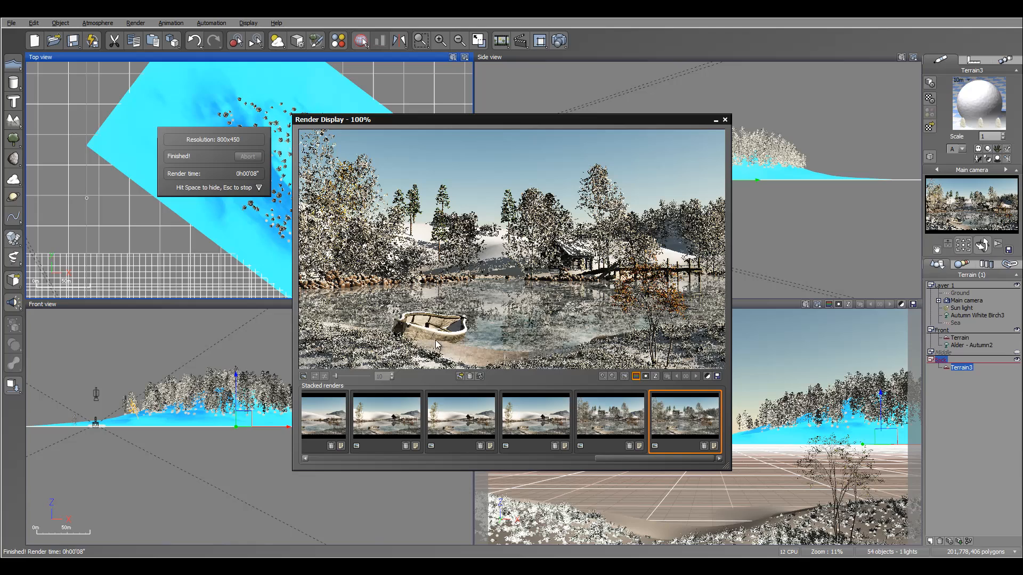
pyautogui.click(724, 120)
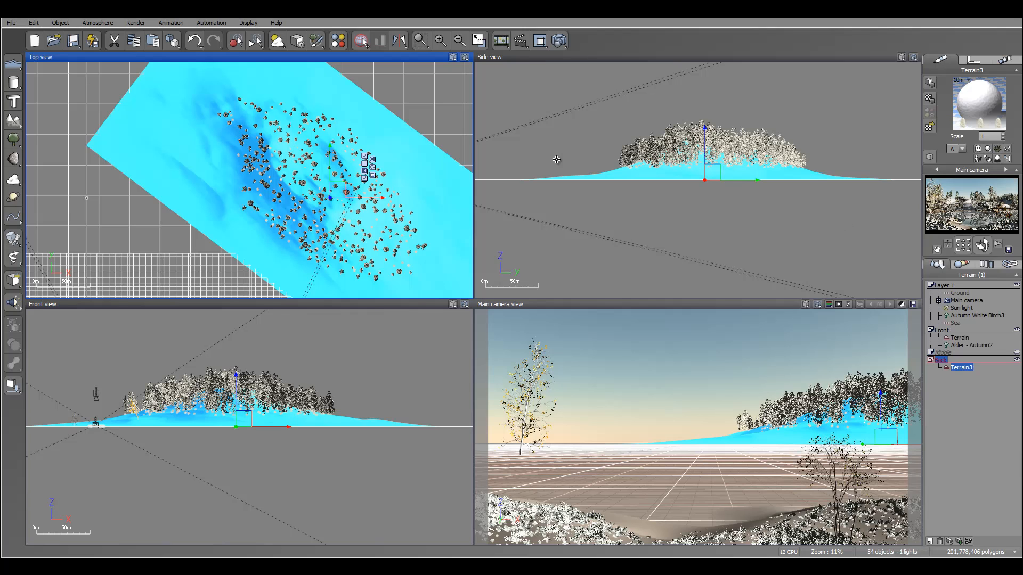
# - Hide and collapse the Back layer, and select the foreground terrain in the Front layer
pyautogui.moveTo(232, 240); pyautogui.dragTo(330, 99, button='right')
pyautogui.moveTo(236, 265); pyautogui.dragTo(381, 112, button='right')
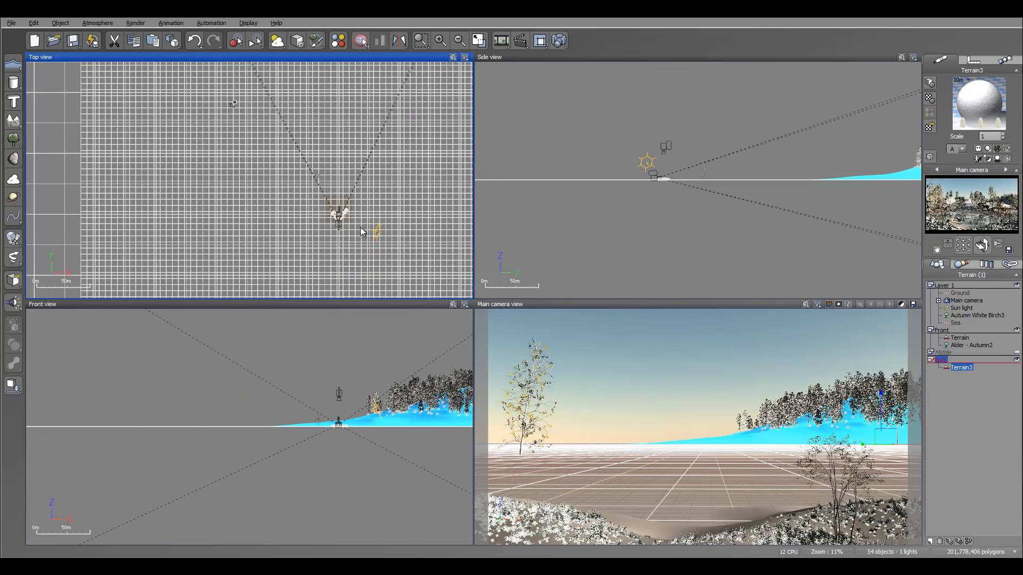
pyautogui.scroll(10, 344, 214)
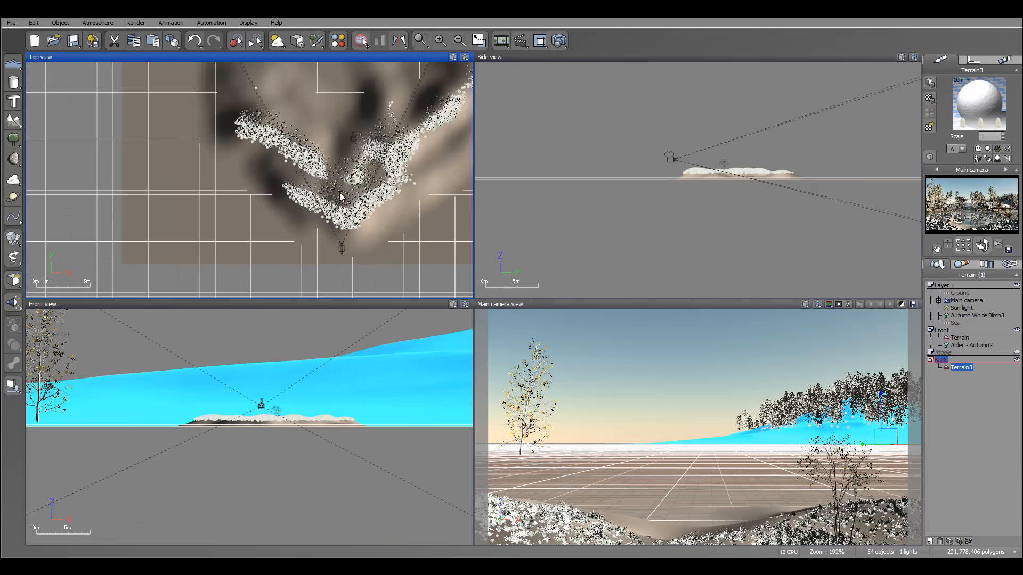
pyautogui.moveTo(344, 186); pyautogui.dragTo(329, 220, button='right')
pyautogui.click(1016, 360)
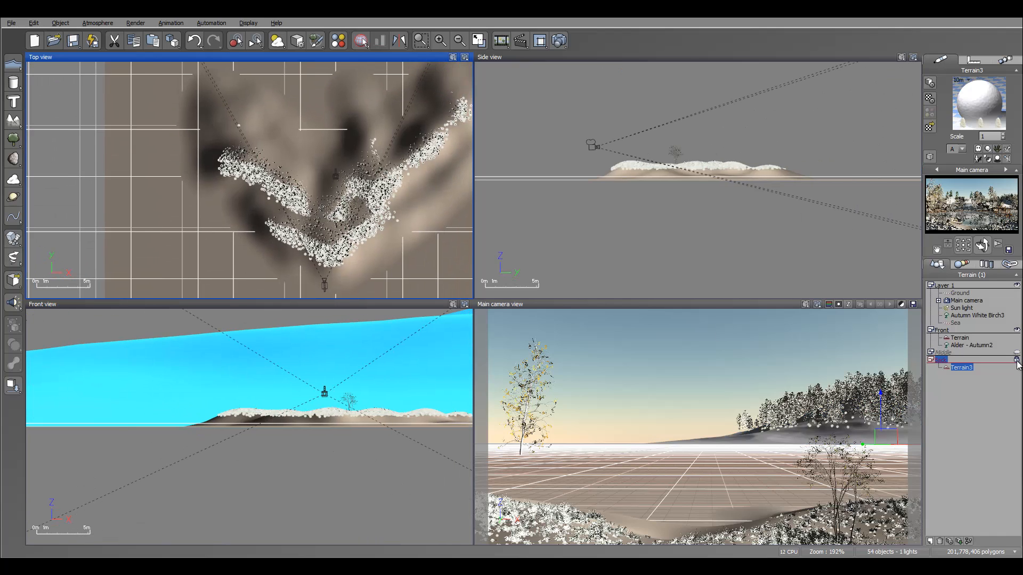
pyautogui.click(931, 360)
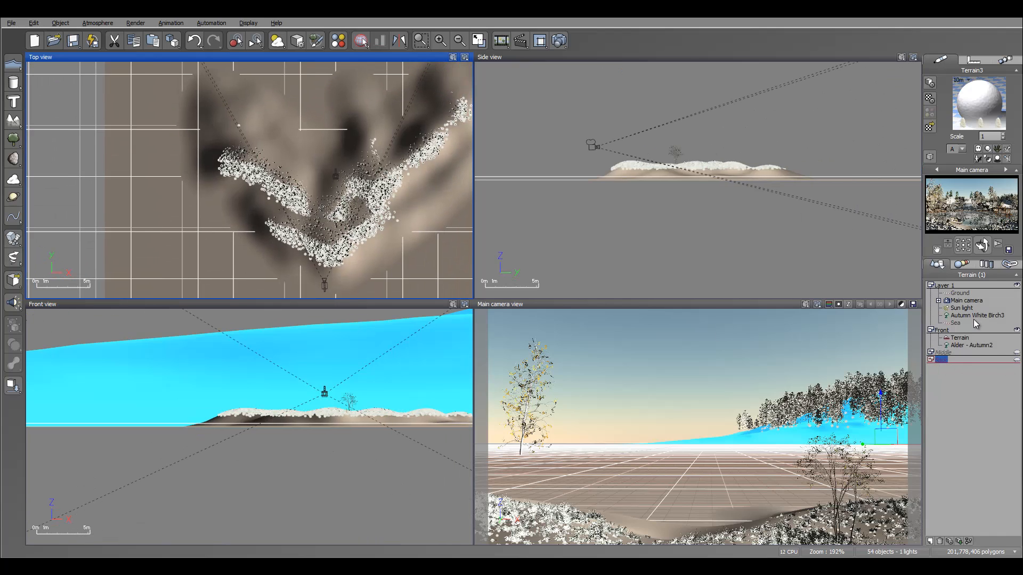
pyautogui.click(971, 322)
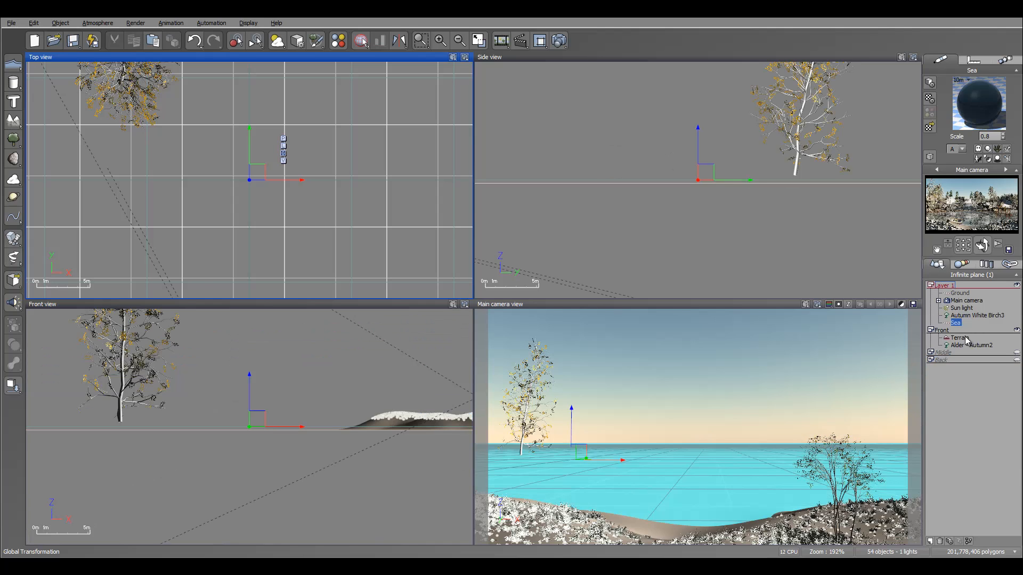
pyautogui.click(965, 337)
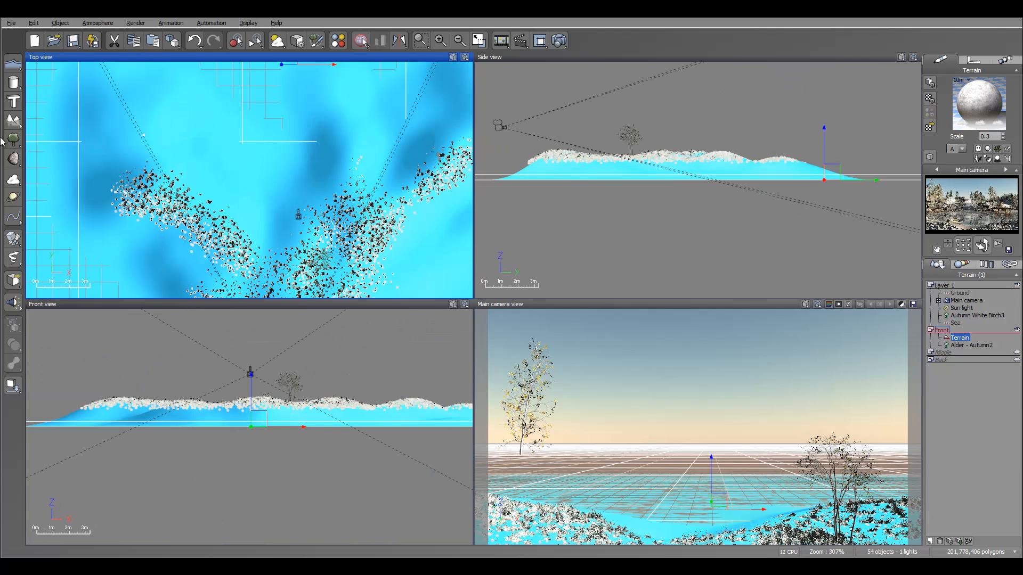
# - Add a Winter Tree B plant from the Trees collection to the Front layer
pyautogui.click(14, 138)
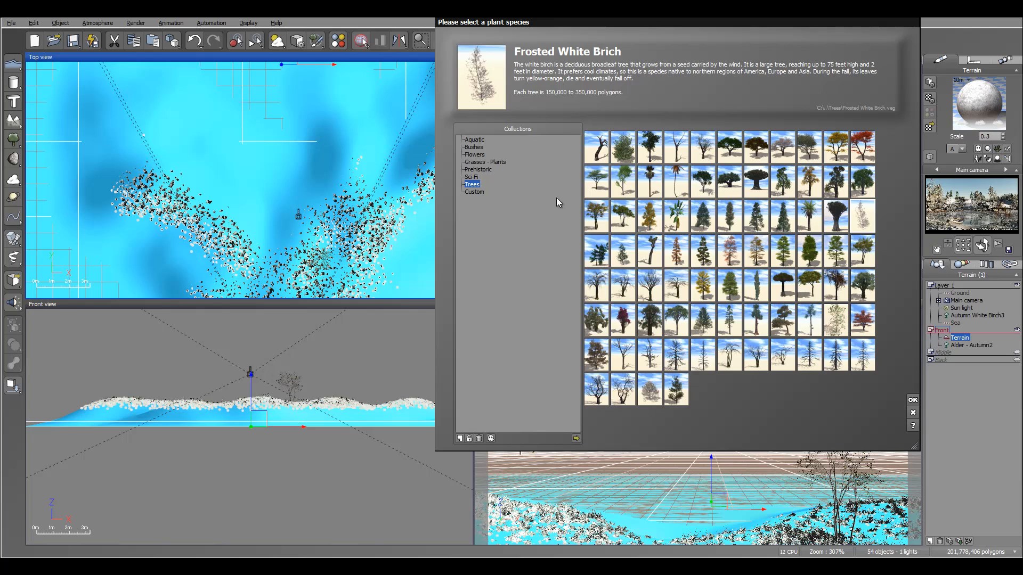
pyautogui.click(708, 366)
pyautogui.click(912, 401)
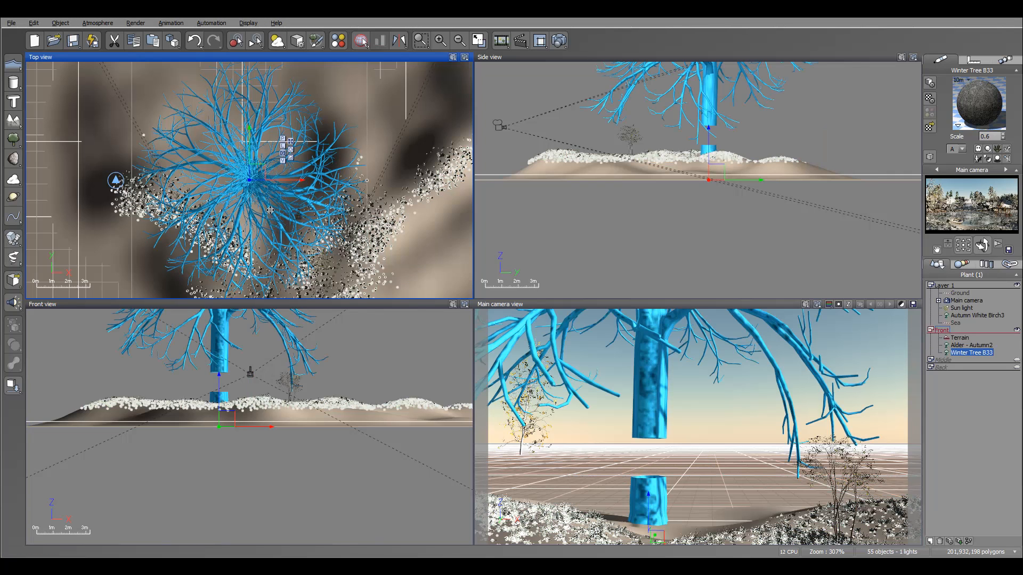
# - Scale the winter tree down to a fraction of its size and move it onto the near shore beside the foreground bank
pyautogui.scroll(-5, 648, 126)
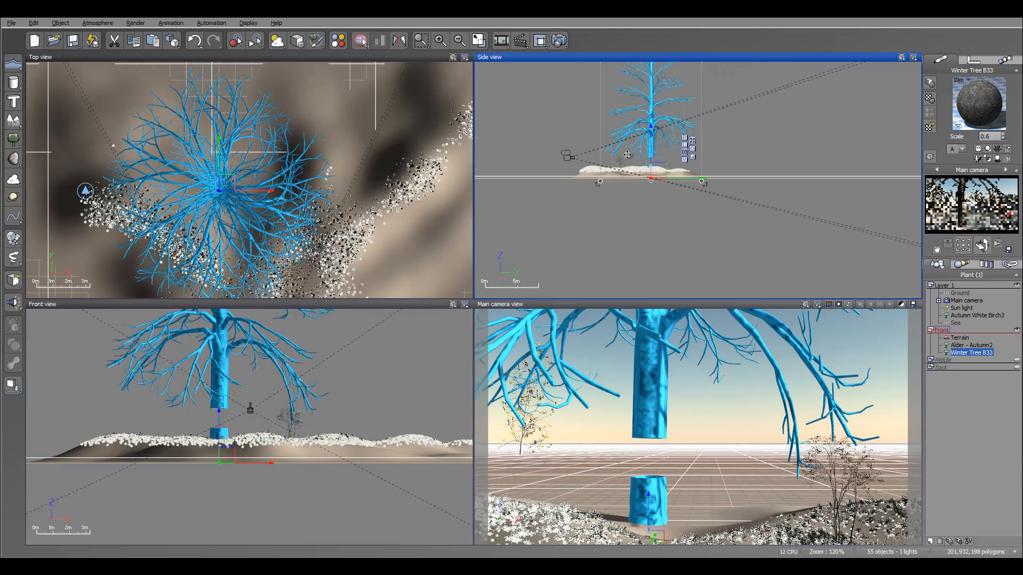
pyautogui.scroll(-3, 660, 85)
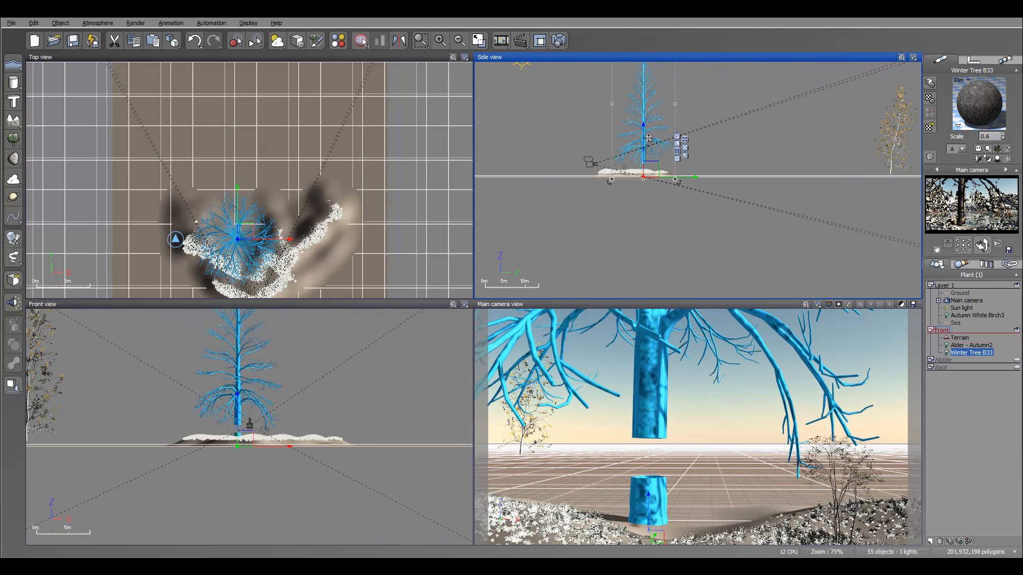
pyautogui.scroll(-3, 661, 88)
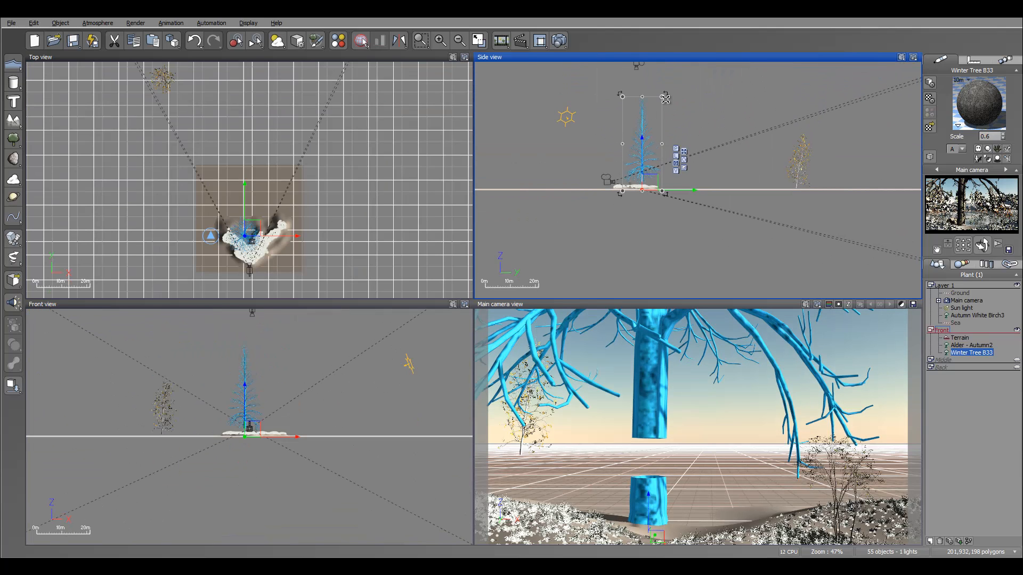
pyautogui.moveTo(664, 97); pyautogui.dragTo(633, 168)
pyautogui.scroll(6, 299, 233)
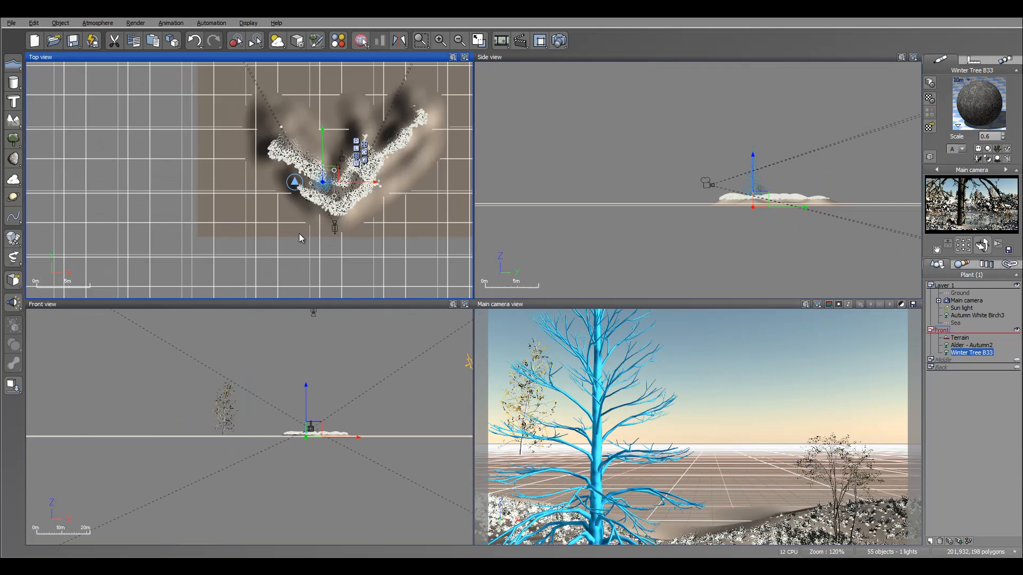
pyautogui.moveTo(324, 157); pyautogui.dragTo(314, 159)
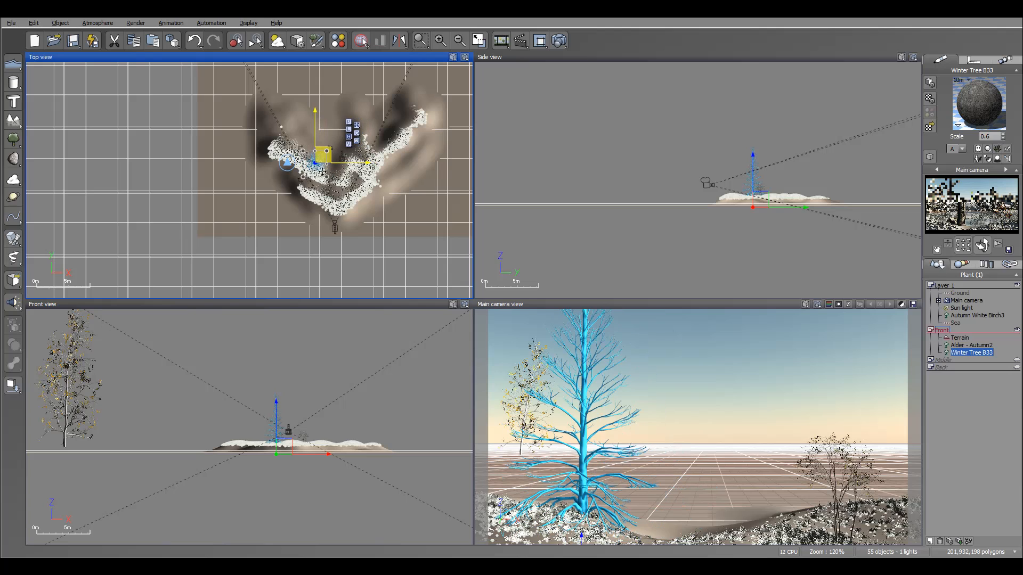
# - Rotate the winter tree onto its side so it lies like a fallen tree, and turn it diagonally towards the lake
pyautogui.click(286, 445)
pyautogui.moveTo(287, 458); pyautogui.dragTo(269, 479)
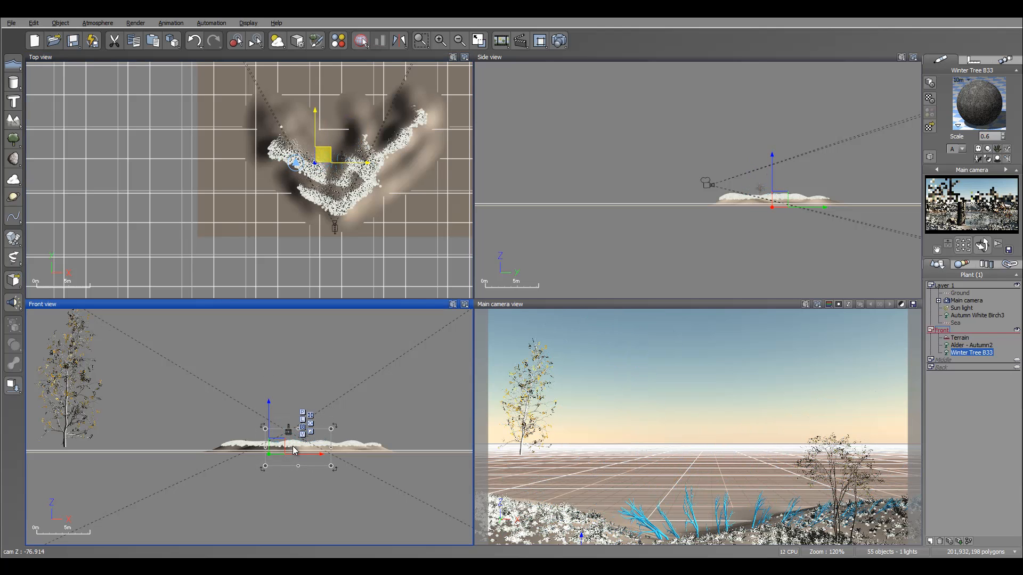
pyautogui.moveTo(324, 154)
pyautogui.mouseDown()
pyautogui.moveTo(314, 147)
pyautogui.moveTo(316, 178)
pyautogui.moveTo(323, 151)
pyautogui.mouseUp()
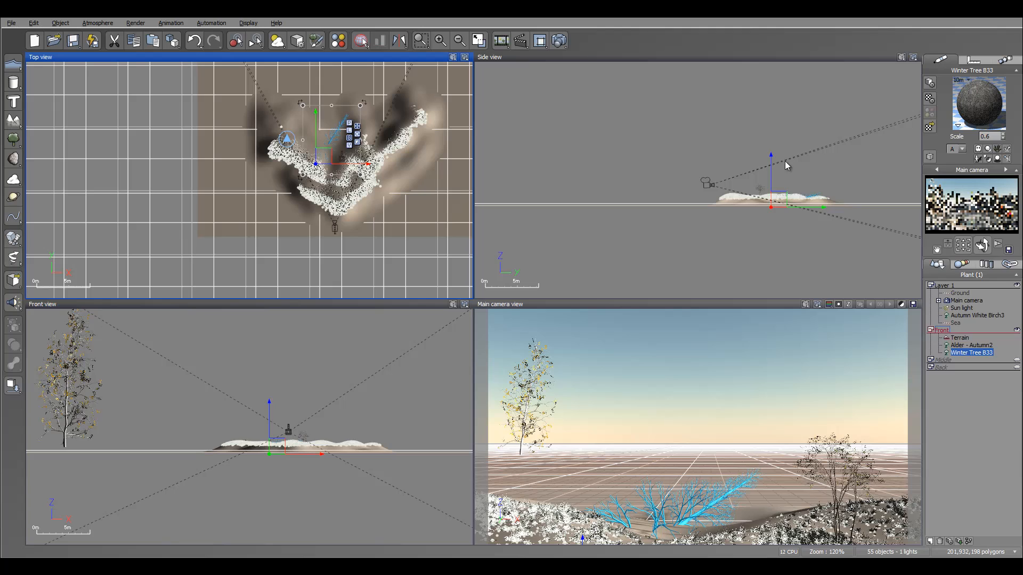
# - Adjust the fallen tree's height so it is partly sunk into the shore, render the scene to check it, and close the render
pyautogui.moveTo(796, 185); pyautogui.dragTo(735, 173, button='right')
pyautogui.moveTo(776, 219); pyautogui.dragTo(779, 240)
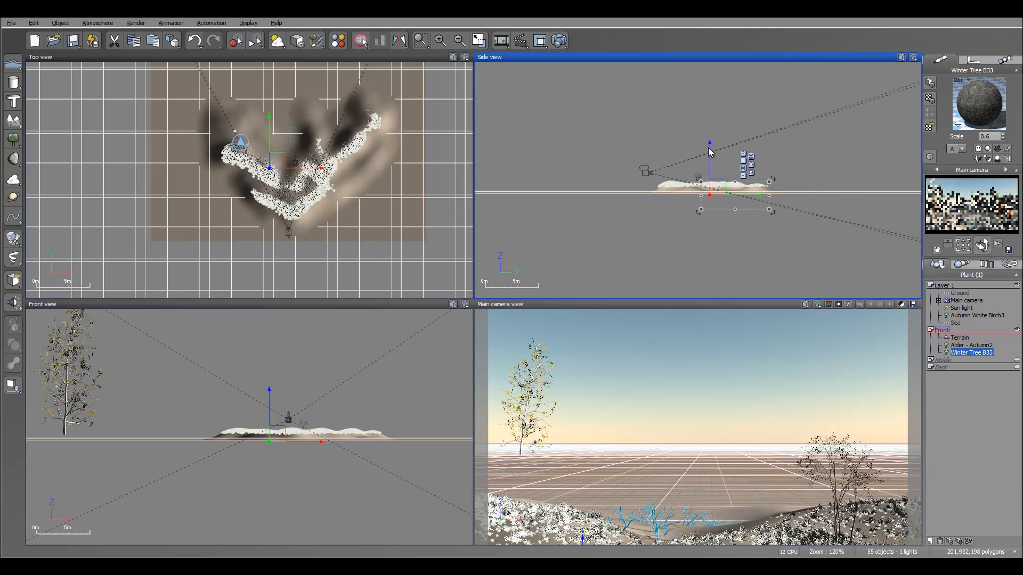
pyautogui.moveTo(709, 150); pyautogui.dragTo(713, 145)
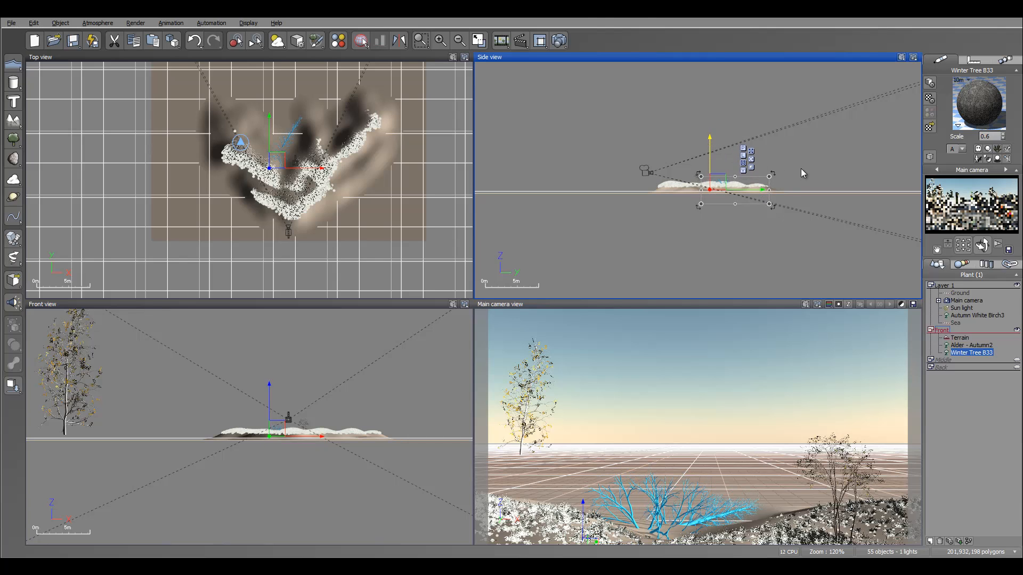
pyautogui.press('F9')
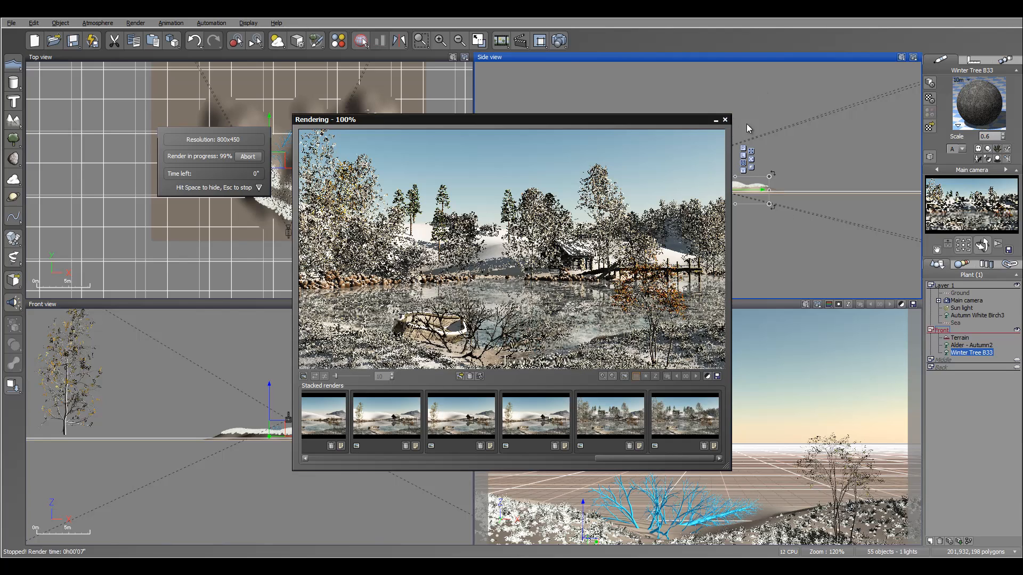
pyautogui.click(724, 119)
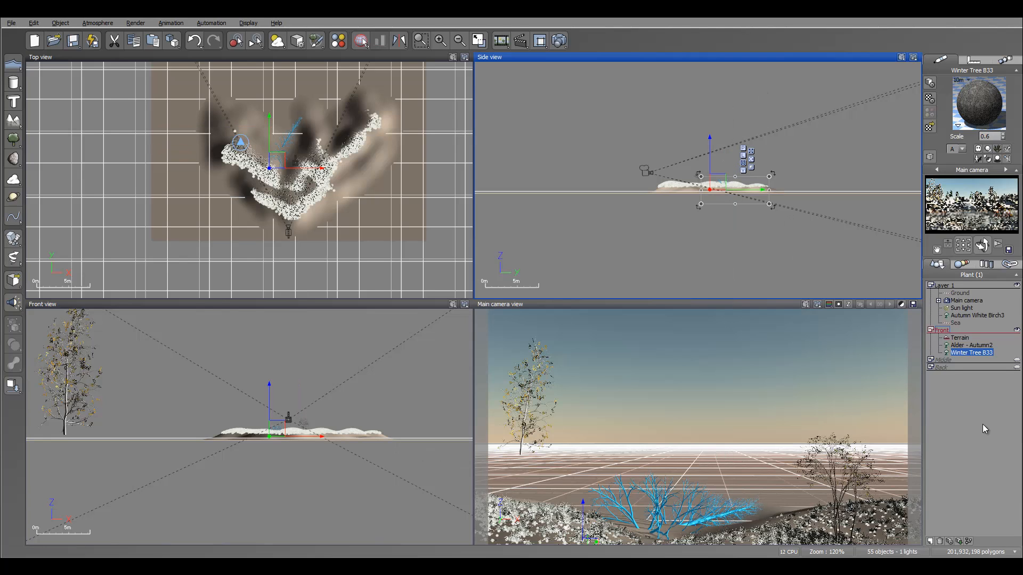
# - Add a Snow layer above the fallen tree's Trunc 01 material, with a scale of 0.4 and an alpha boost of 0%
pyautogui.doubleClick(983, 88)
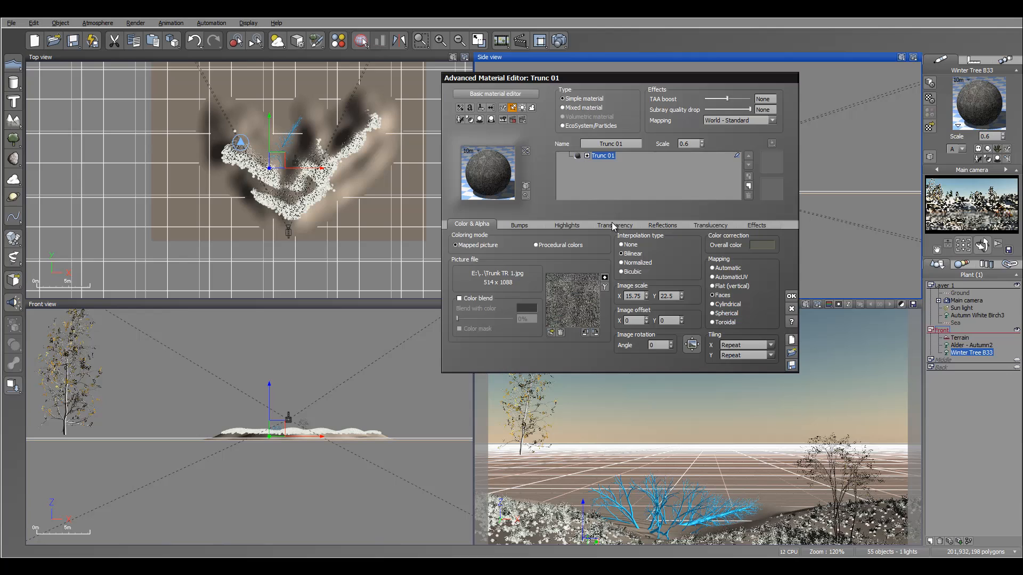
pyautogui.click(749, 185)
pyautogui.click(912, 400)
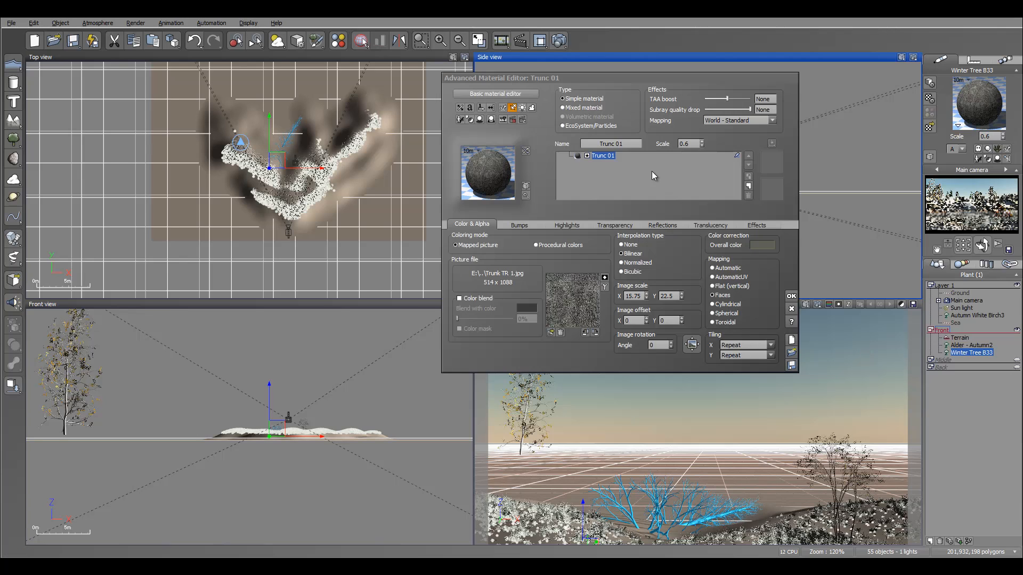
pyautogui.click(698, 144)
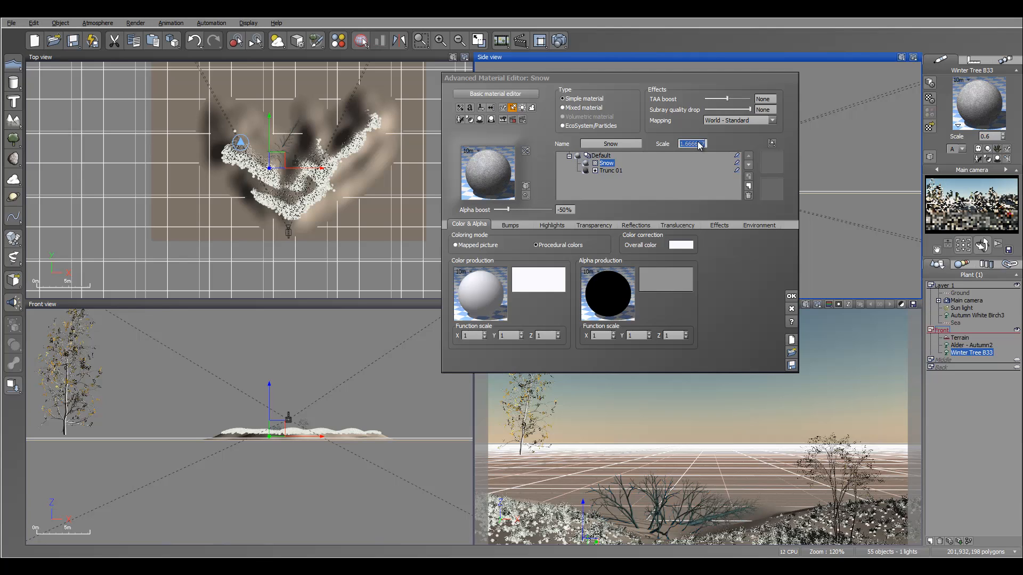
pyautogui.write('0.4')
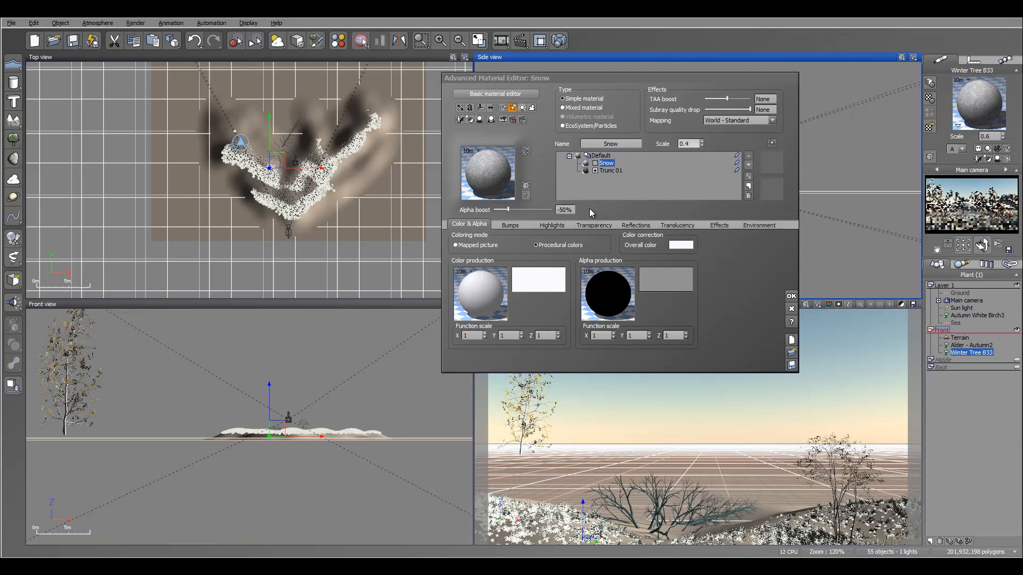
pyautogui.write('0')
pyautogui.press('Return')
# - Limit the Snow layer to a slope range of 0° to 62° and accept the material
pyautogui.click(759, 224)
pyautogui.moveTo(612, 288); pyautogui.dragTo(587, 289)
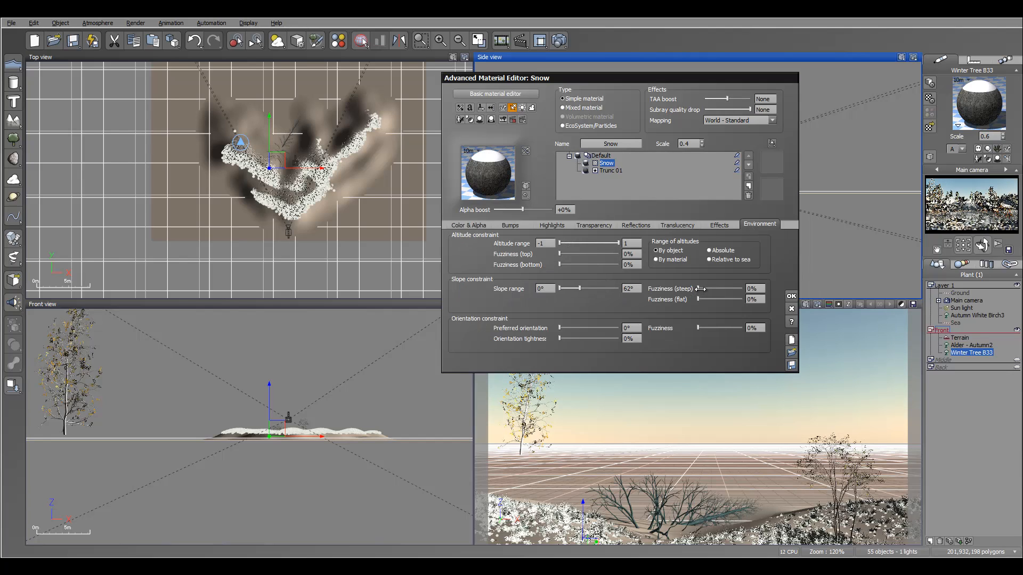
pyautogui.click(790, 295)
# - Render the scene to check the snow on the fallen tree, accept the post-render options, and close the render
pyautogui.click(559, 41)
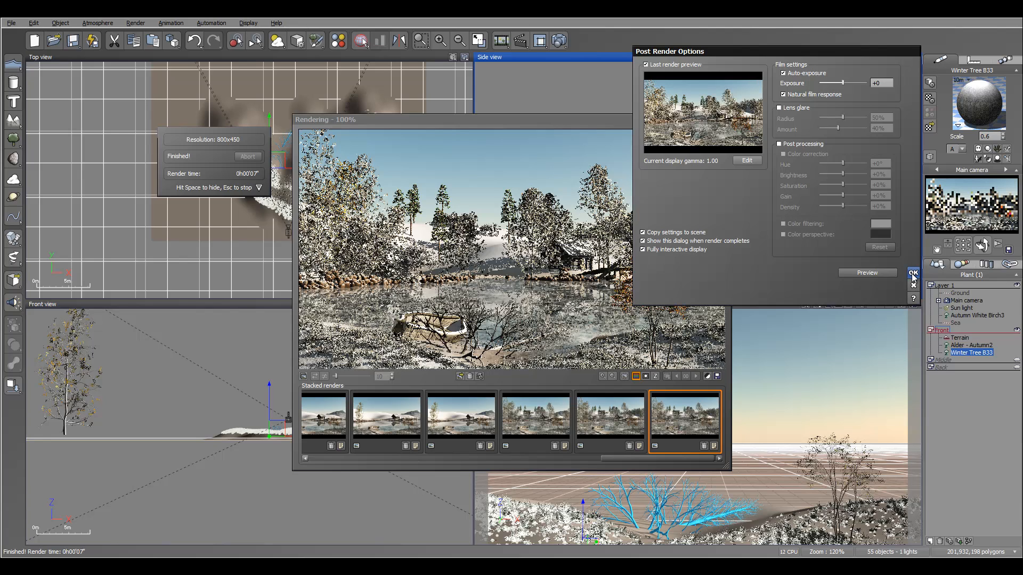
pyautogui.click(913, 273)
pyautogui.click(725, 121)
# - Browse the grasses and bushes in the plant library and add a Bush 1 - Winter to the Front layer
pyautogui.scroll(5, 276, 164)
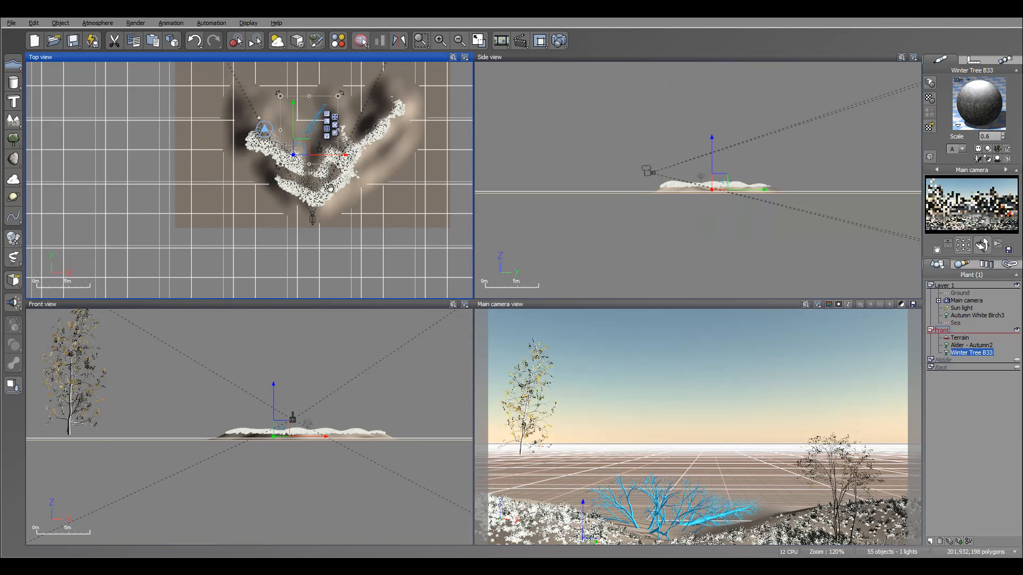
pyautogui.moveTo(276, 164); pyautogui.dragTo(230, 225, button='right')
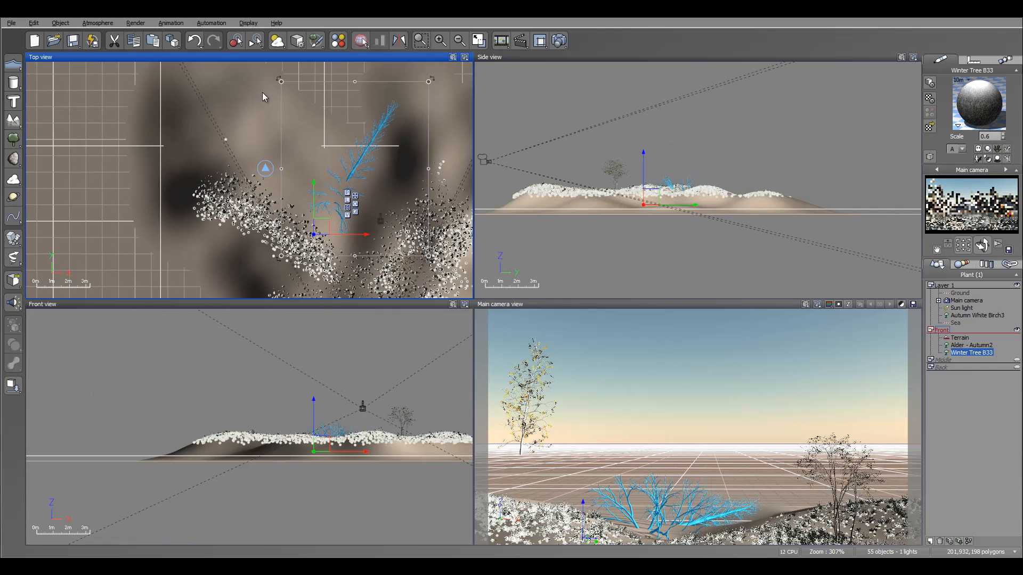
pyautogui.click(15, 124)
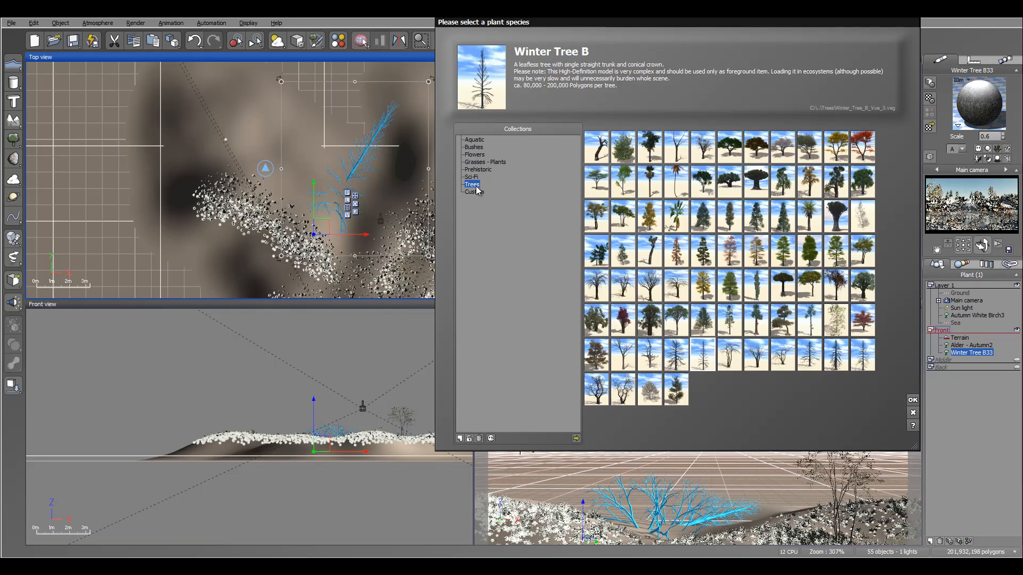
pyautogui.click(474, 163)
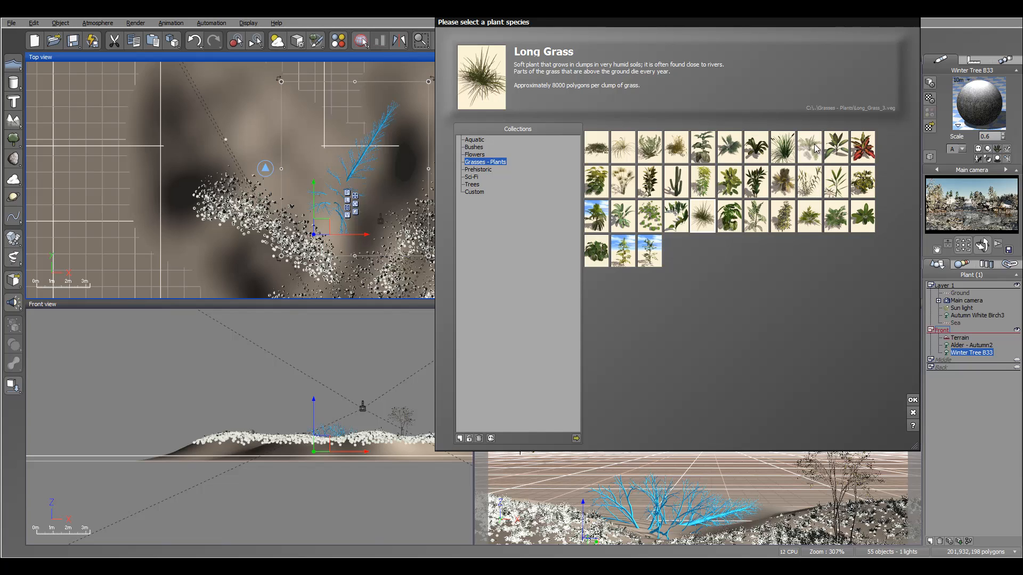
pyautogui.click(782, 147)
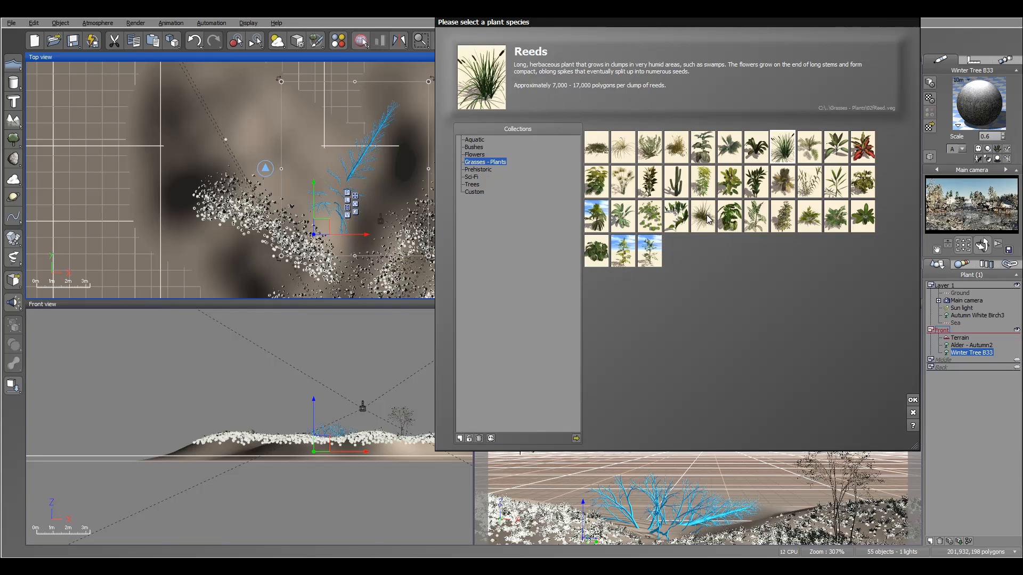
pyautogui.click(704, 218)
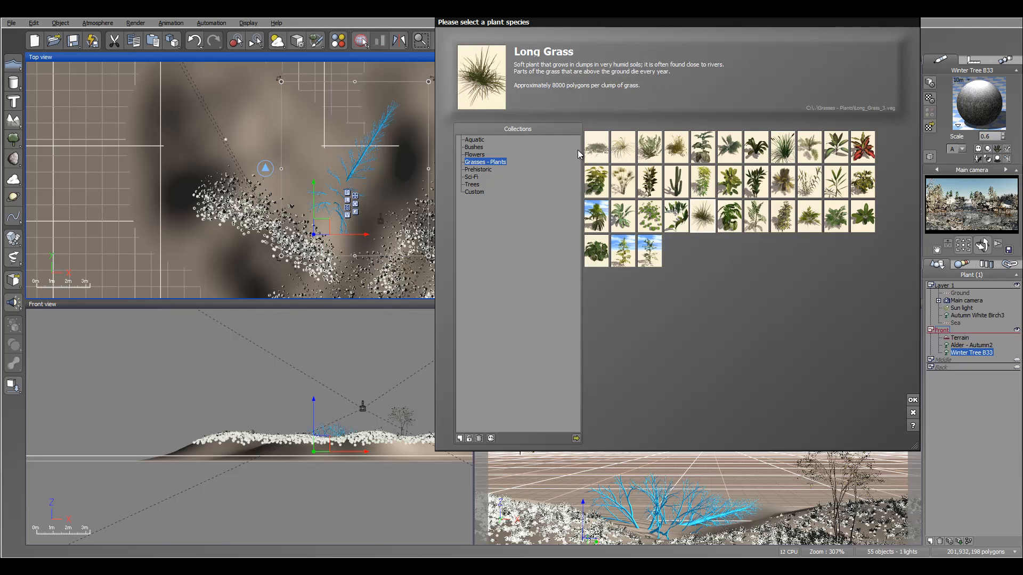
pyautogui.click(474, 148)
pyautogui.click(760, 155)
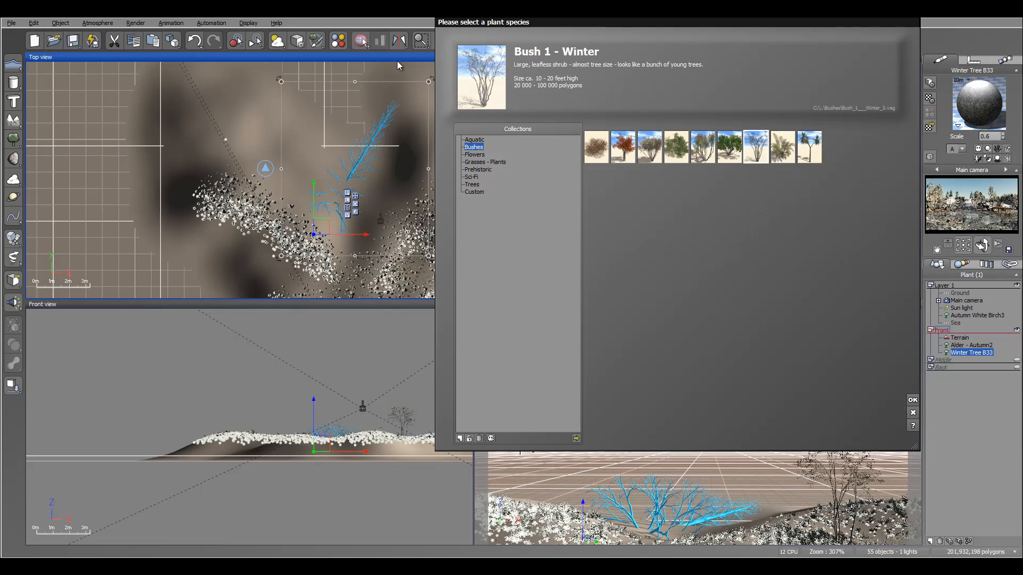
pyautogui.click(913, 401)
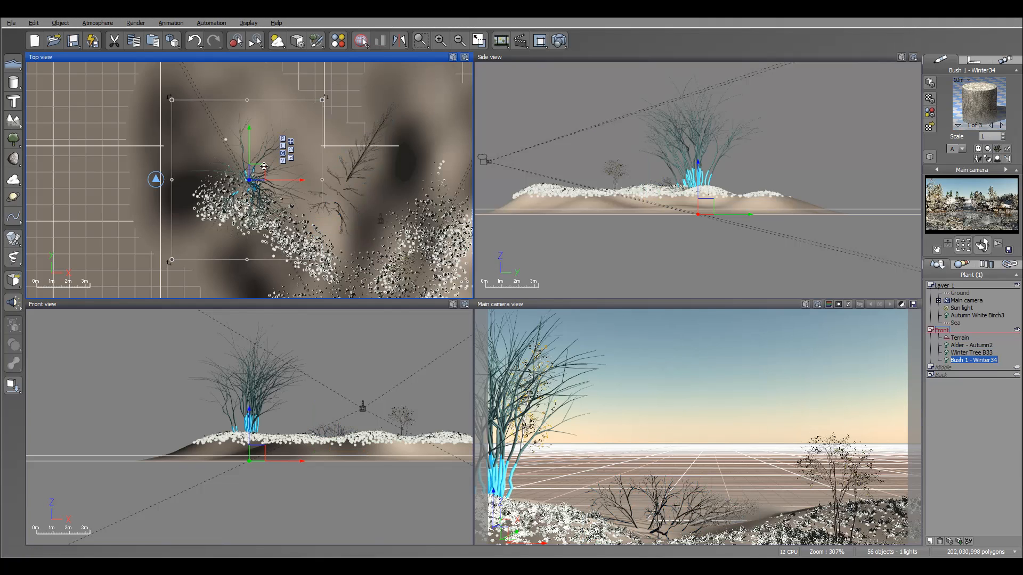
# - Scale the winter bush down to a small shrub on the foreground shore
pyautogui.moveTo(670, 102); pyautogui.dragTo(644, 131, button='right')
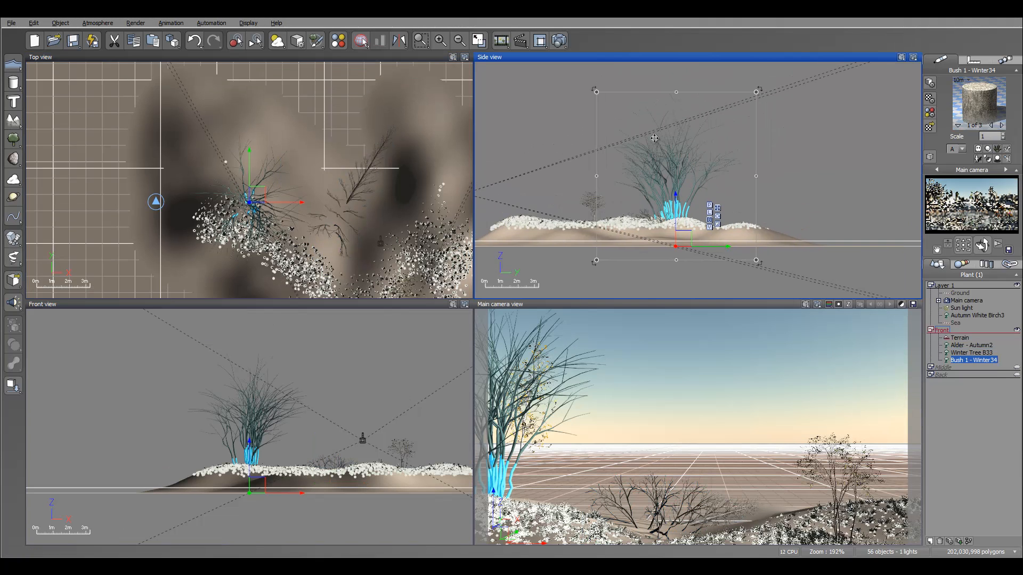
pyautogui.scroll(-1, 645, 131)
pyautogui.moveTo(620, 111); pyautogui.dragTo(682, 160)
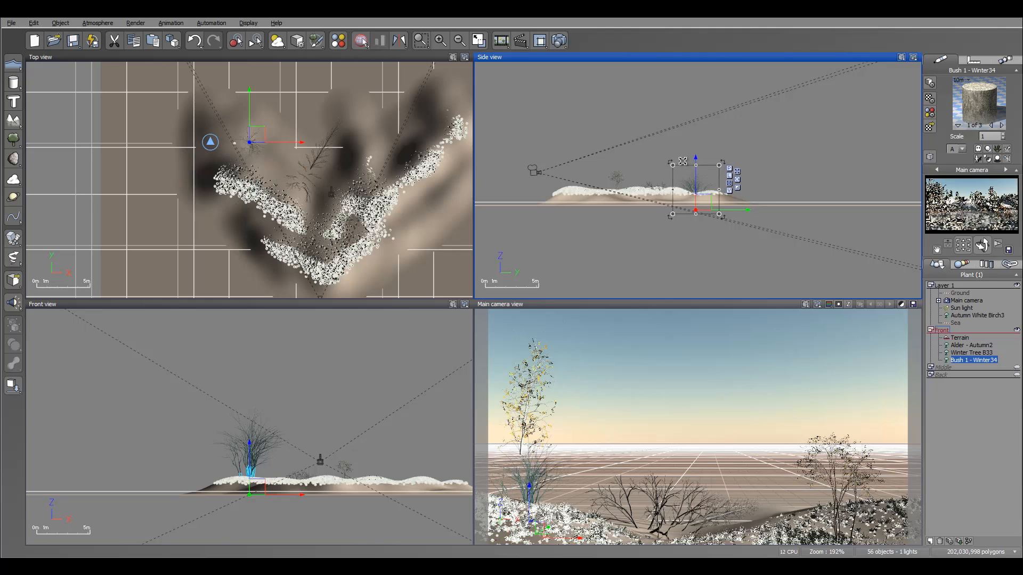
# - Move the winter bush to the far edge of the left shore and place a second, scaled-down Bush 1 - Winter just behind it
pyautogui.moveTo(267, 131); pyautogui.dragTo(243, 97)
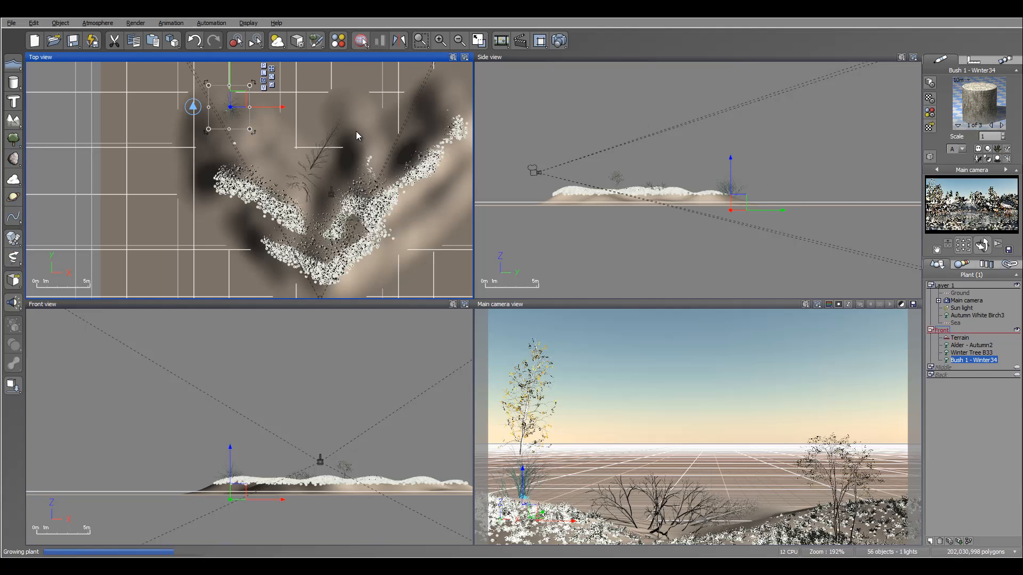
pyautogui.click(686, 185)
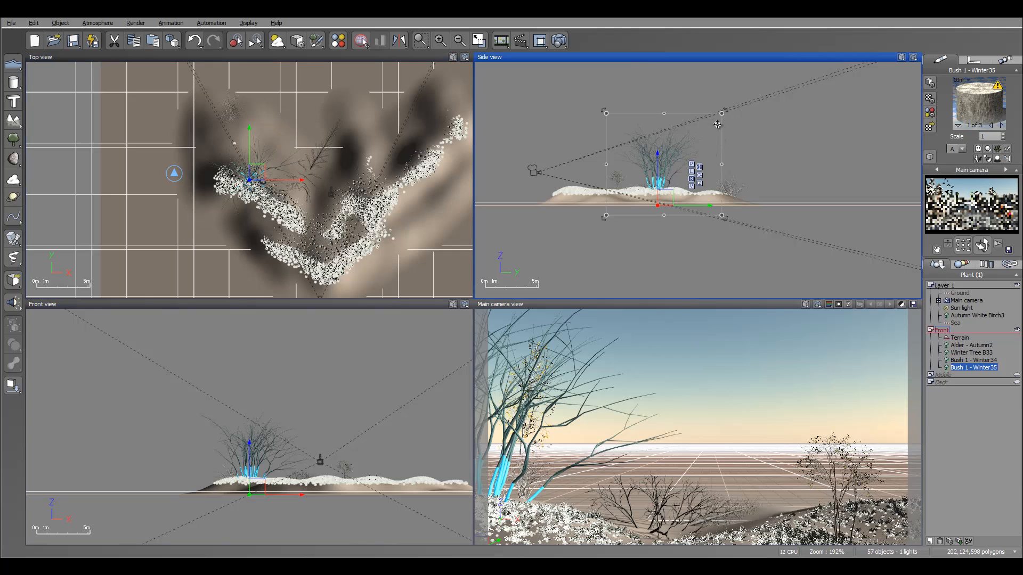
pyautogui.moveTo(722, 113); pyautogui.dragTo(652, 175)
pyautogui.moveTo(258, 202); pyautogui.dragTo(244, 74)
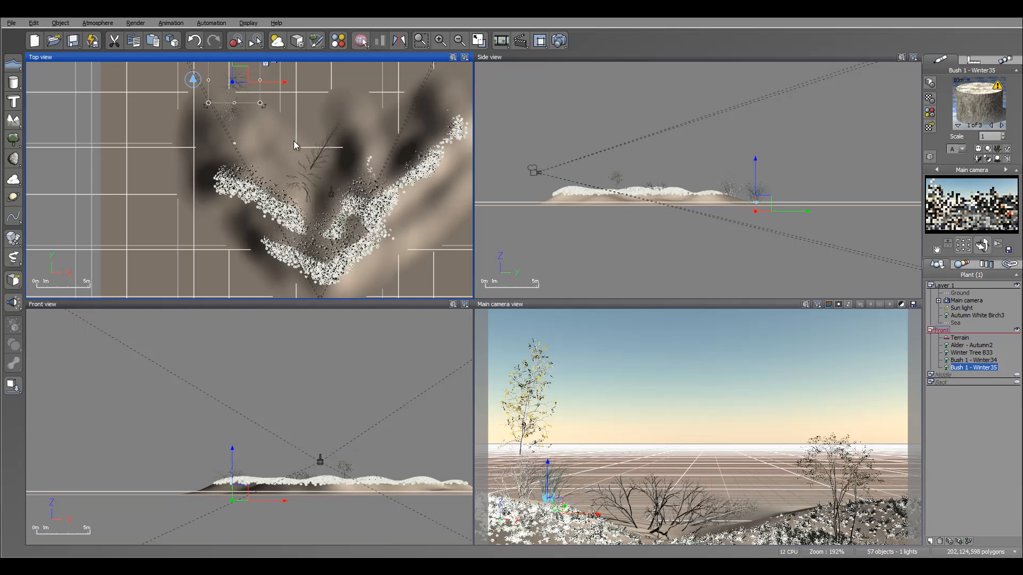
# - Add a third Bush 1 - Winter, shrink it to a small shrub, and set it at ground level beyond the right shore
pyautogui.click(20, 144)
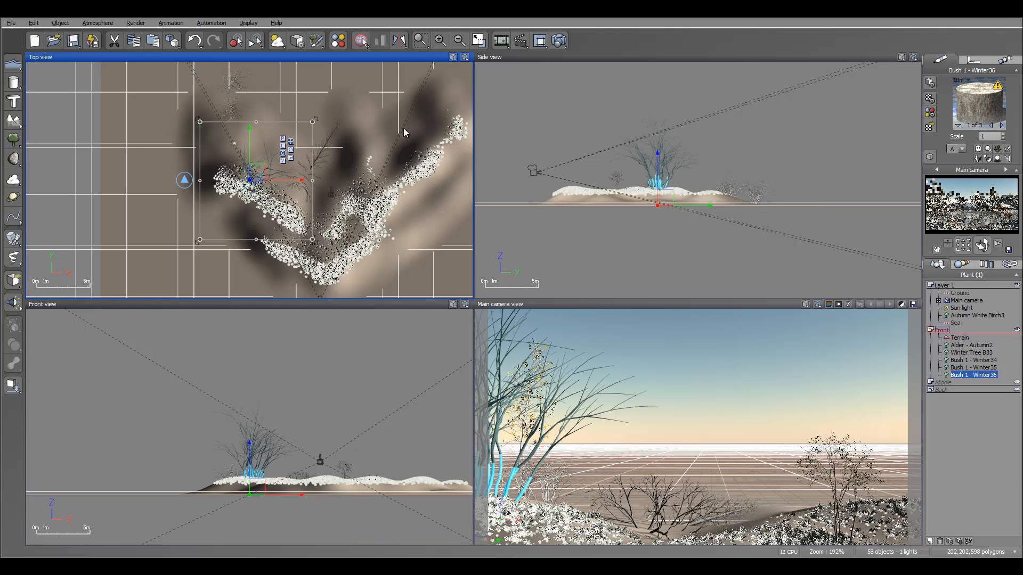
pyautogui.moveTo(294, 168); pyautogui.dragTo(432, 82)
pyautogui.moveTo(676, 160); pyautogui.dragTo(623, 189, button='right')
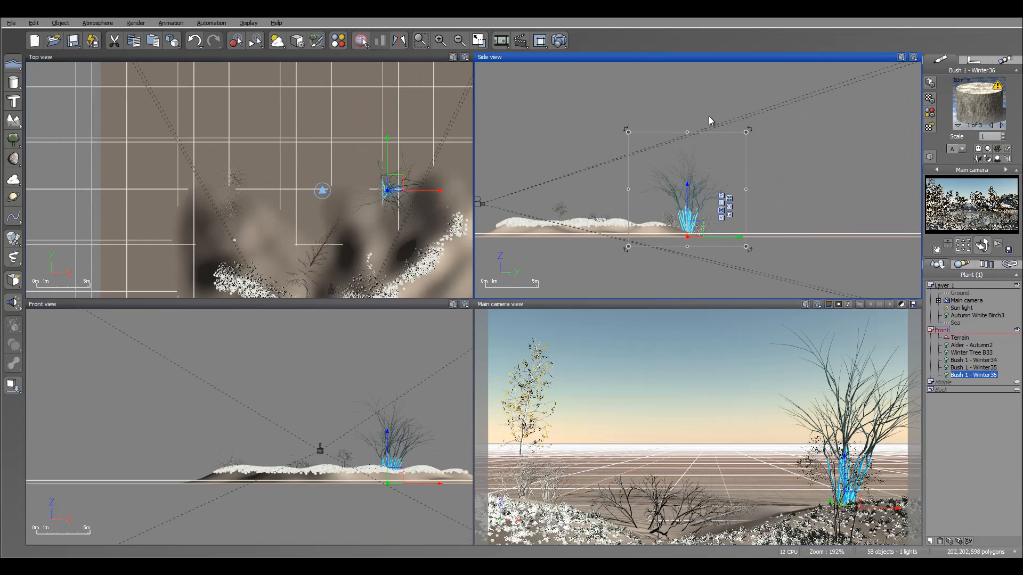
pyautogui.moveTo(745, 131); pyautogui.dragTo(659, 217)
pyautogui.moveTo(396, 222); pyautogui.dragTo(425, 141)
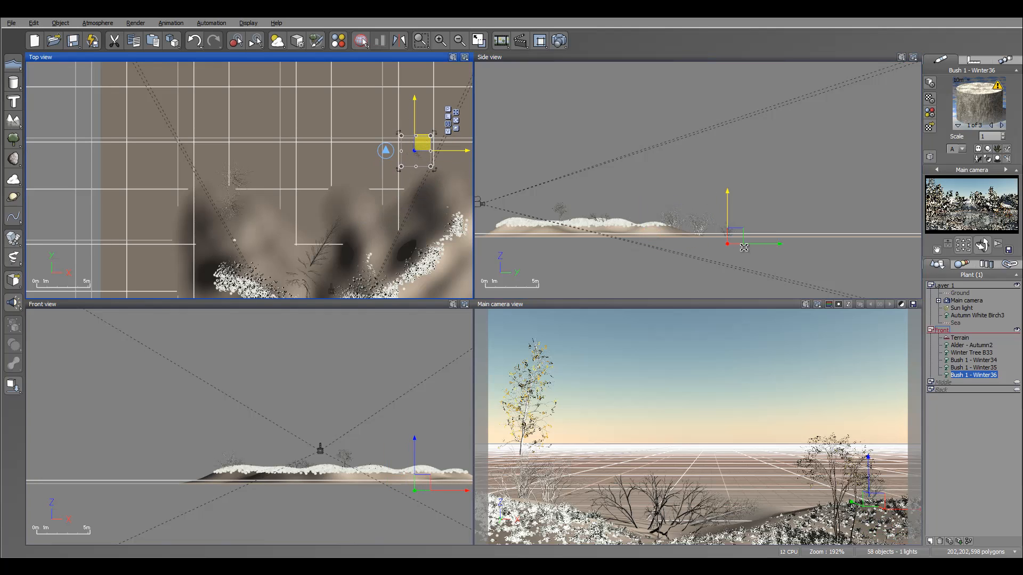
pyautogui.moveTo(738, 236); pyautogui.dragTo(742, 228)
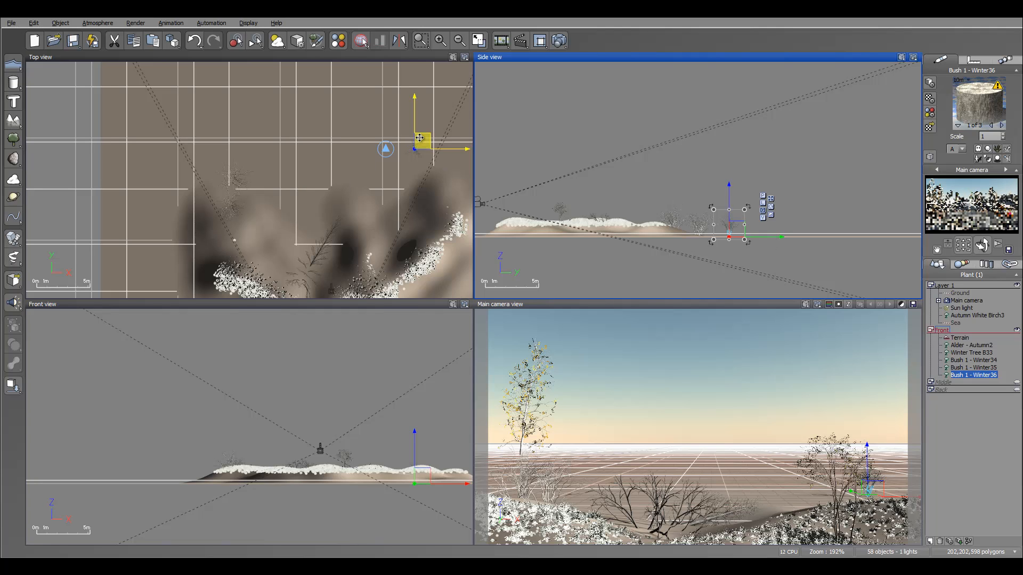
pyautogui.moveTo(421, 141); pyautogui.dragTo(434, 142)
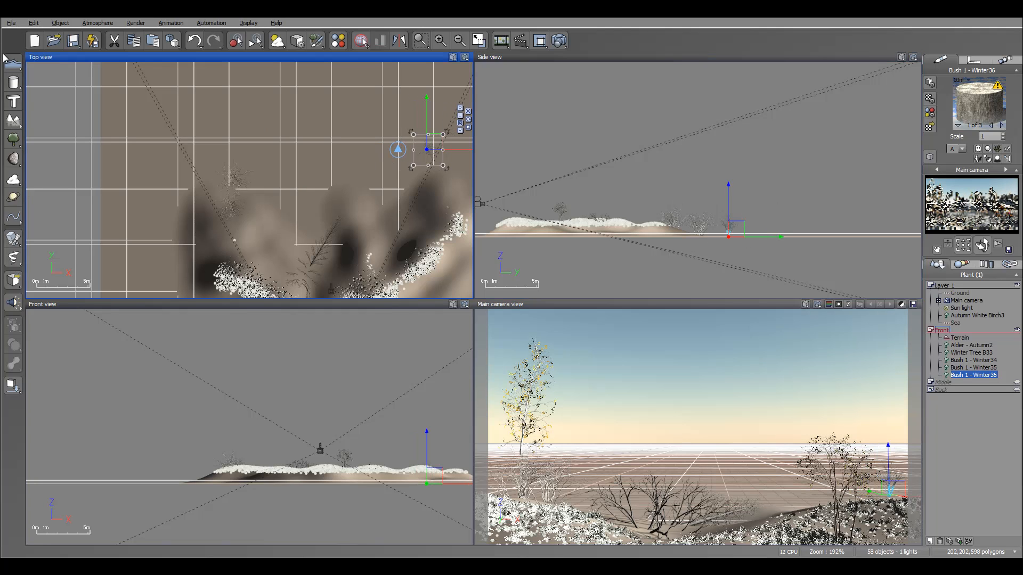
# - Add a fourth Bush 1 - Winter, scale it down, and position it on the shore between the fallen tree and the right-hand tree
pyautogui.click(16, 139)
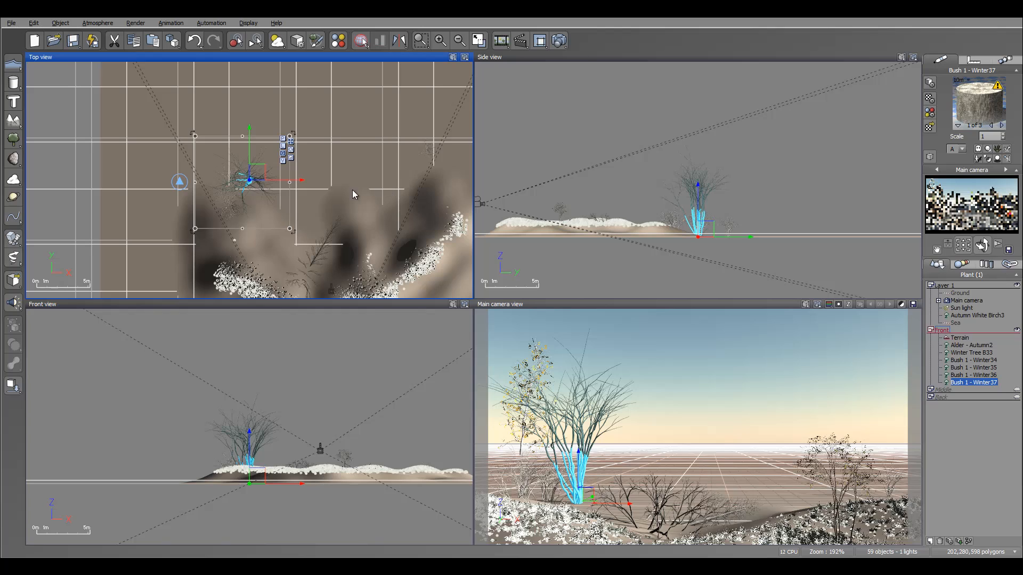
pyautogui.moveTo(257, 171); pyautogui.dragTo(355, 174)
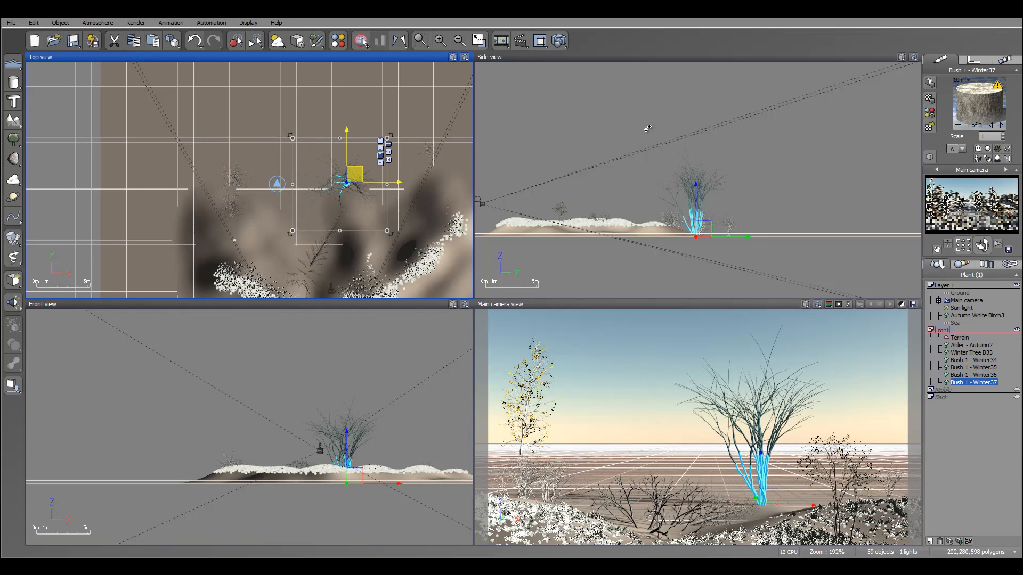
pyautogui.click(691, 190)
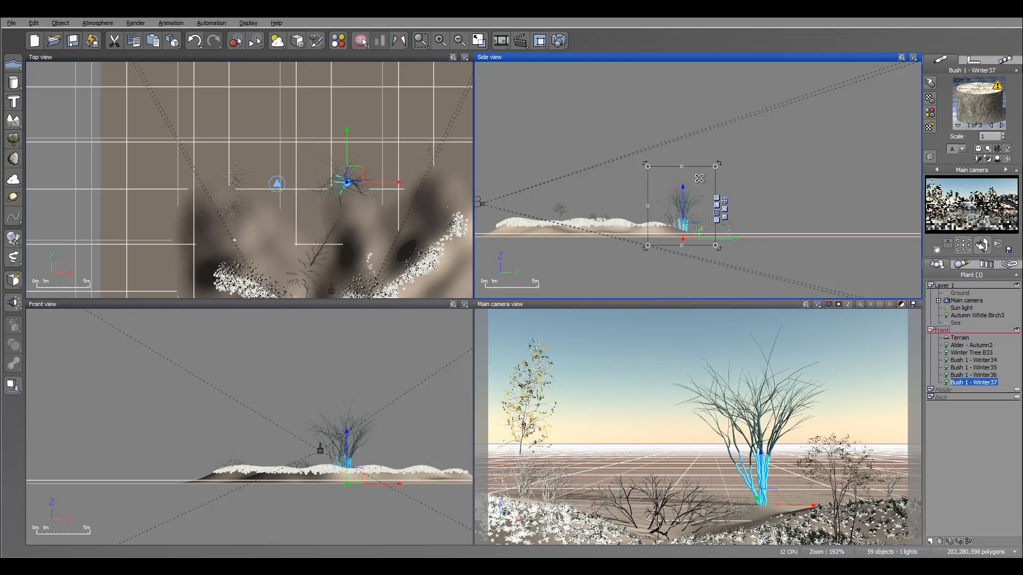
pyautogui.moveTo(699, 179); pyautogui.dragTo(665, 230)
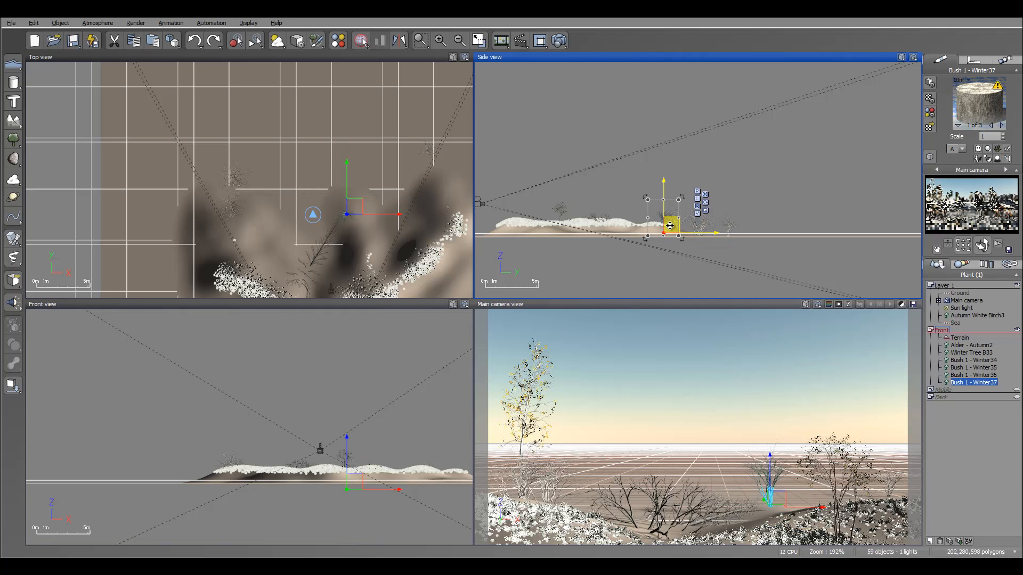
pyautogui.click(363, 223)
pyautogui.moveTo(362, 223); pyautogui.dragTo(363, 228)
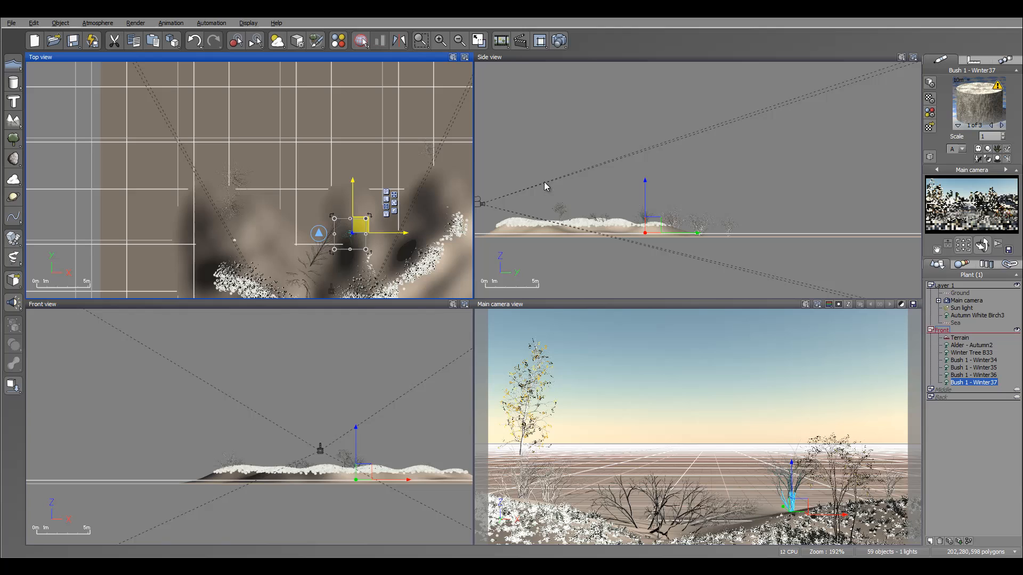
# - Render the scene to check the winter bushes, accept the post-render options, and close the render display
pyautogui.click(558, 41)
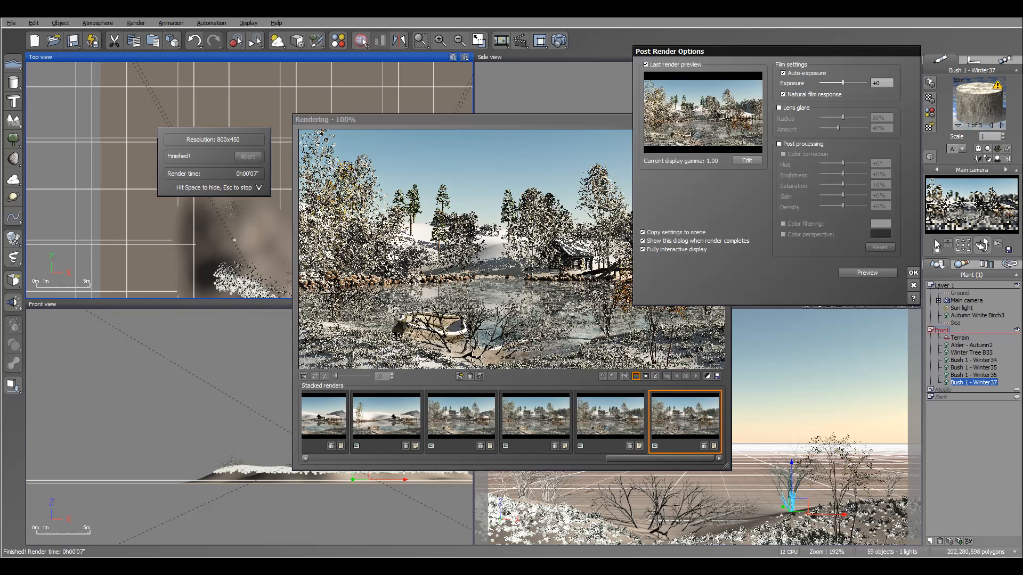
pyautogui.click(913, 274)
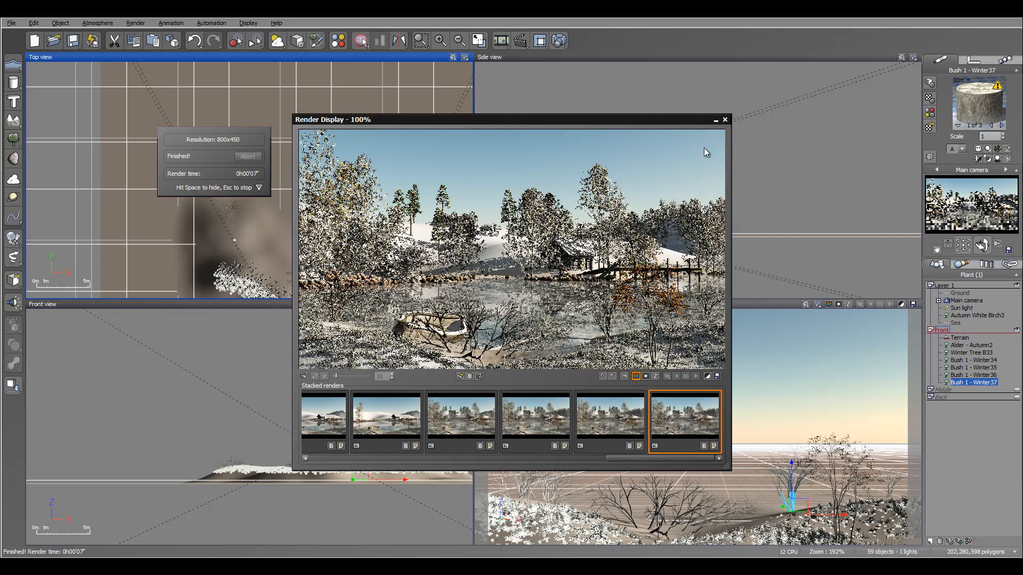
pyautogui.click(724, 120)
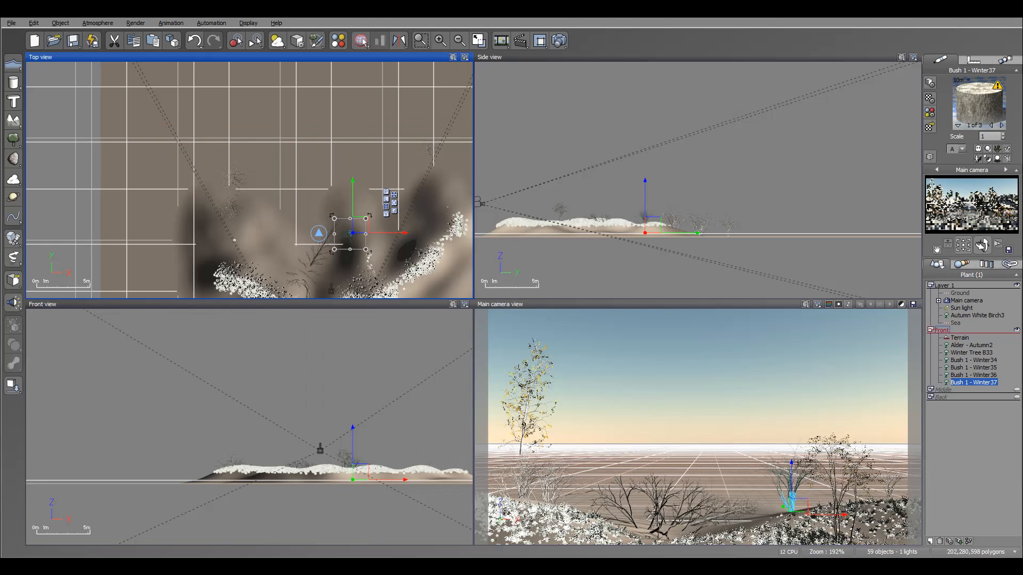